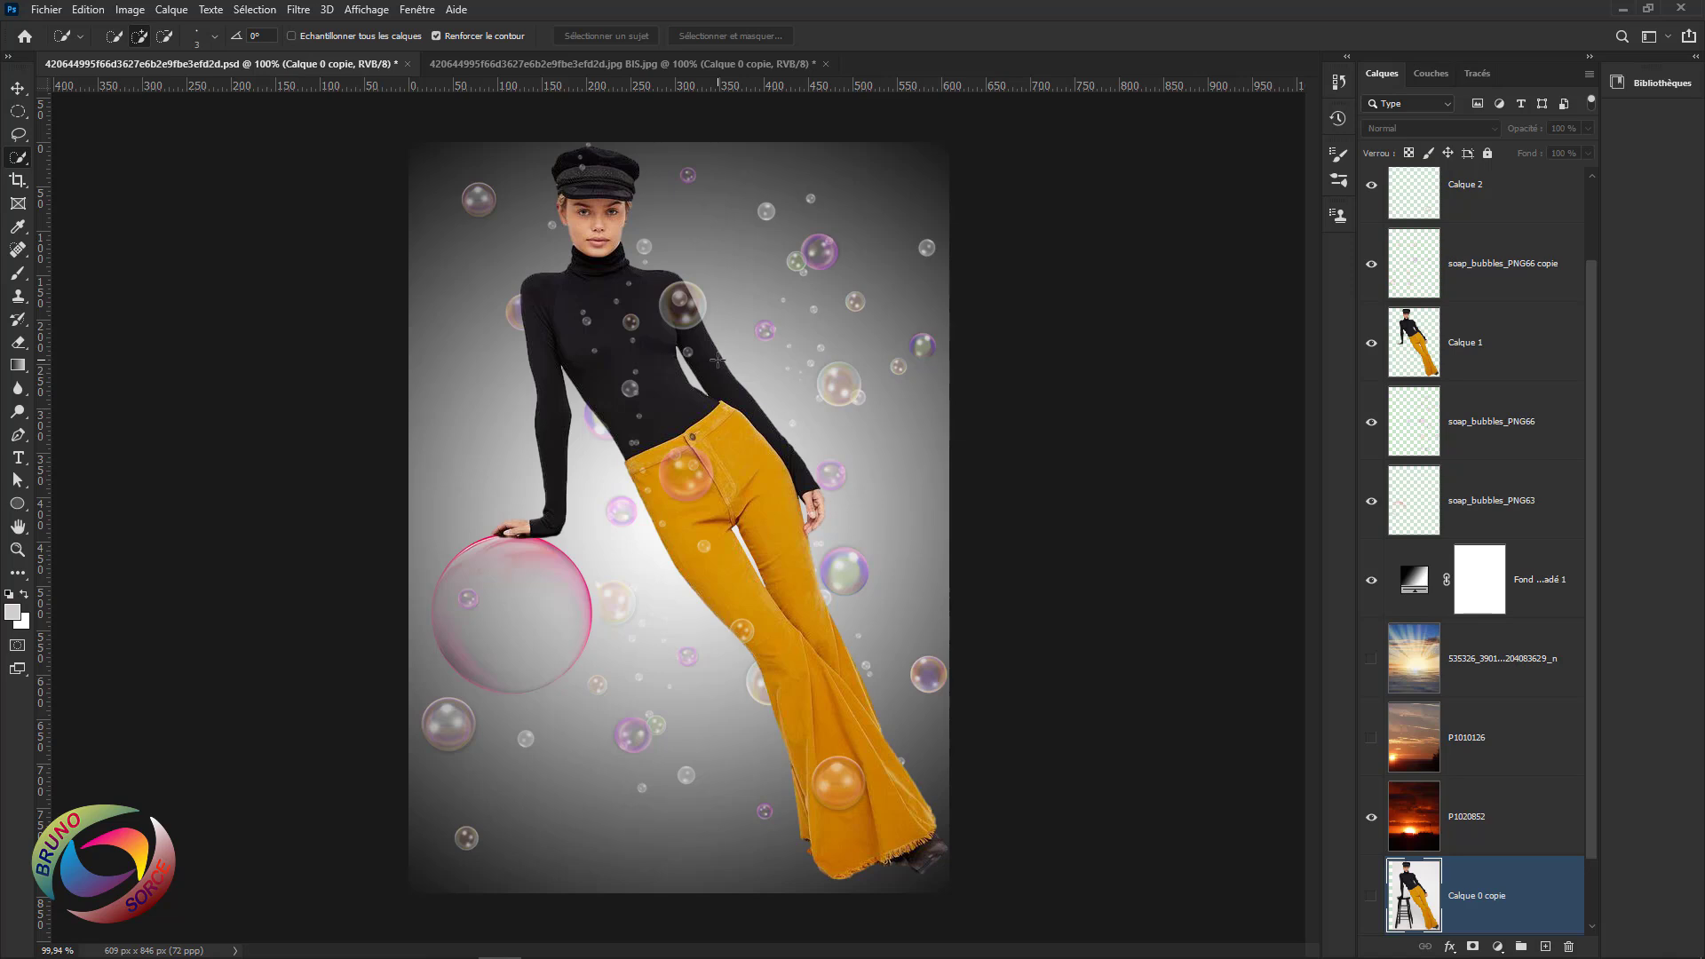
# In the BIS.jpg document, select the woman on layer Calque 0 copie with Quick Selection's Select Subject command.
pyautogui.click(471, 62)
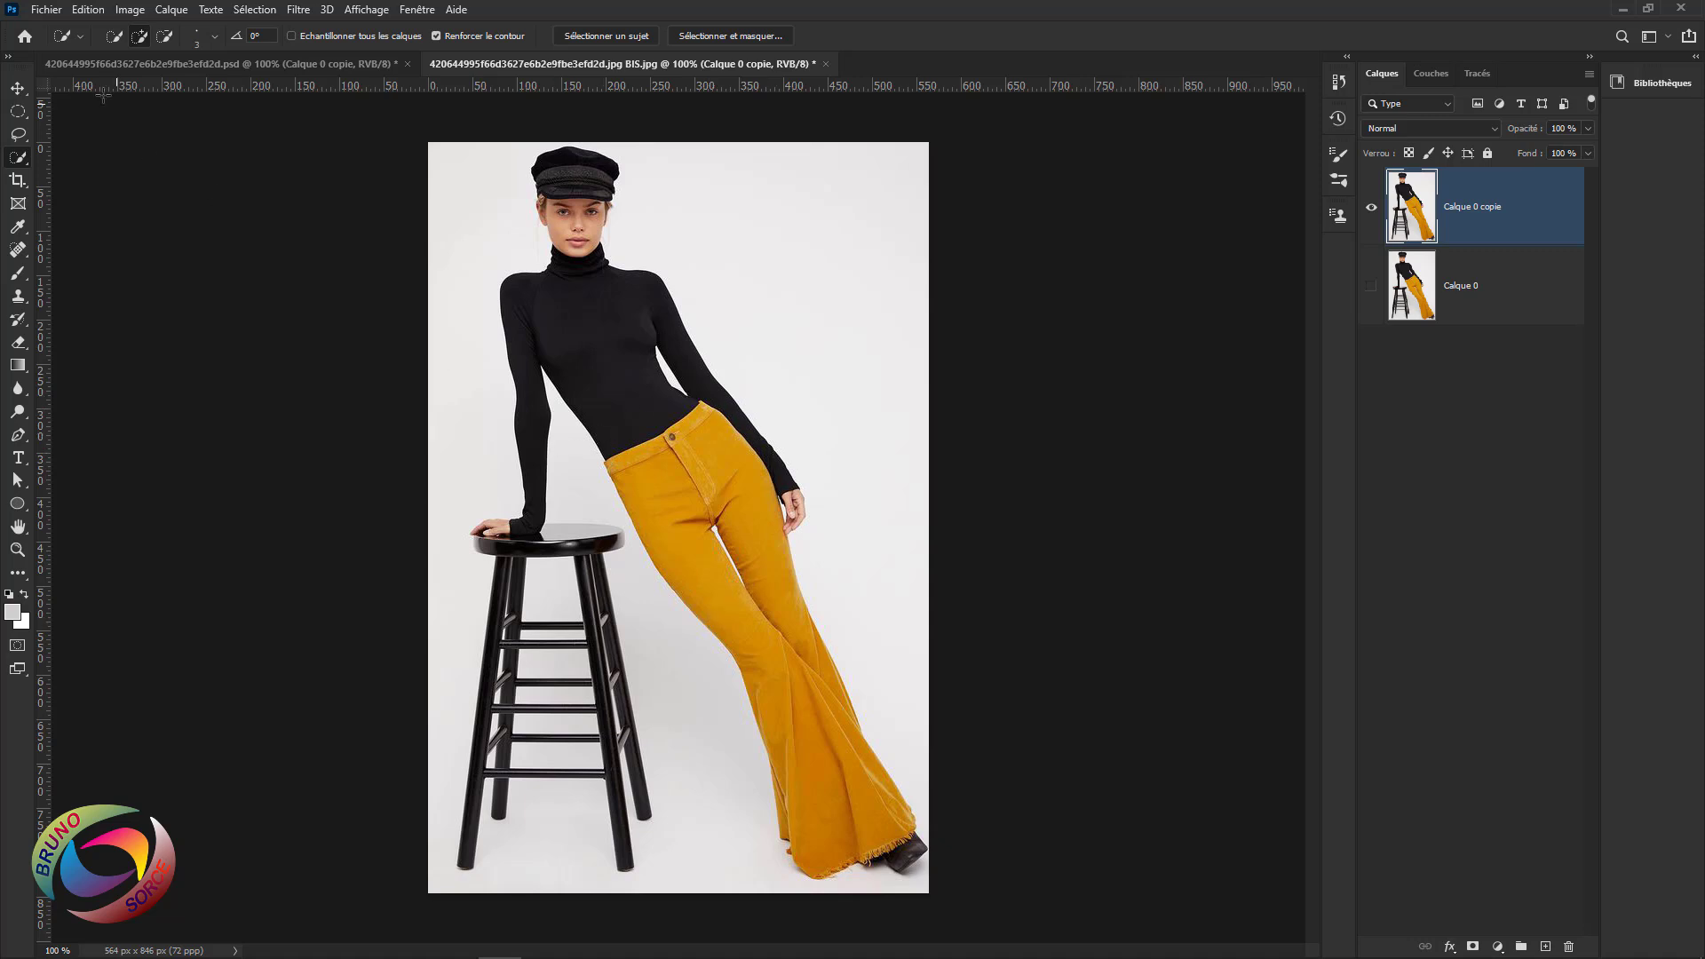
pyautogui.click(18, 88)
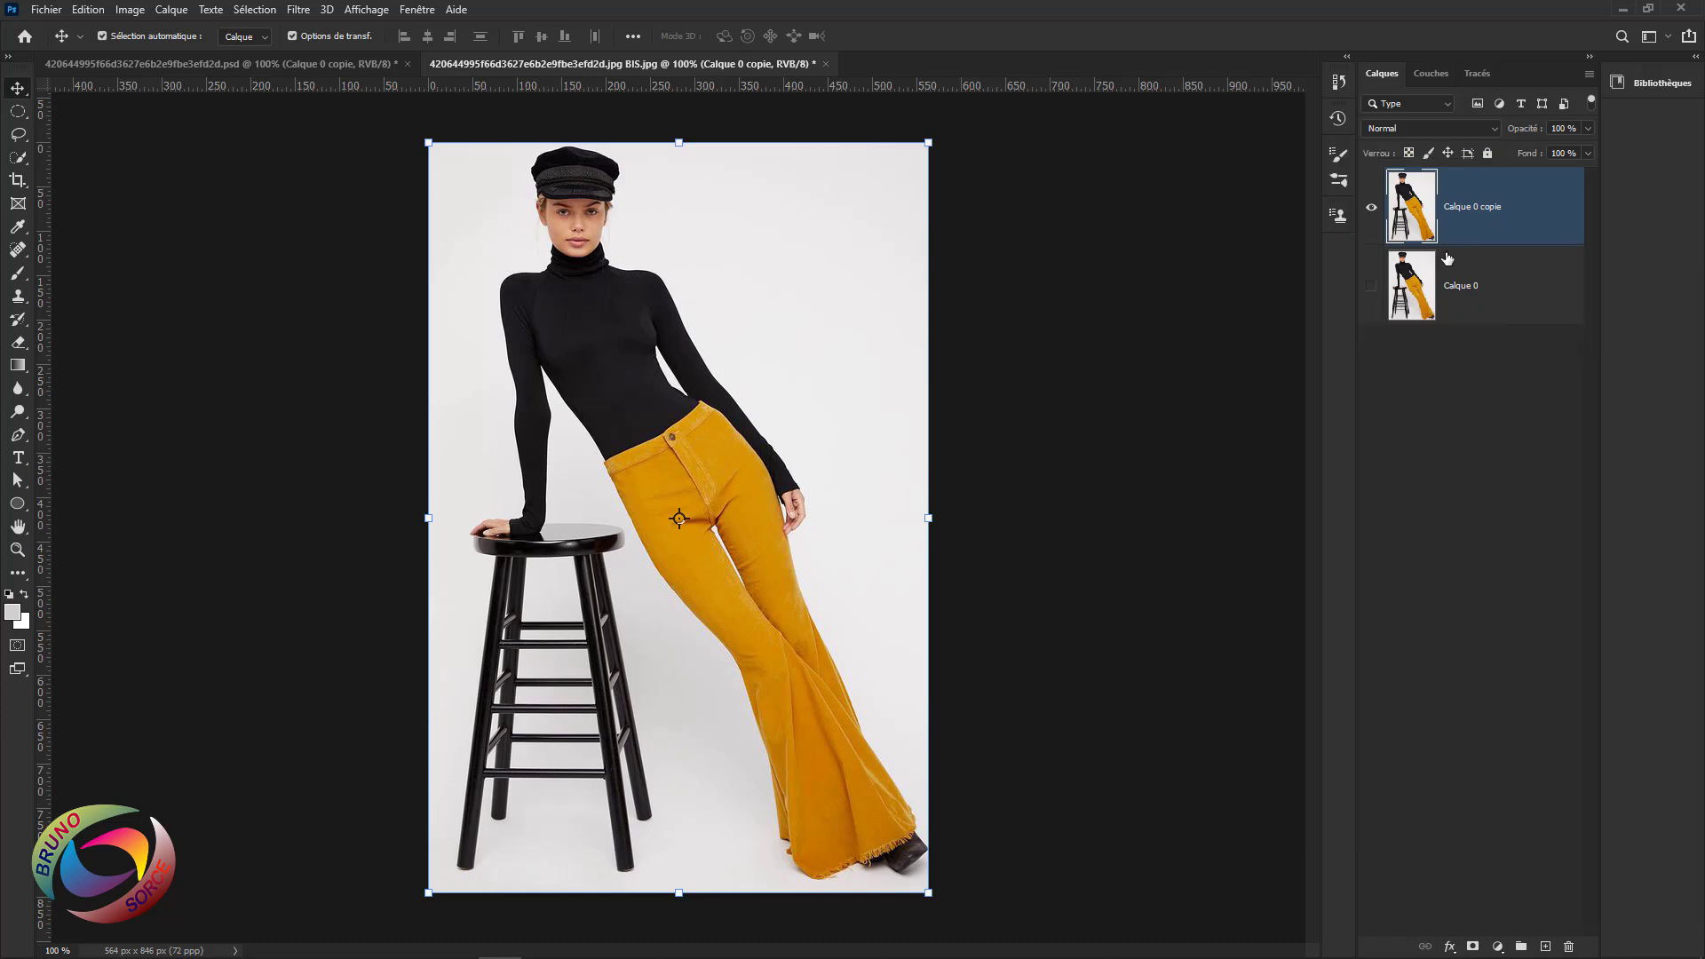
pyautogui.click(19, 158)
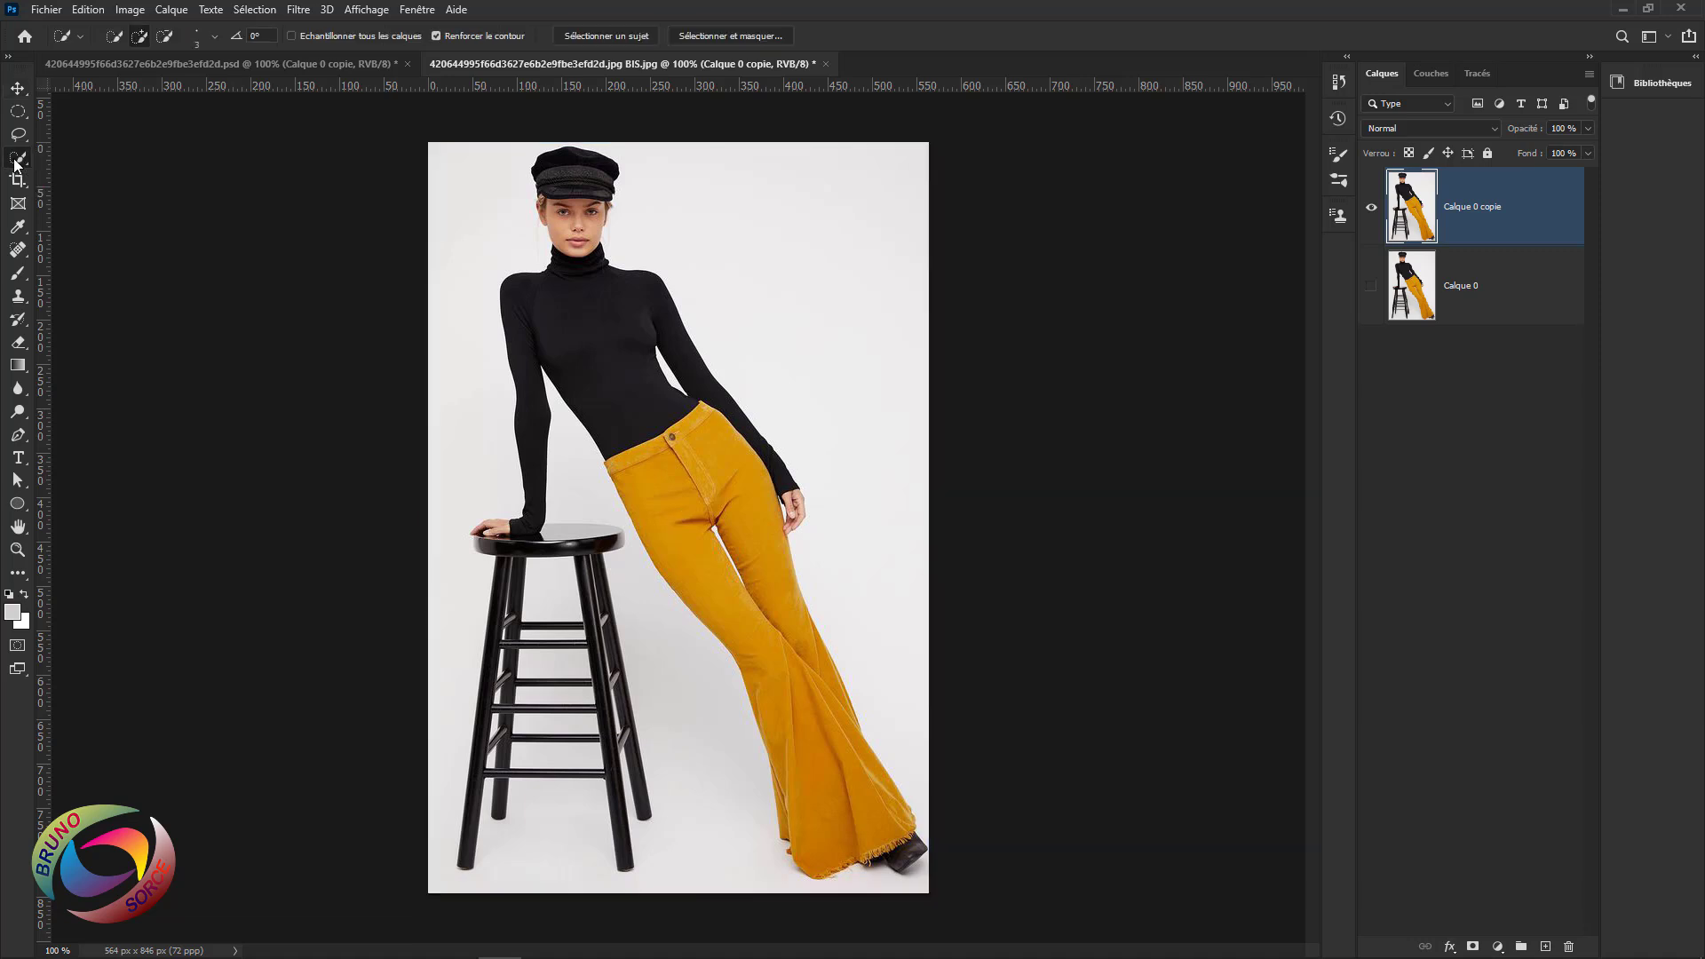
pyautogui.moveTo(537, 13); pyautogui.dragTo(637, 69)
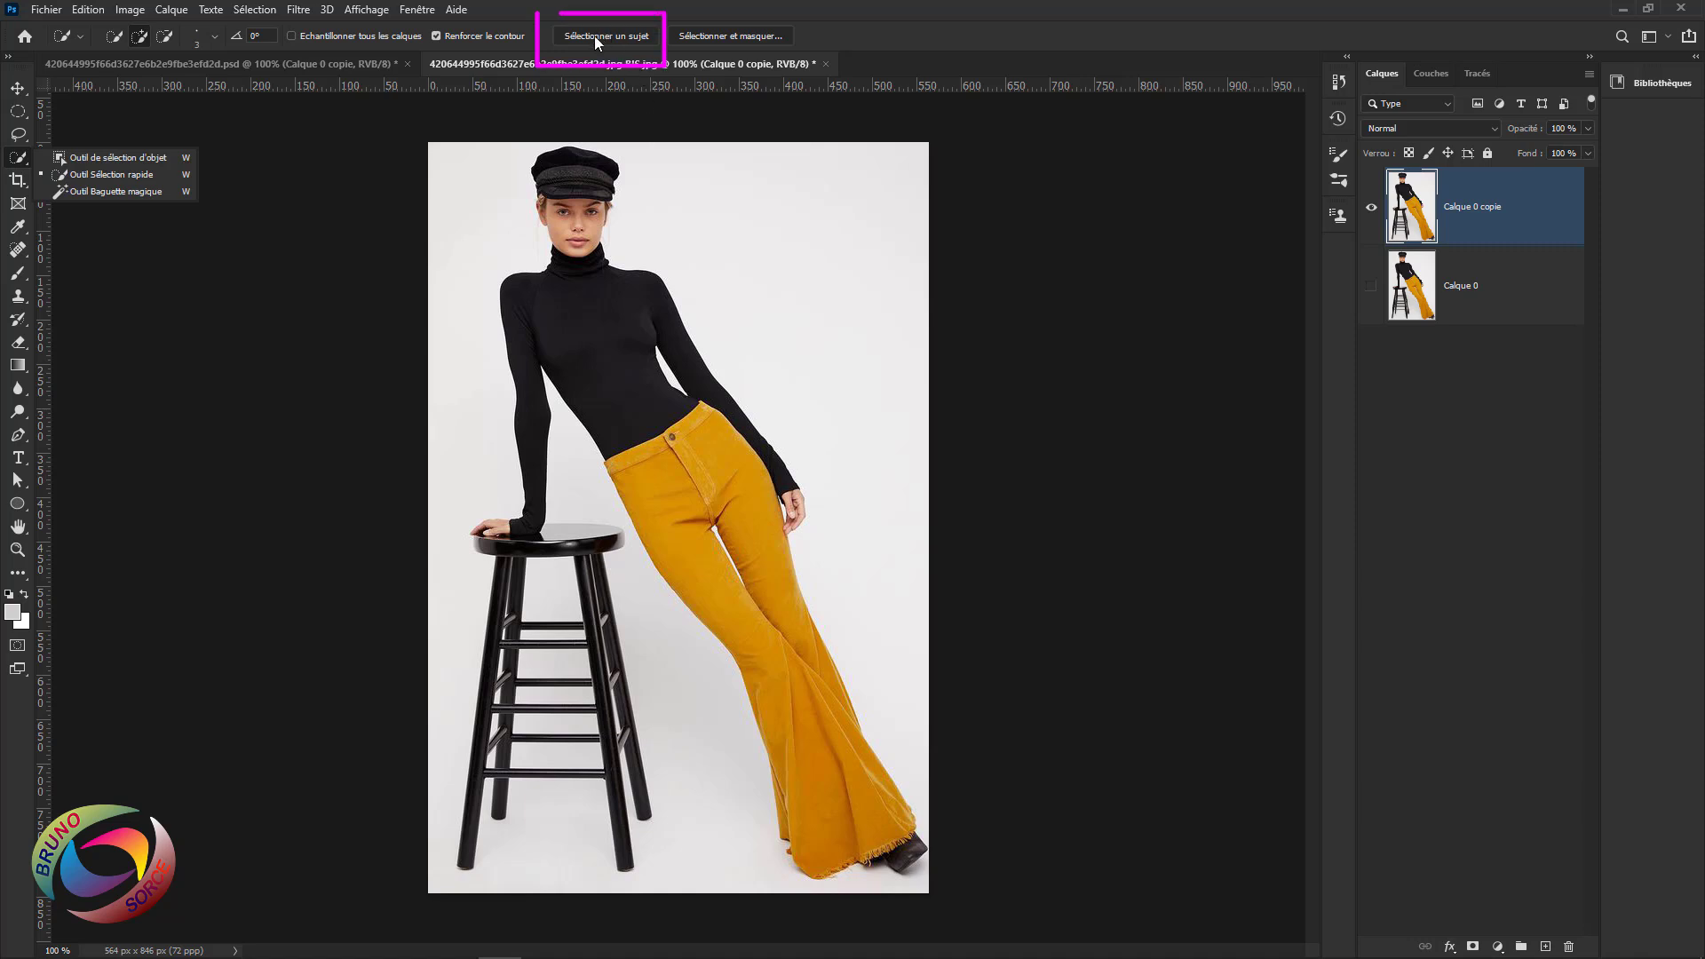
pyautogui.click(608, 37)
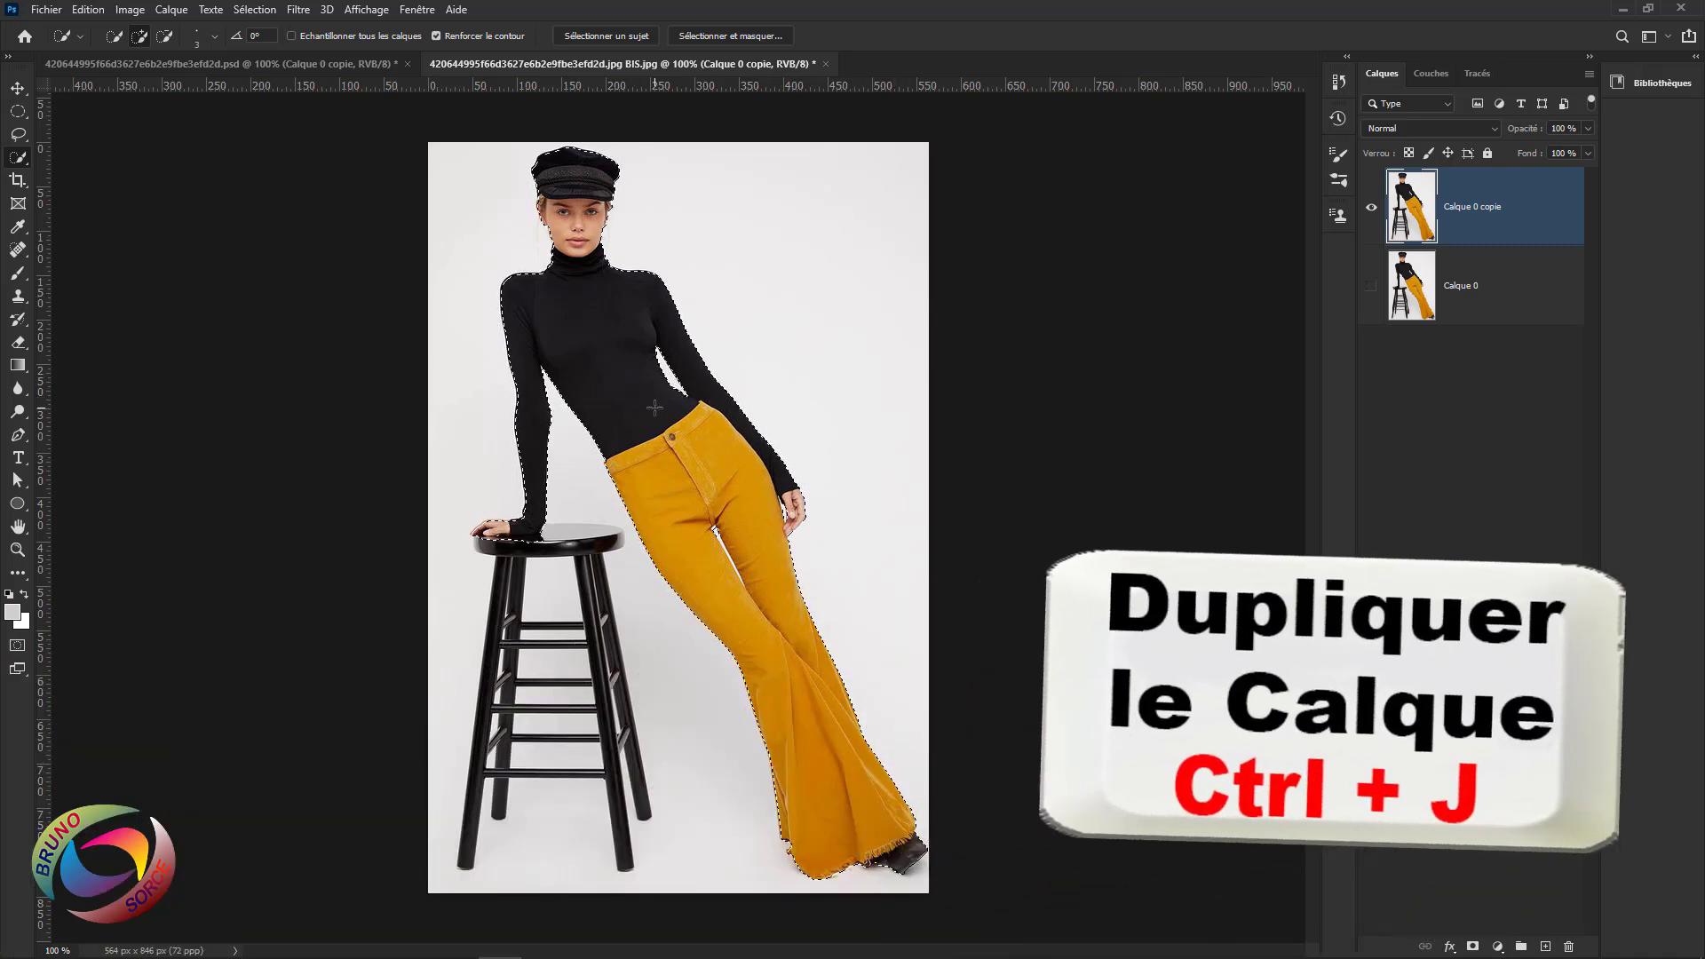
# Copy the selected woman to a new layer and hide the Calque 0 copie layer.
pyautogui.hotkey('ctrl', 'j')
pyautogui.click(1372, 290)
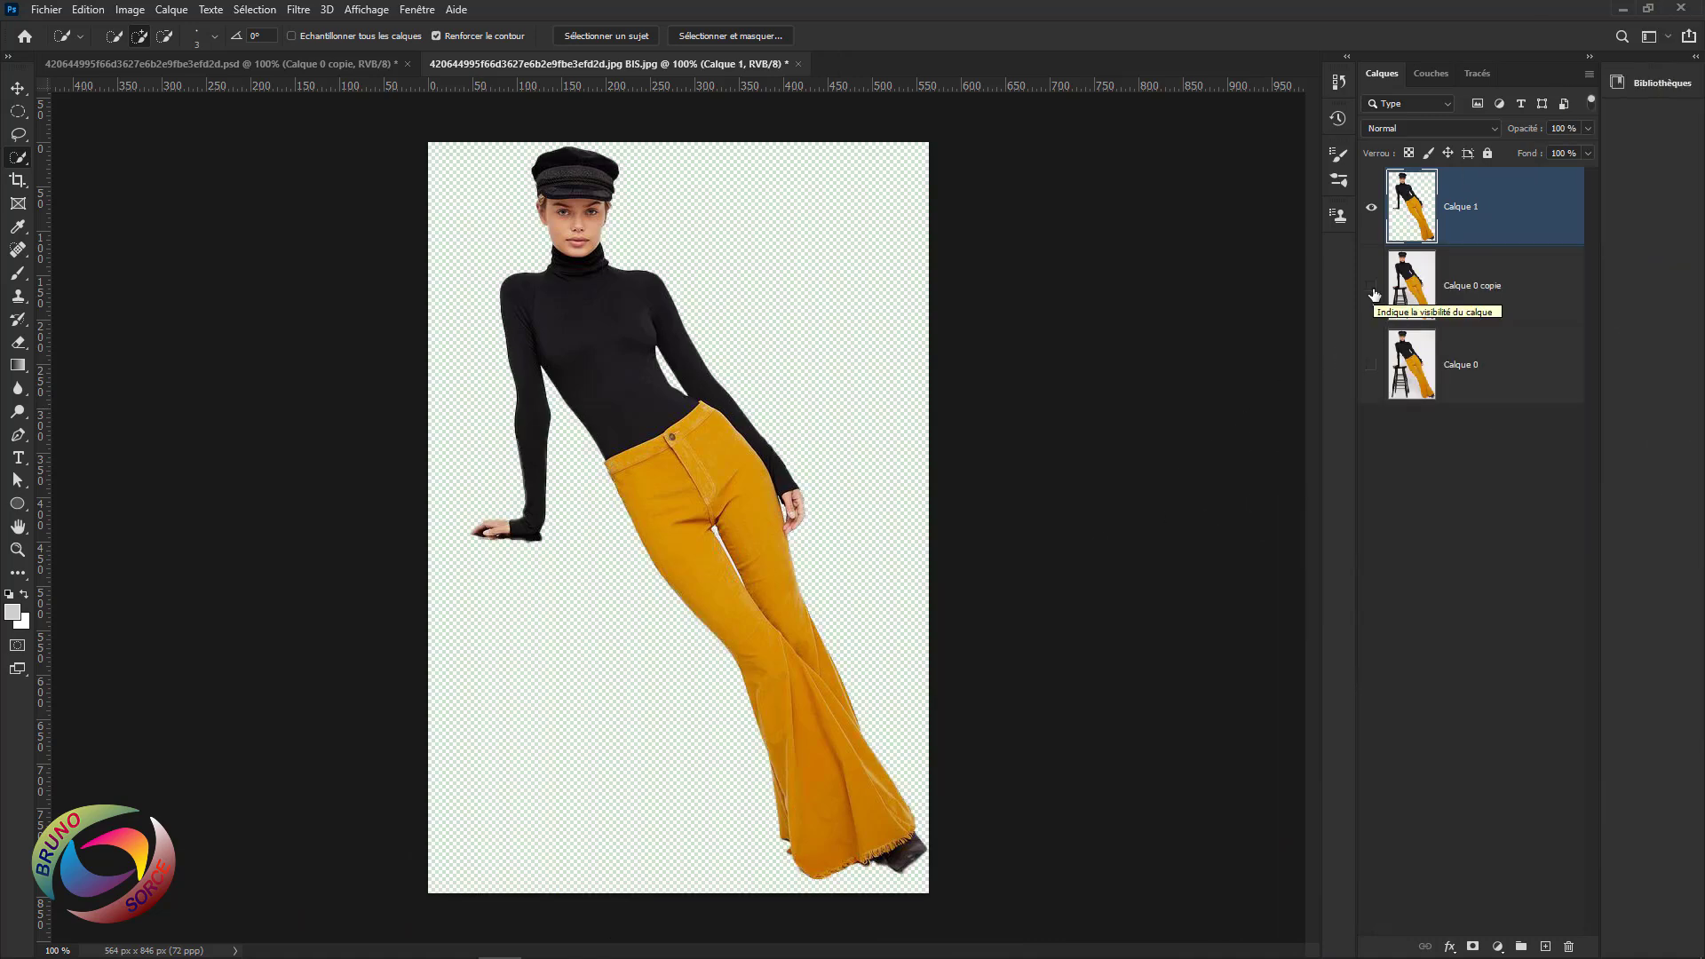
pyautogui.click(1372, 290)
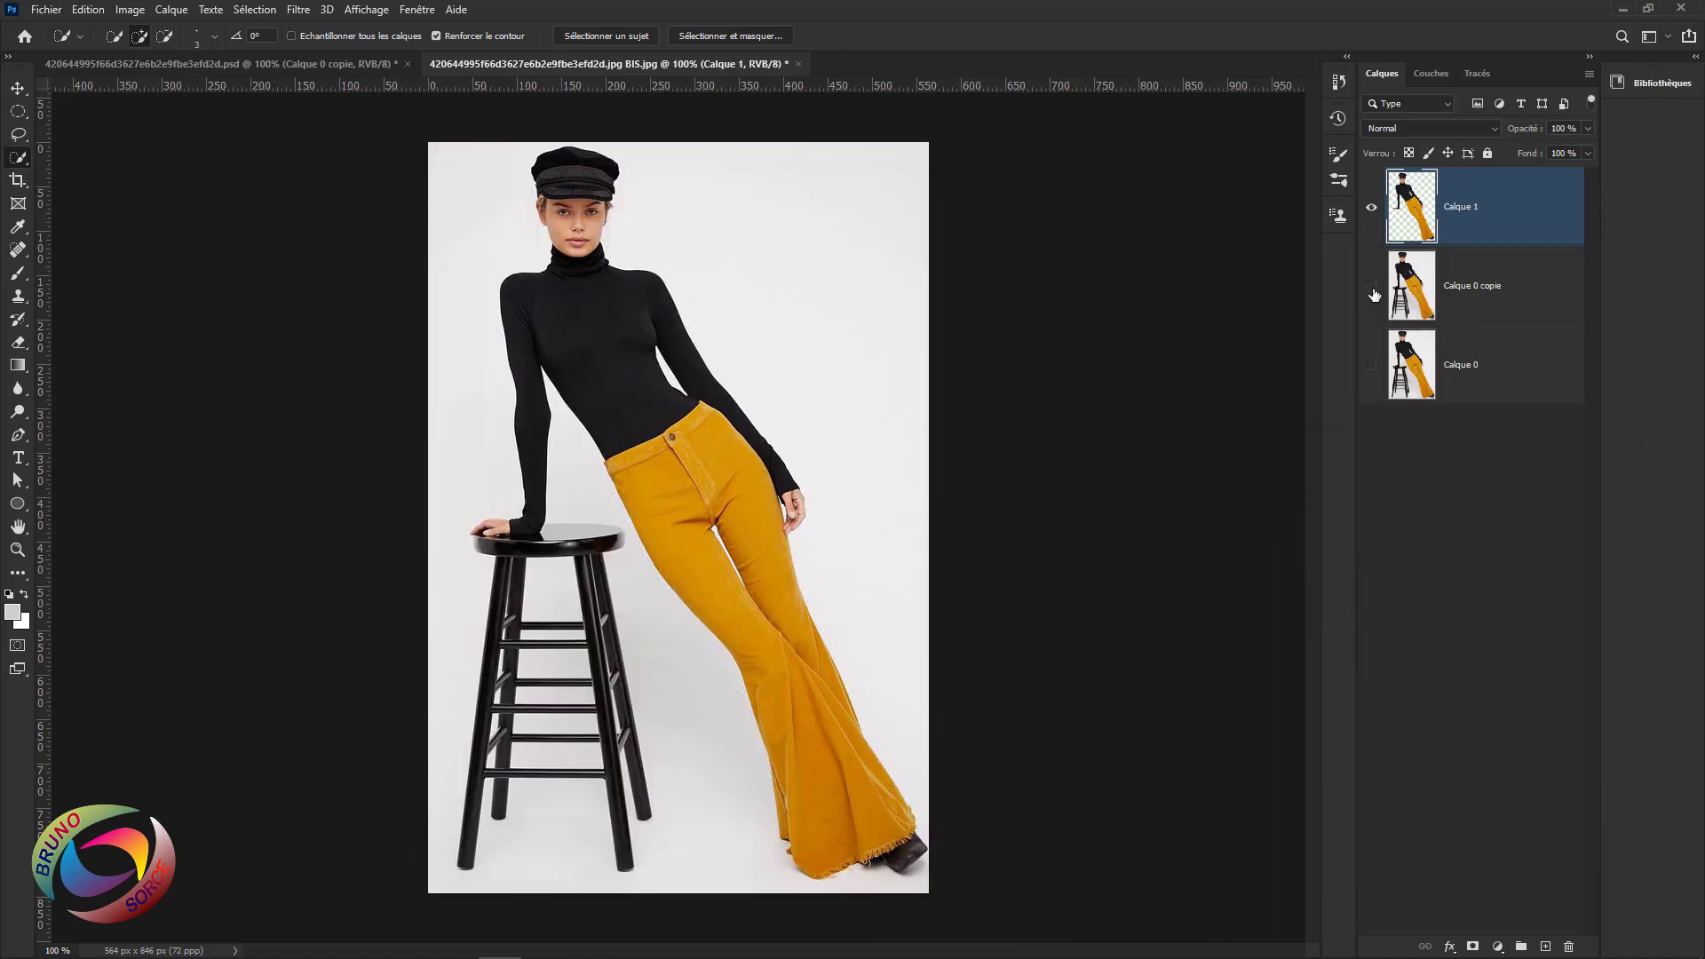
pyautogui.click(1372, 290)
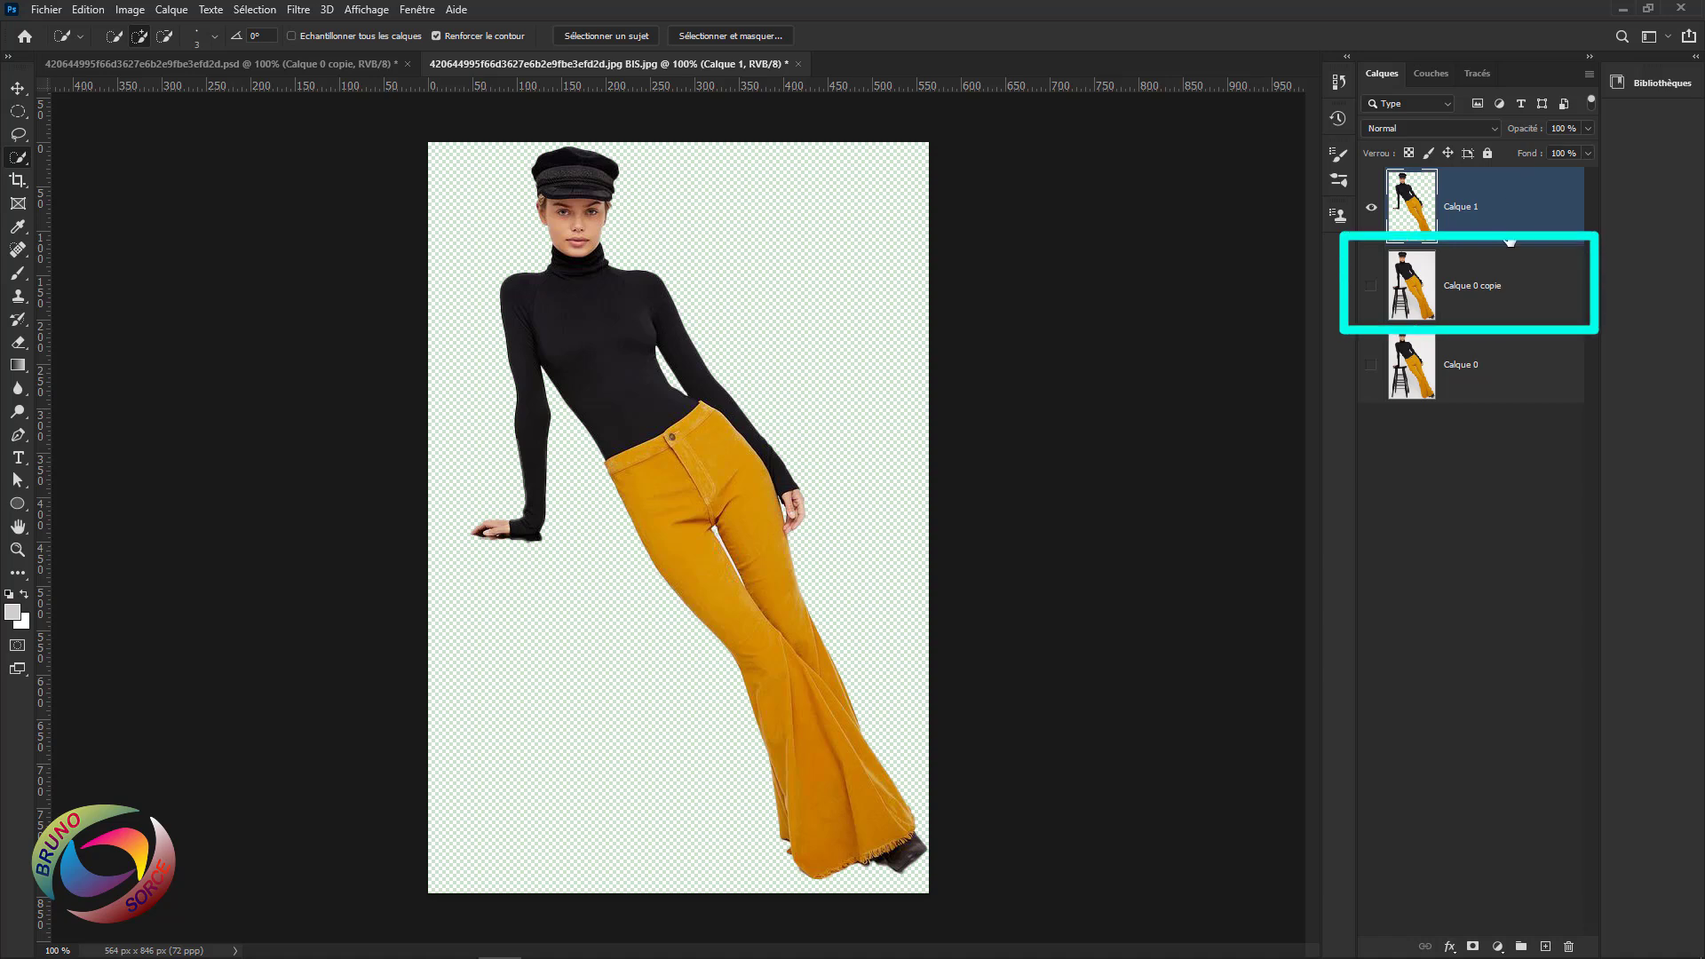
# Add a gradient fill layer above Calque 0 copie using the basic preset "Noir, blanc".
pyautogui.click(1501, 284)
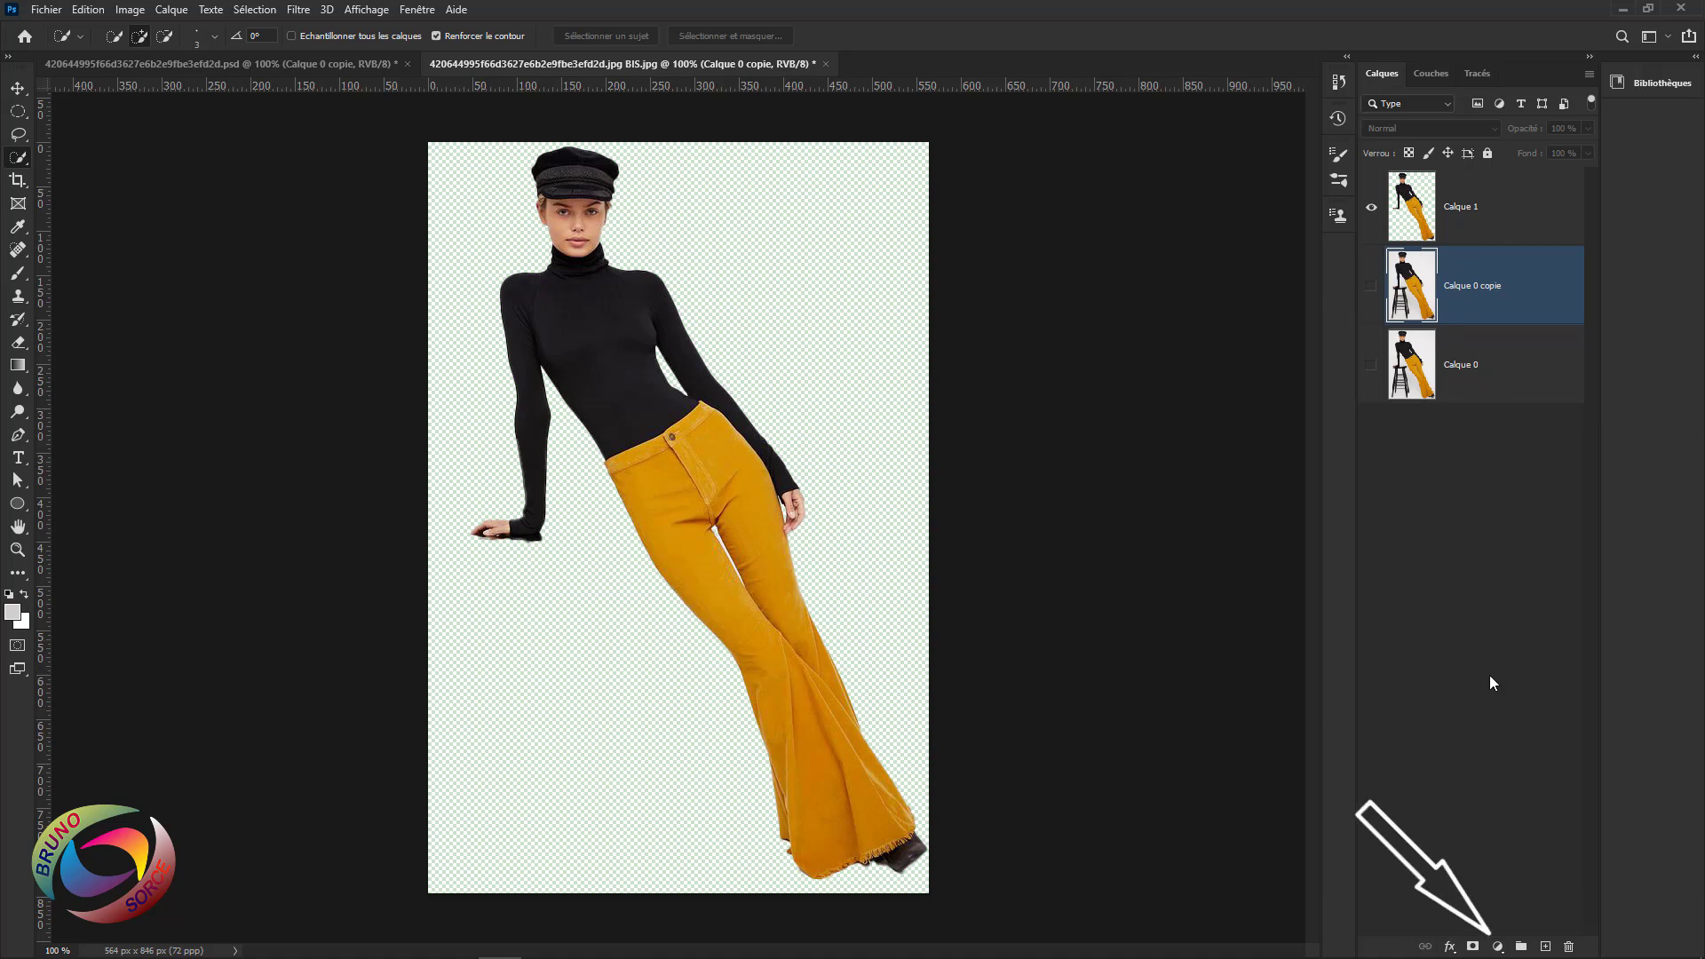
pyautogui.click(1496, 947)
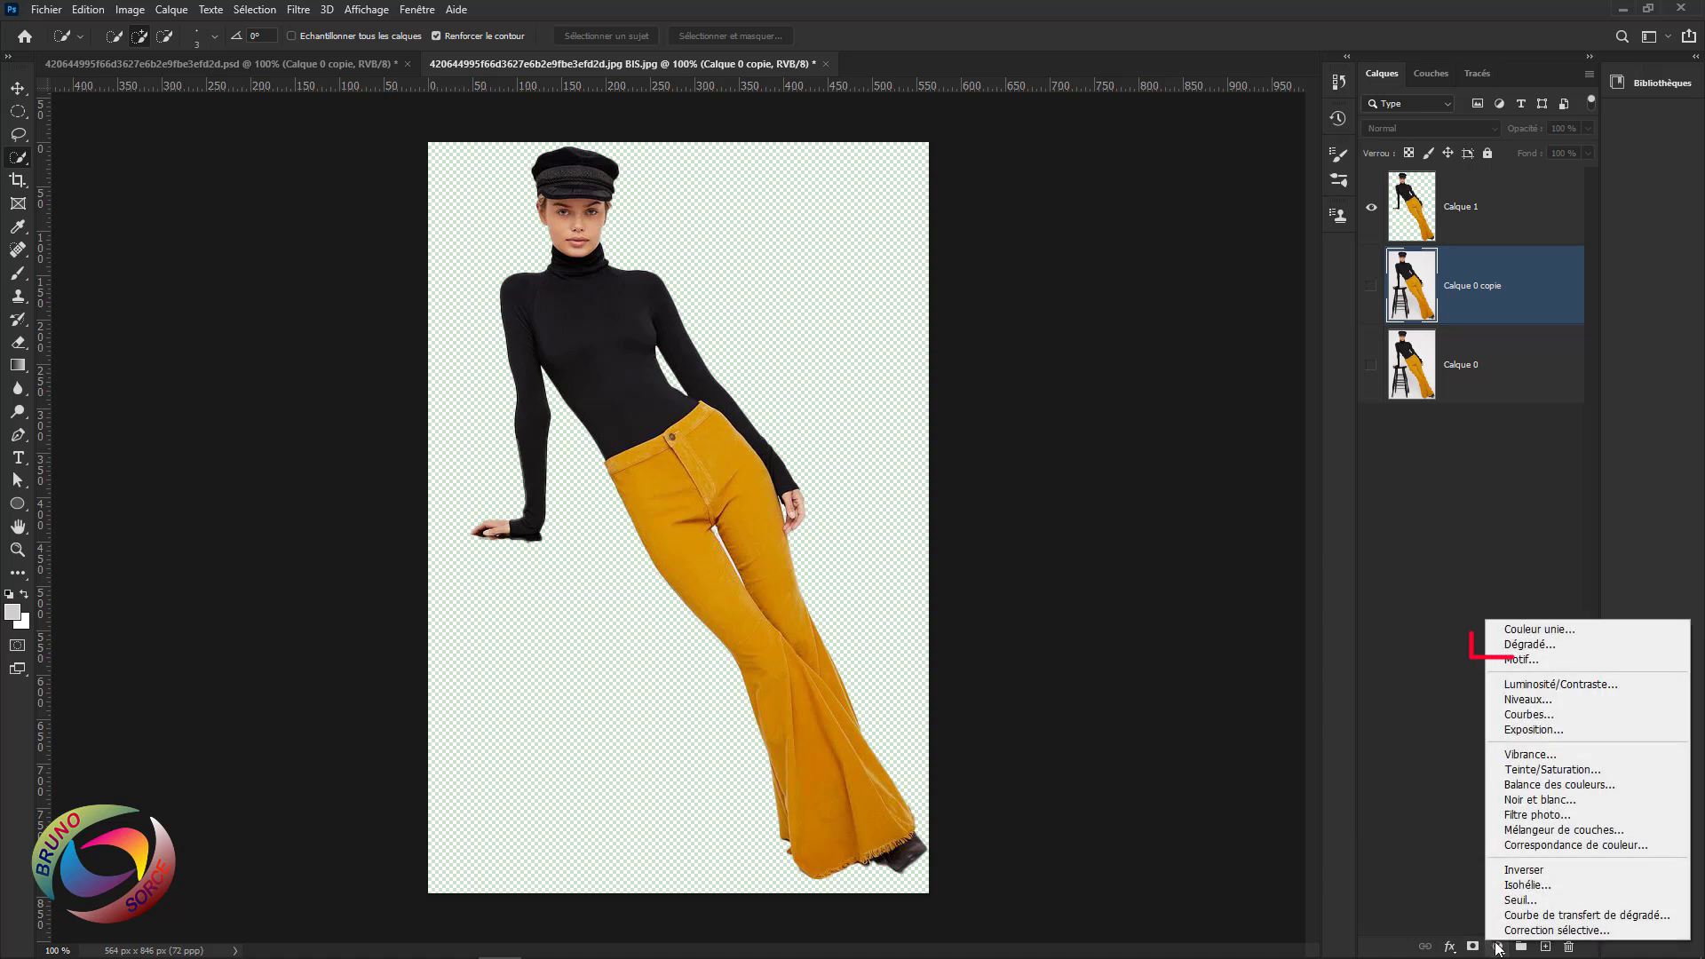
pyautogui.click(1524, 647)
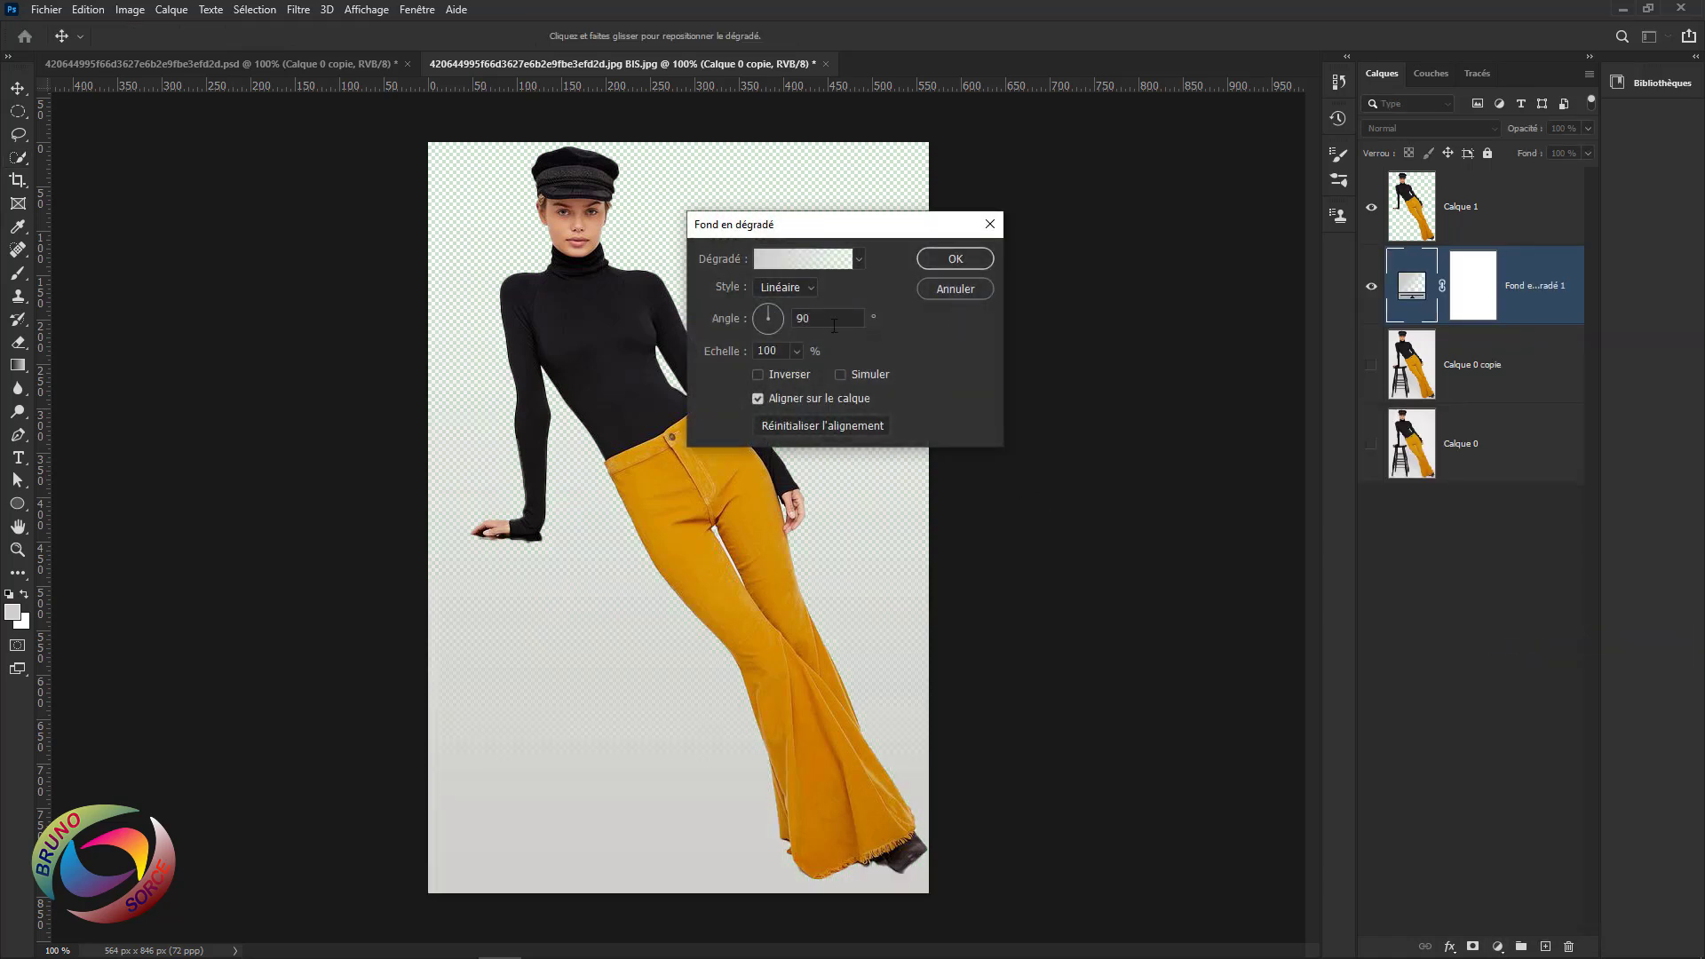
pyautogui.click(797, 258)
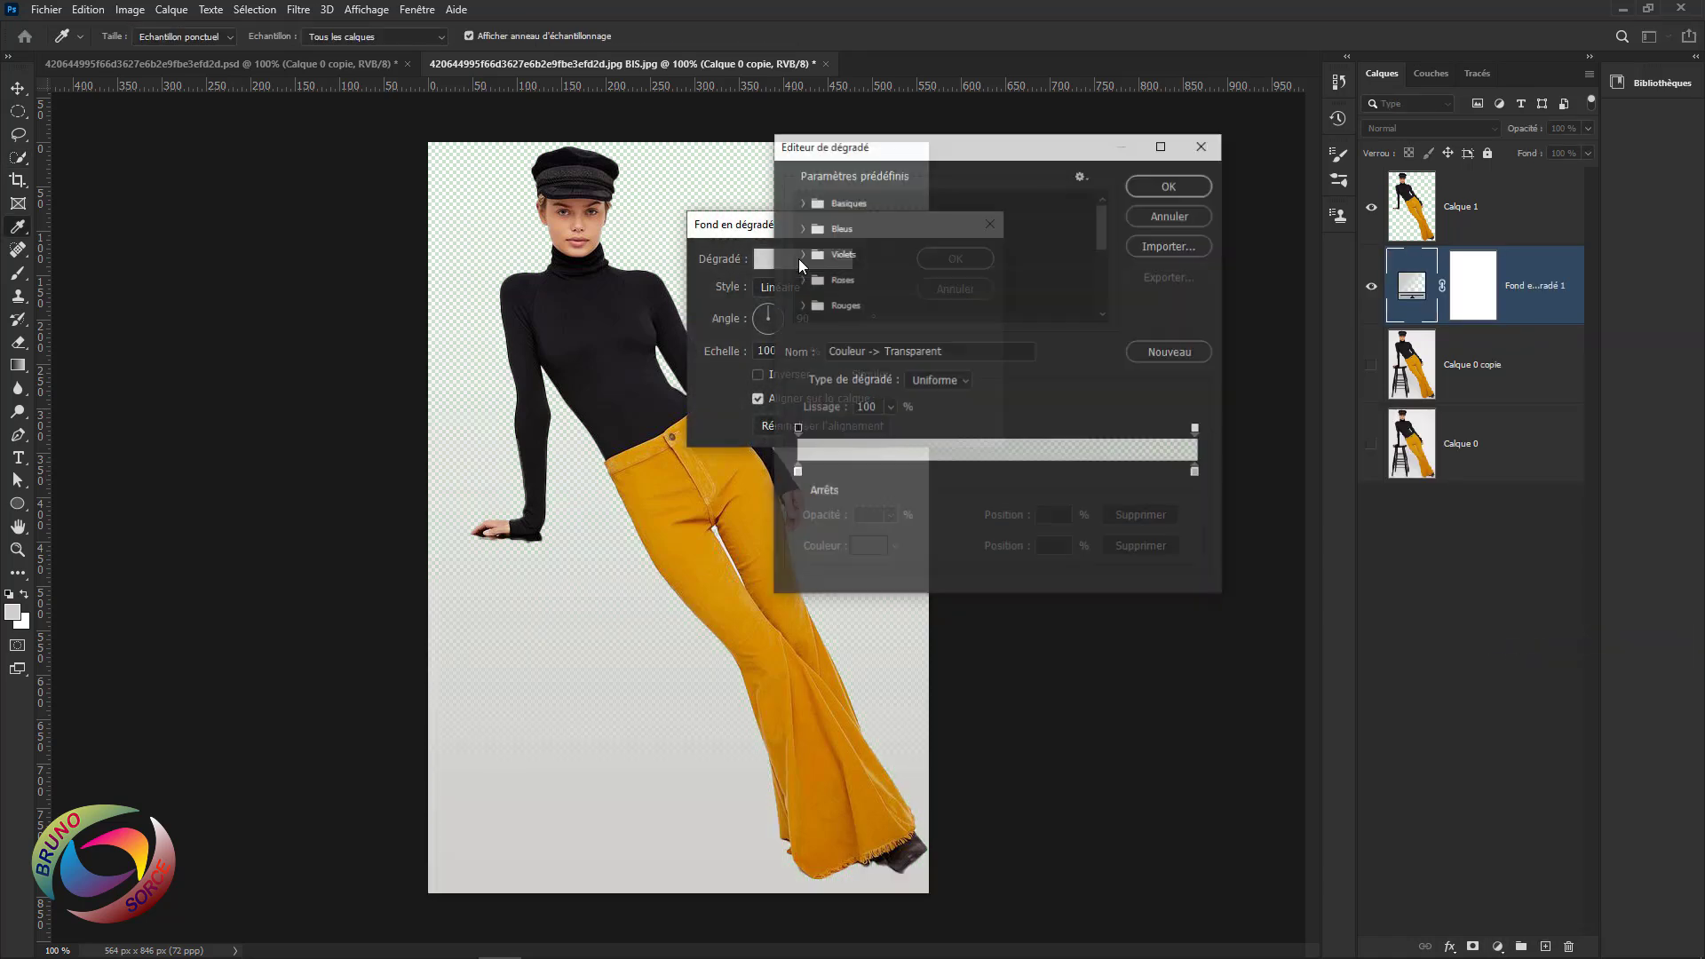
pyautogui.click(803, 203)
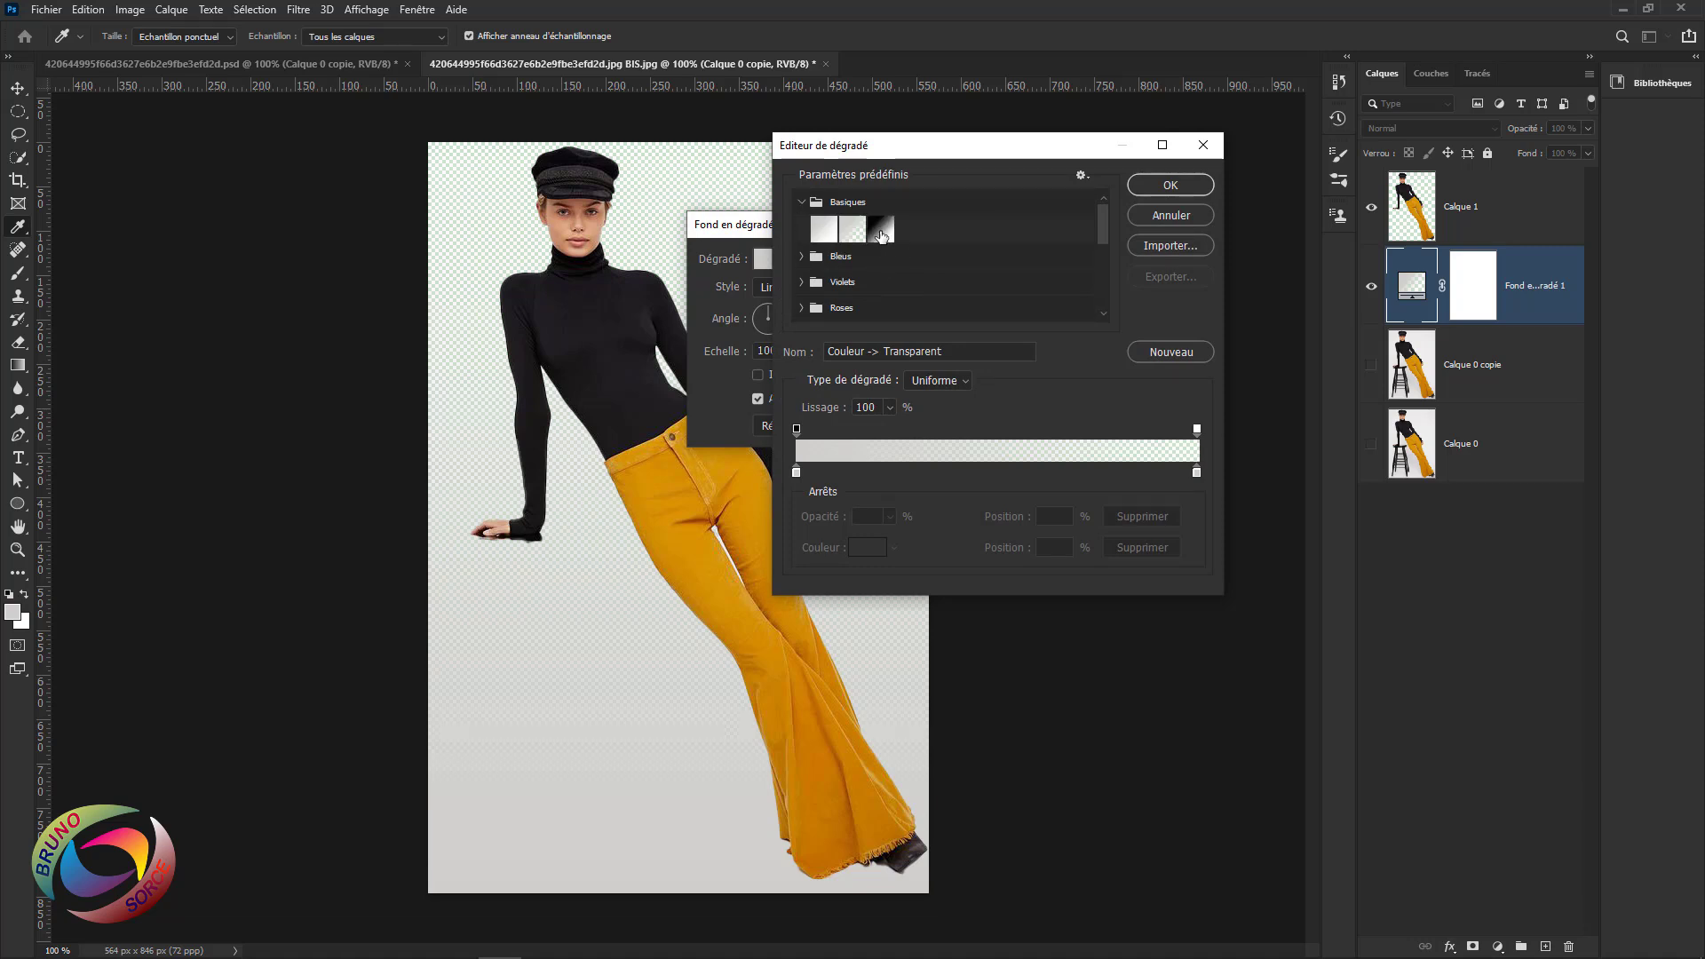
pyautogui.click(881, 233)
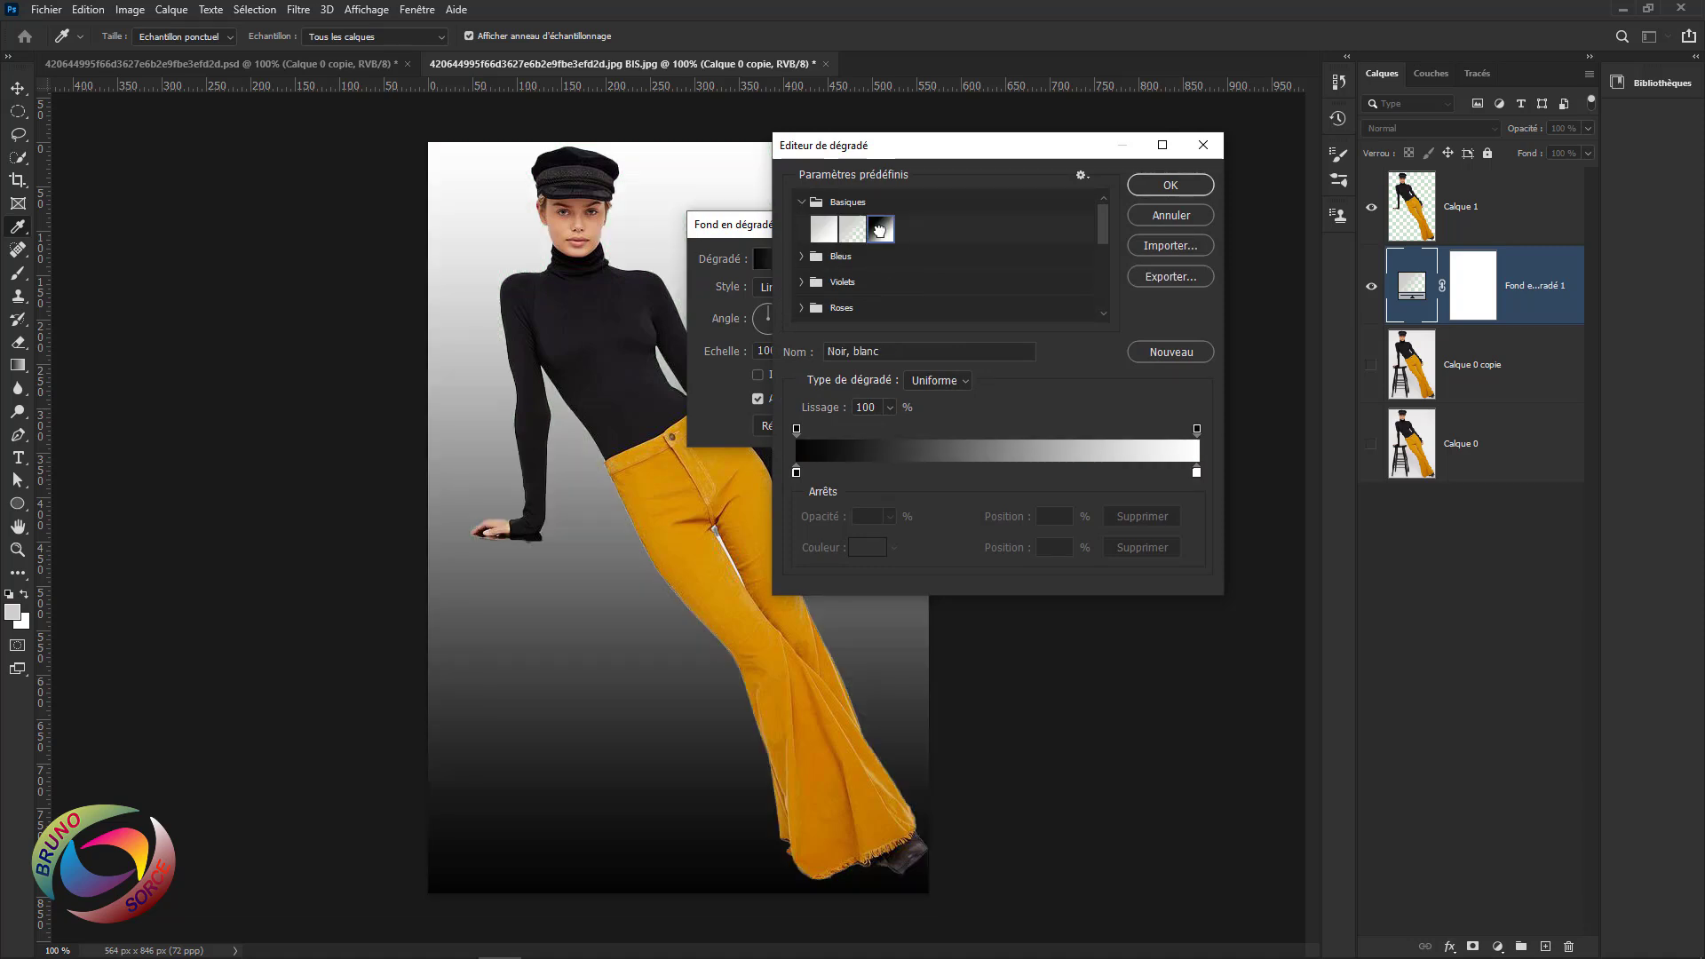
pyautogui.click(1172, 184)
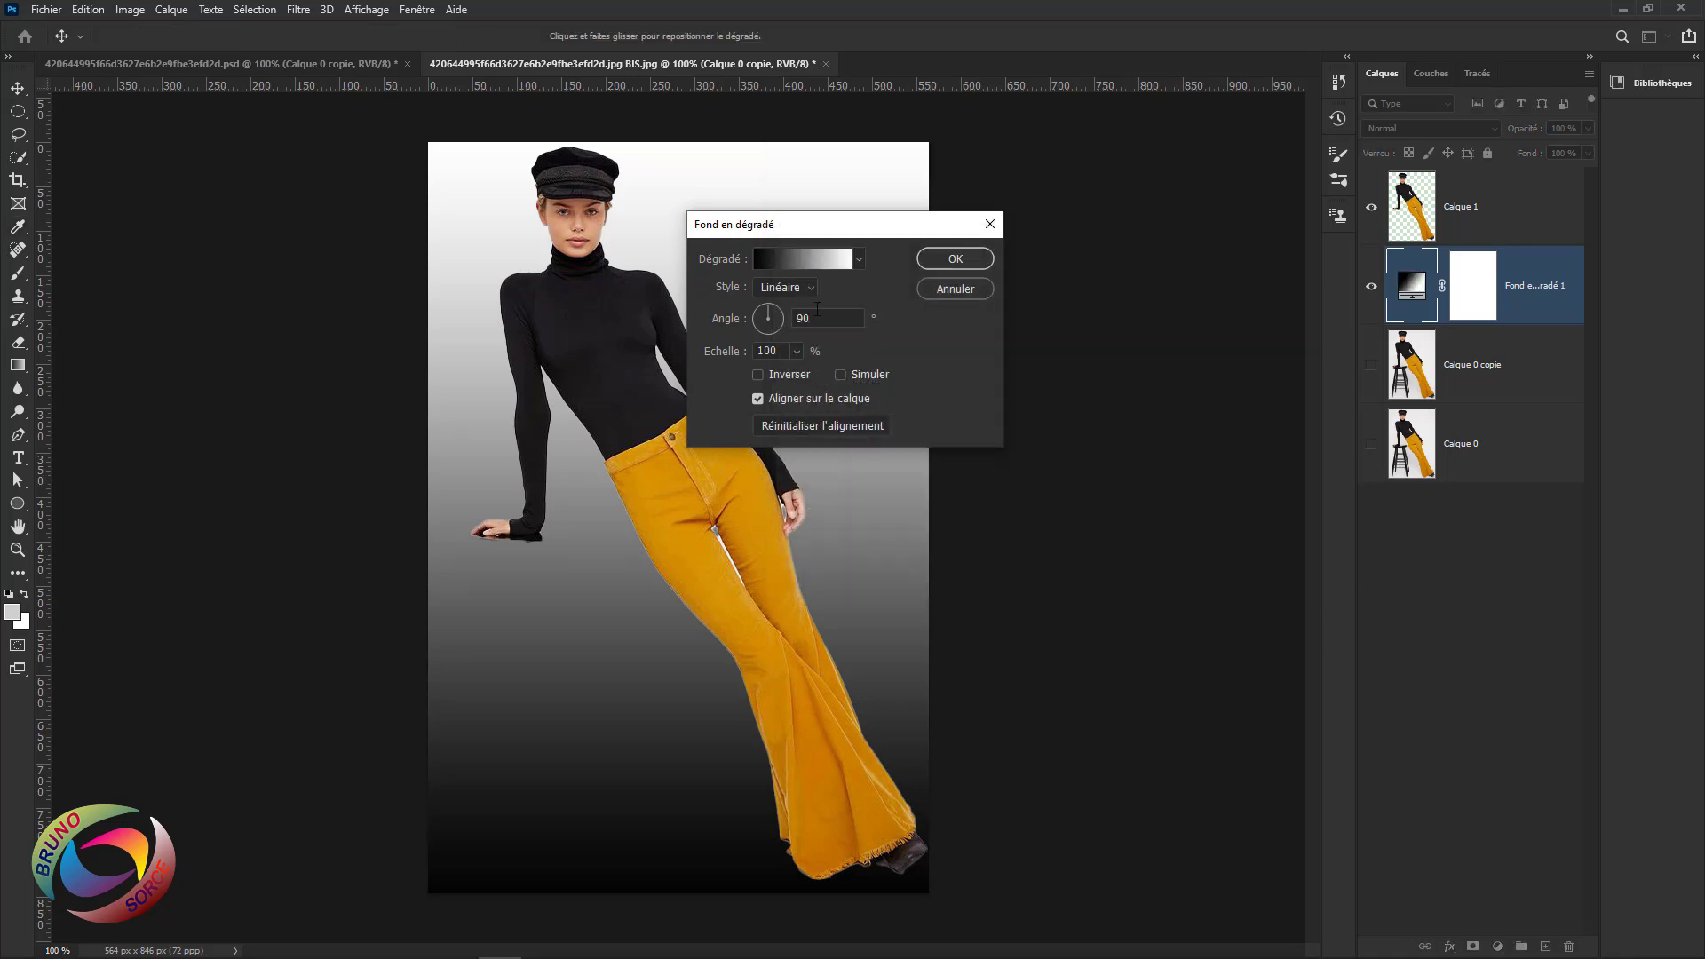
# Set the gradient fill to Radial style, reverse its colours and scale it to 141%.
pyautogui.click(806, 291)
pyautogui.click(780, 321)
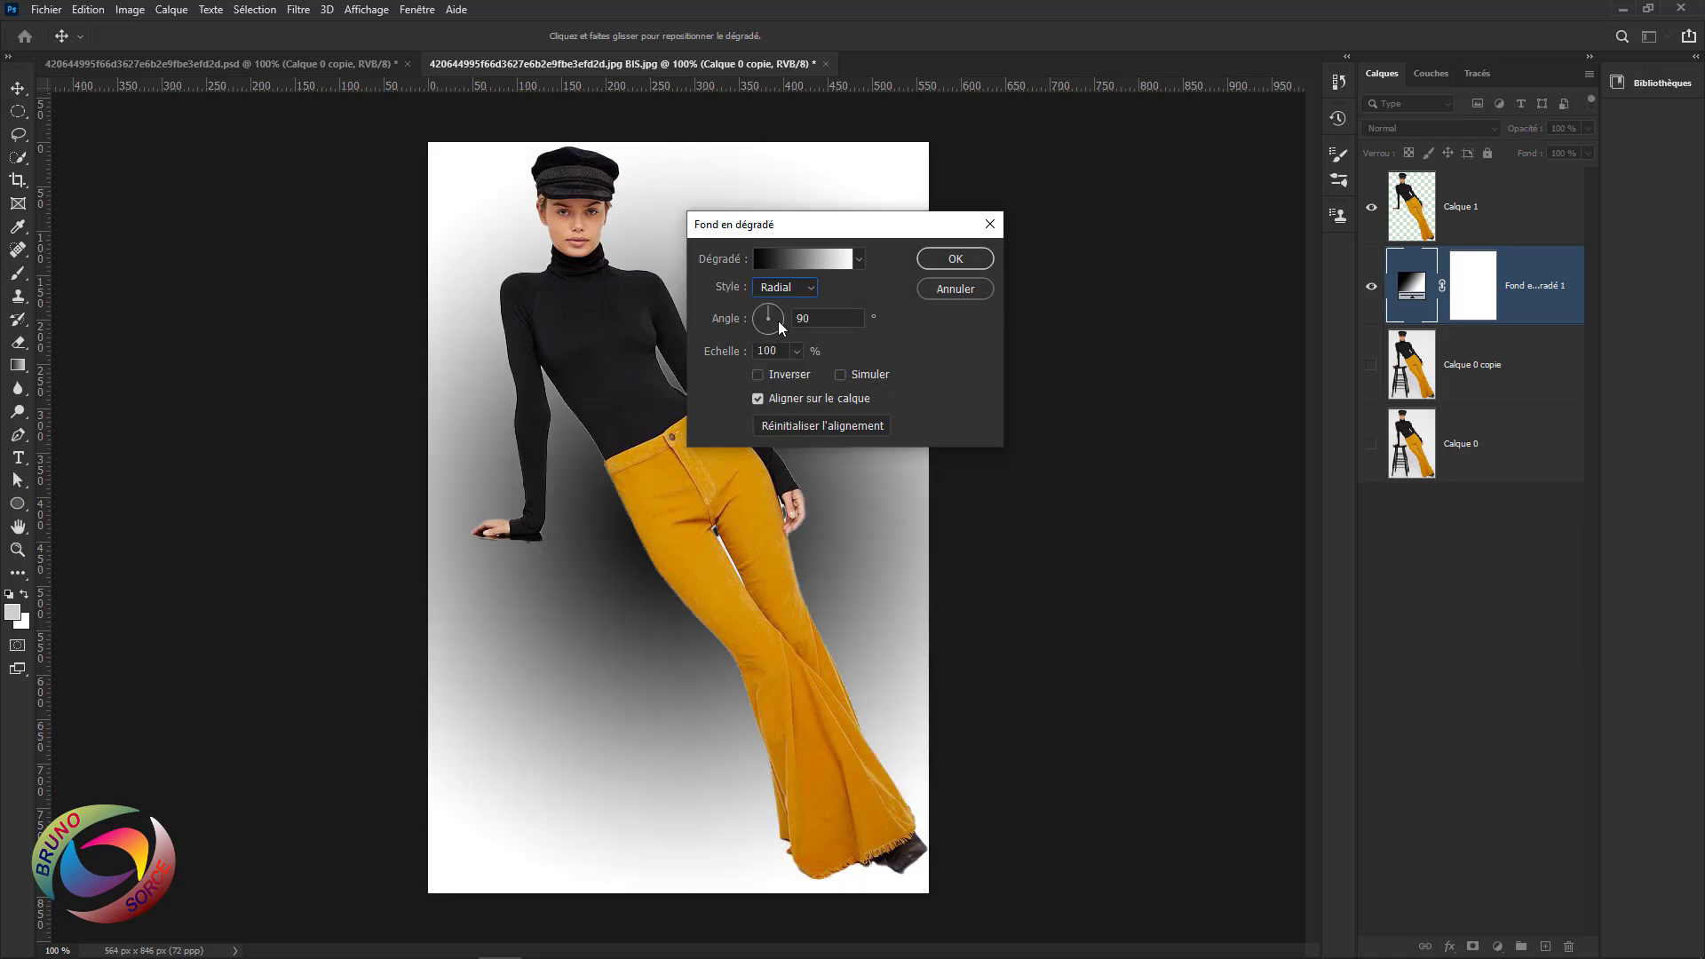
pyautogui.click(758, 376)
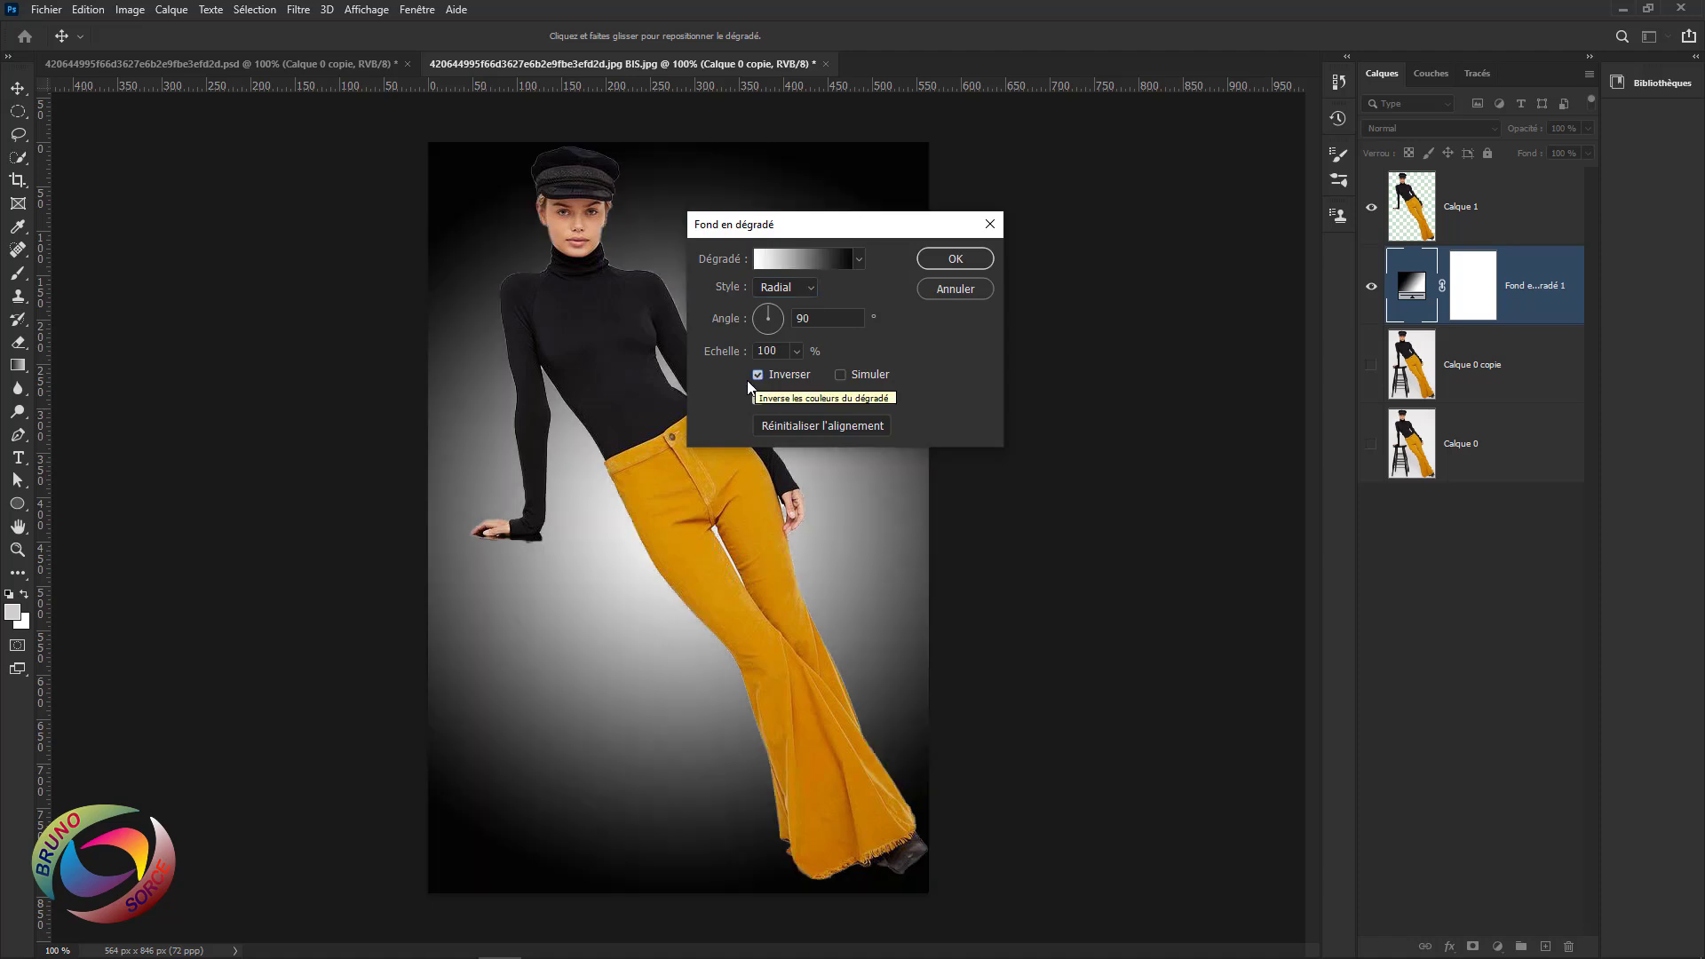
pyautogui.moveTo(719, 358); pyautogui.dragTo(748, 356)
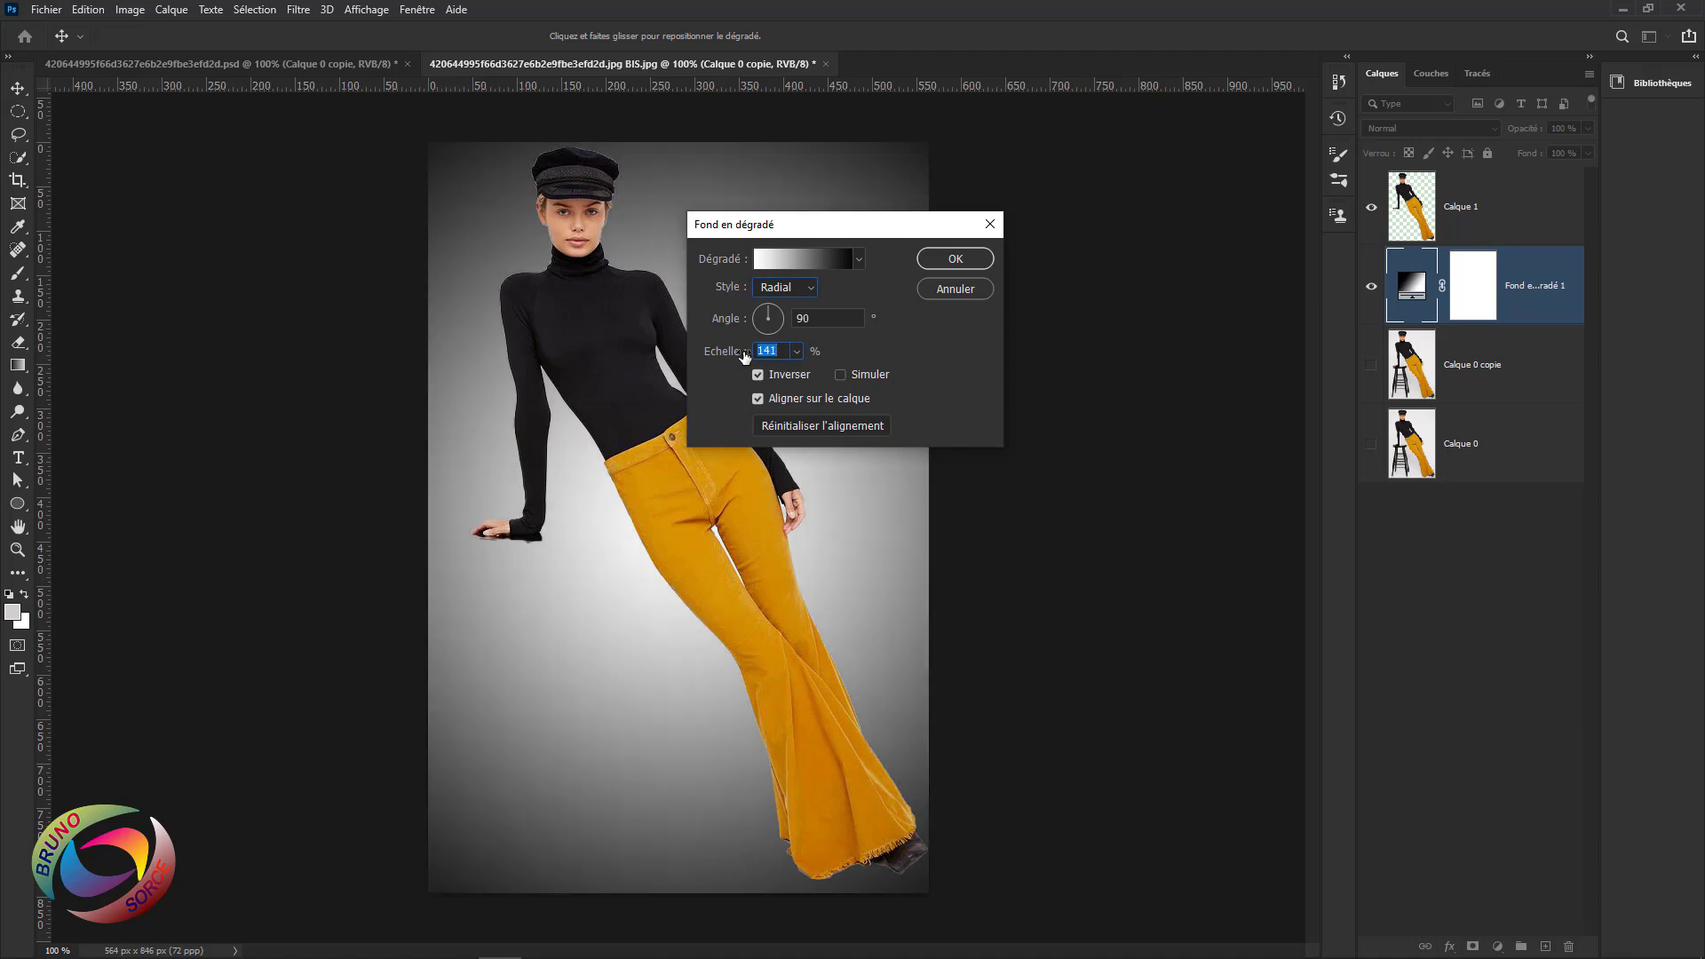
pyautogui.click(979, 264)
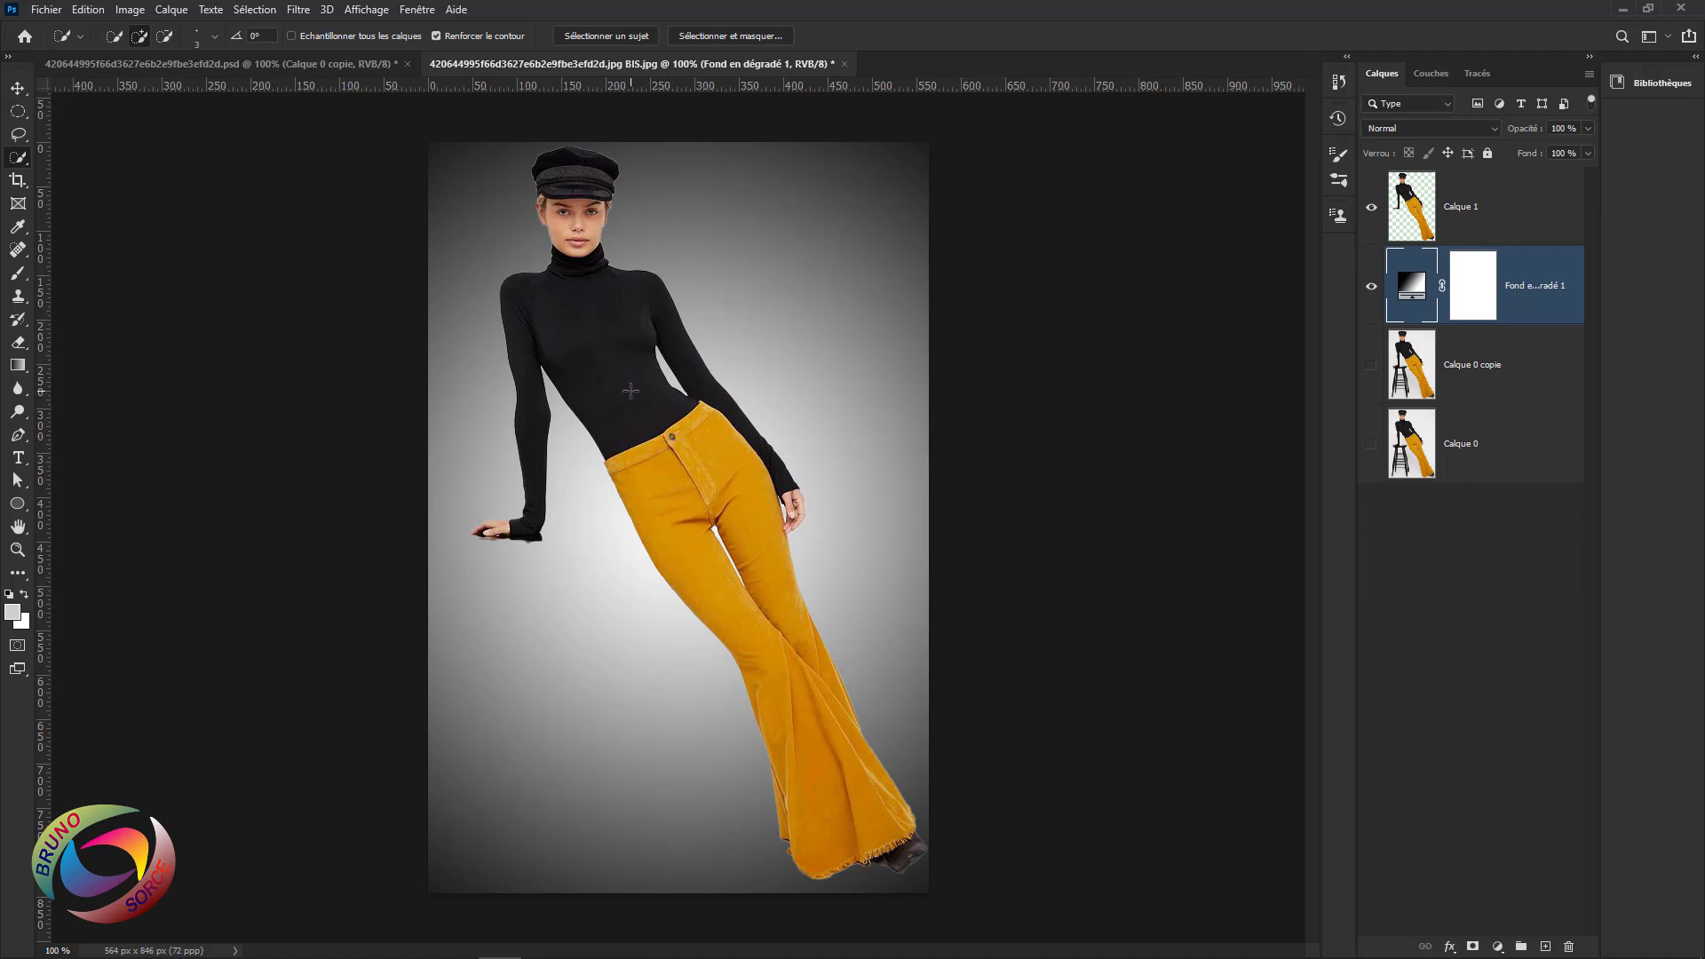
# Reduce the gradient fill's scale to 55% so the background around the woman's upper body is dark.
pyautogui.scroll(5, 634, 388)
pyautogui.moveTo(611, 233); pyautogui.dragTo(638, 471)
pyautogui.press('v')
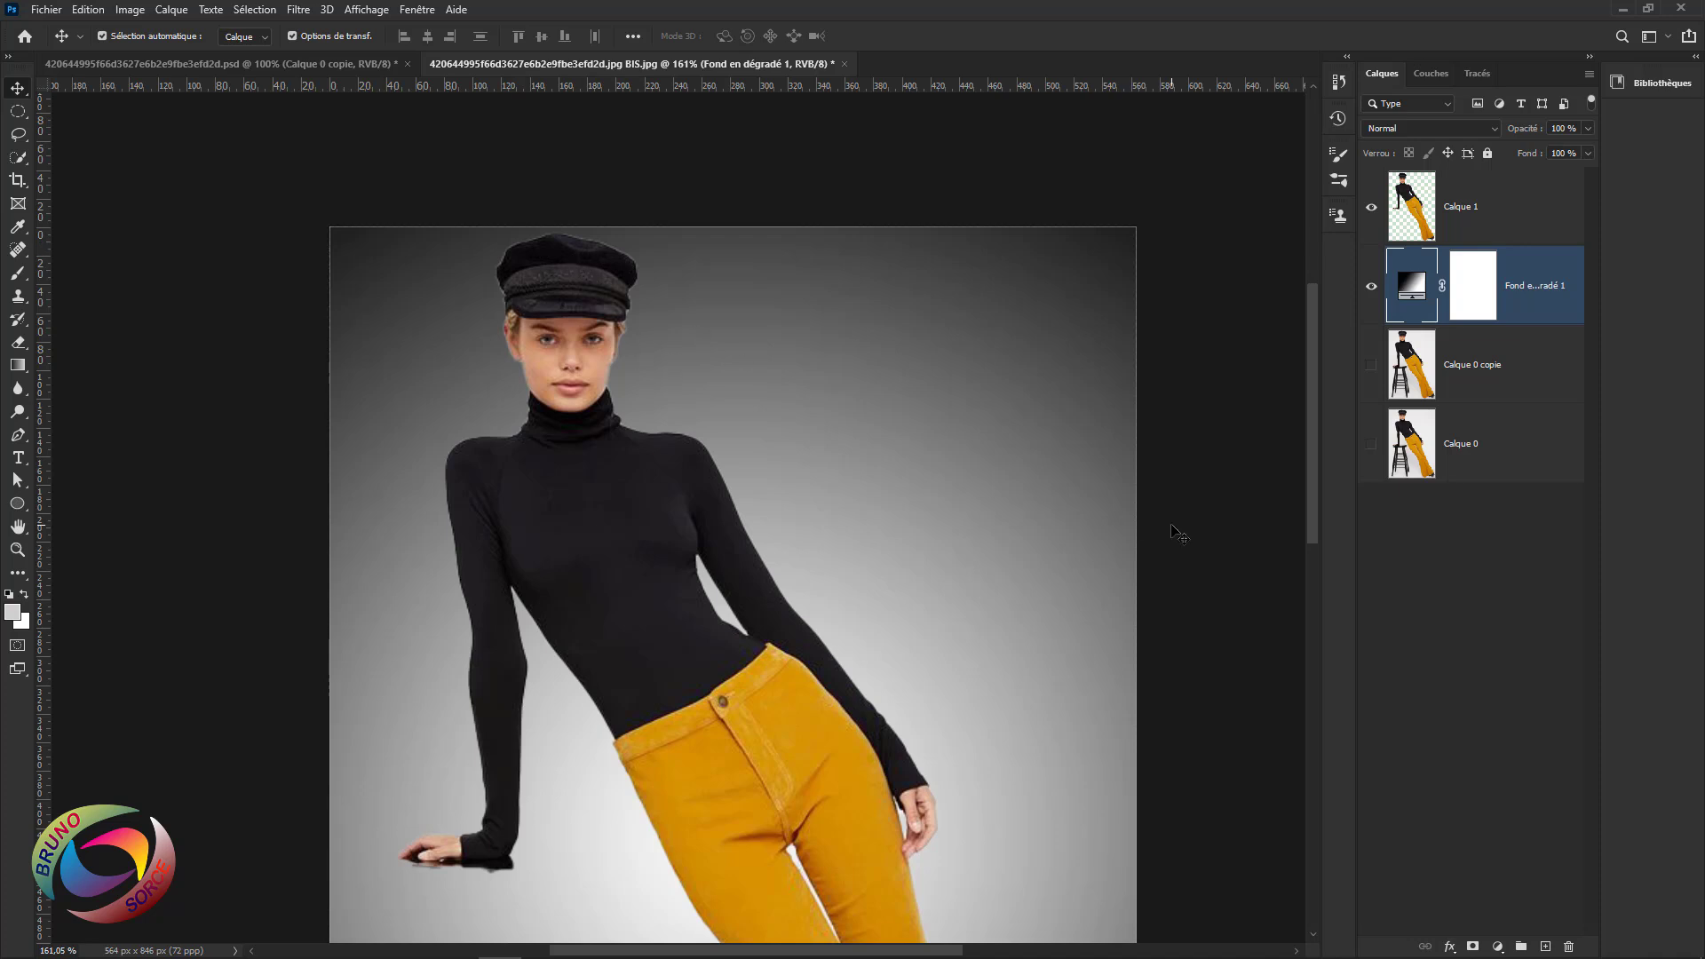
pyautogui.doubleClick(1411, 289)
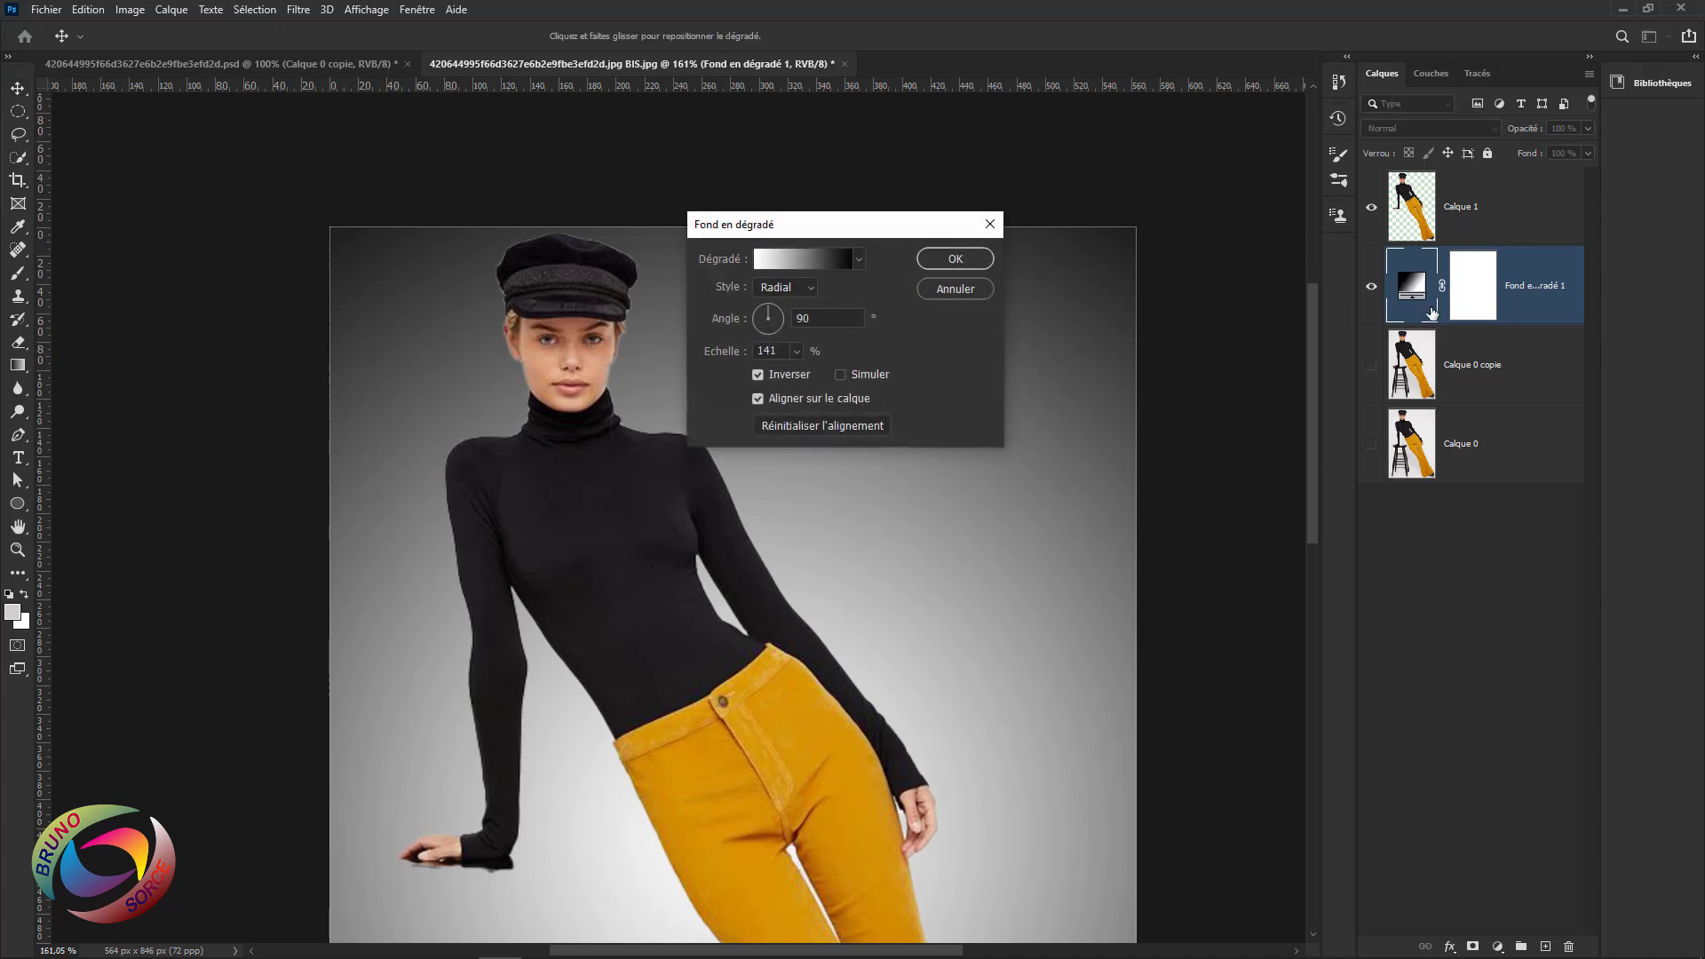
pyautogui.moveTo(721, 355); pyautogui.dragTo(647, 355)
pyautogui.click(955, 258)
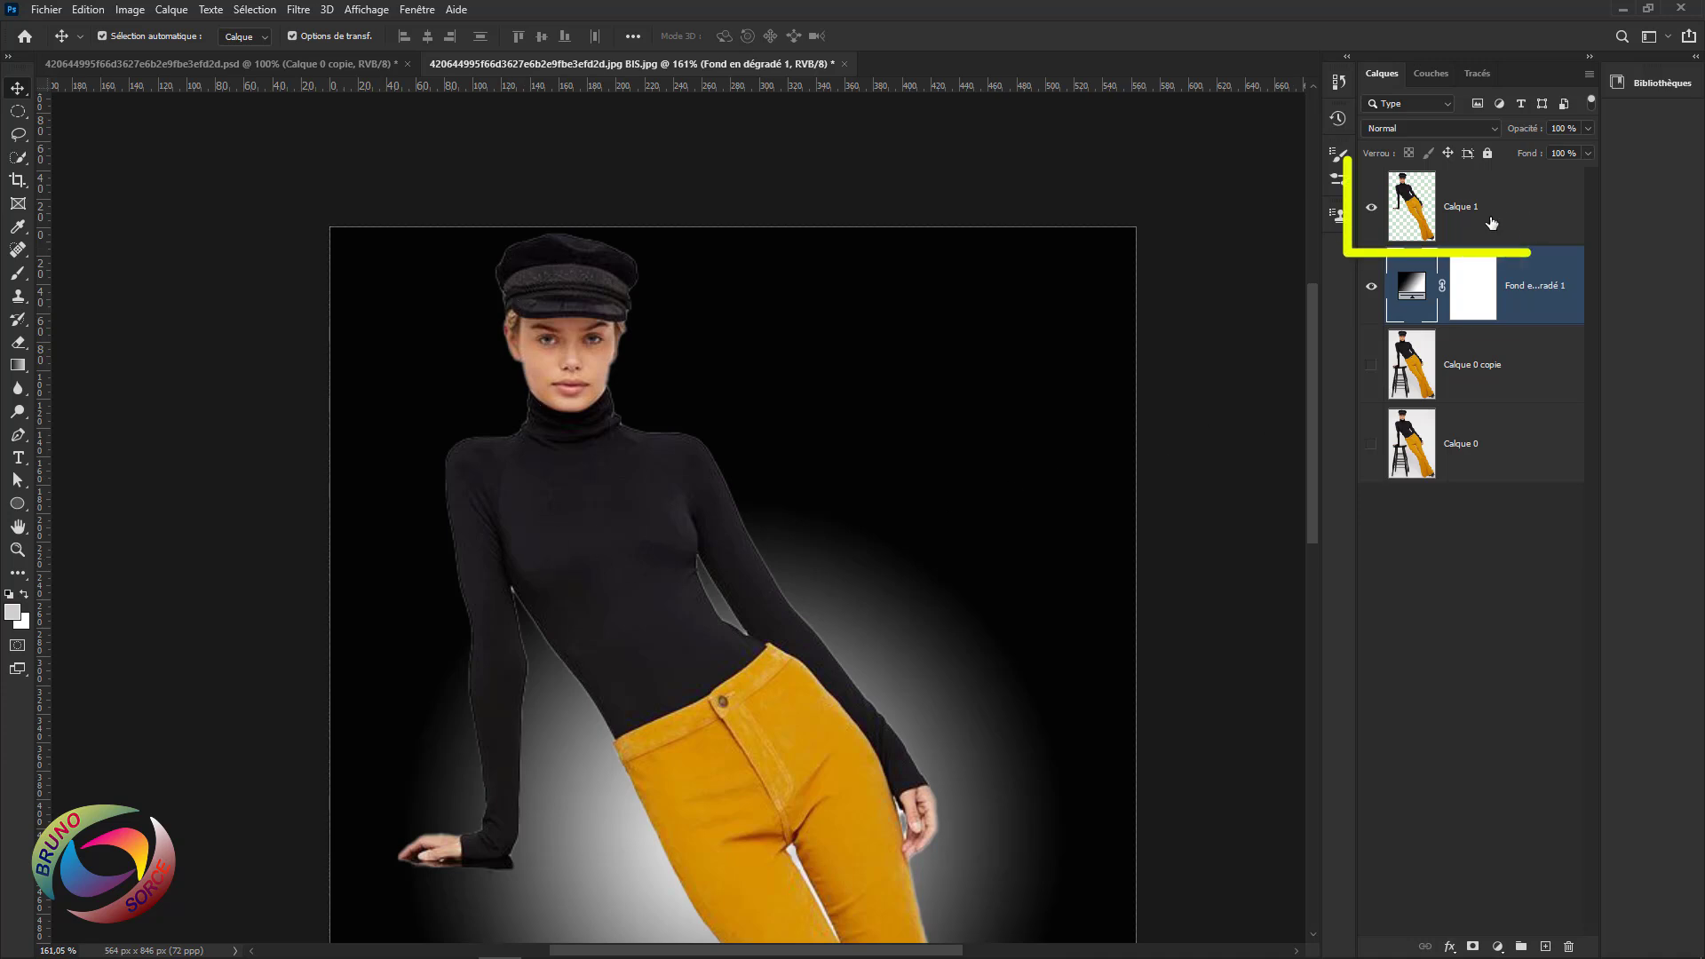
# Remove the fringes around the cut-out woman on Calque 1 with a width of 1 pixel.
pyautogui.click(1500, 221)
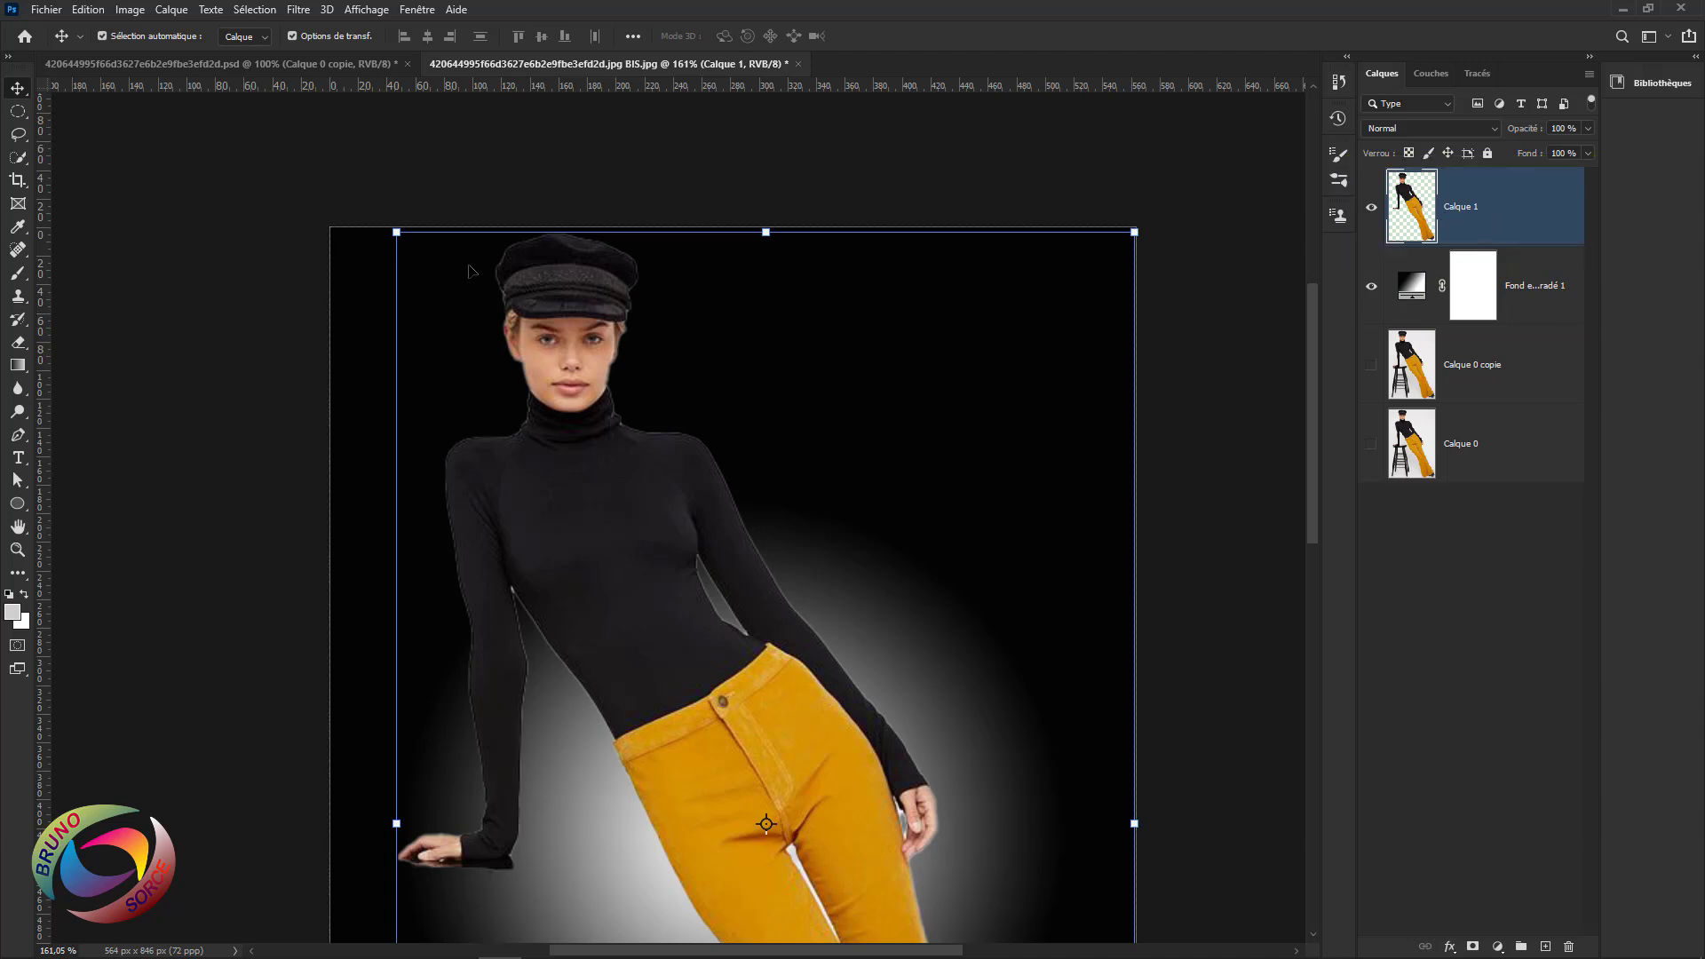
pyautogui.click(166, 12)
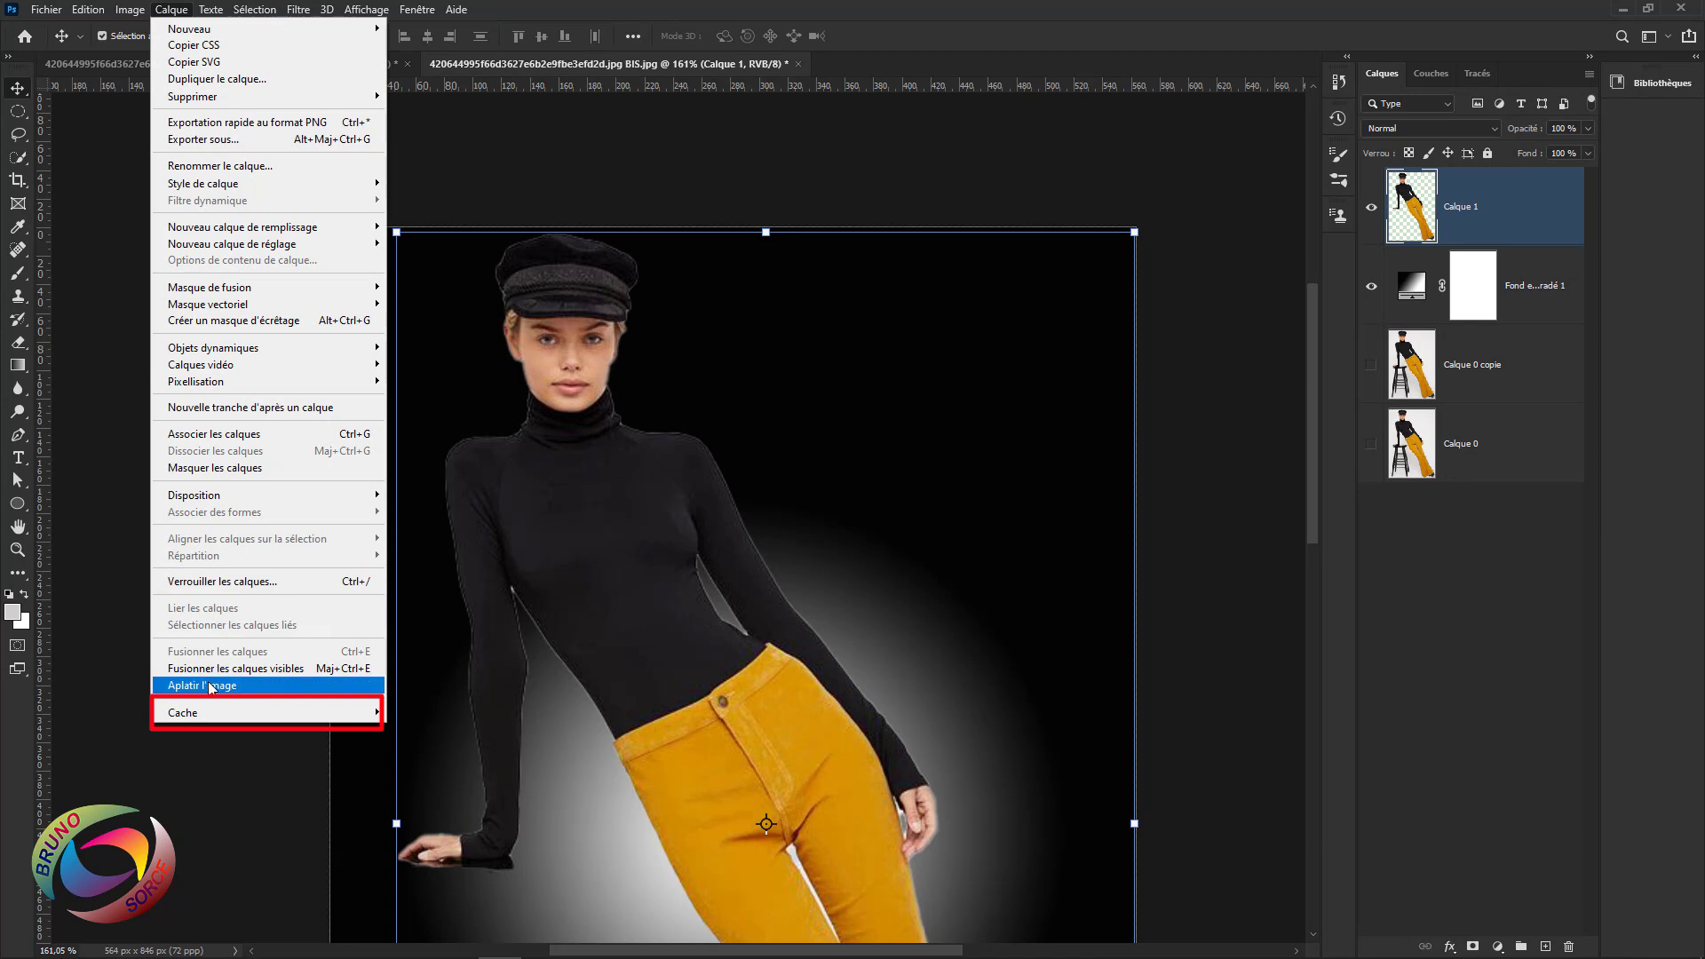
pyautogui.moveTo(195, 712)
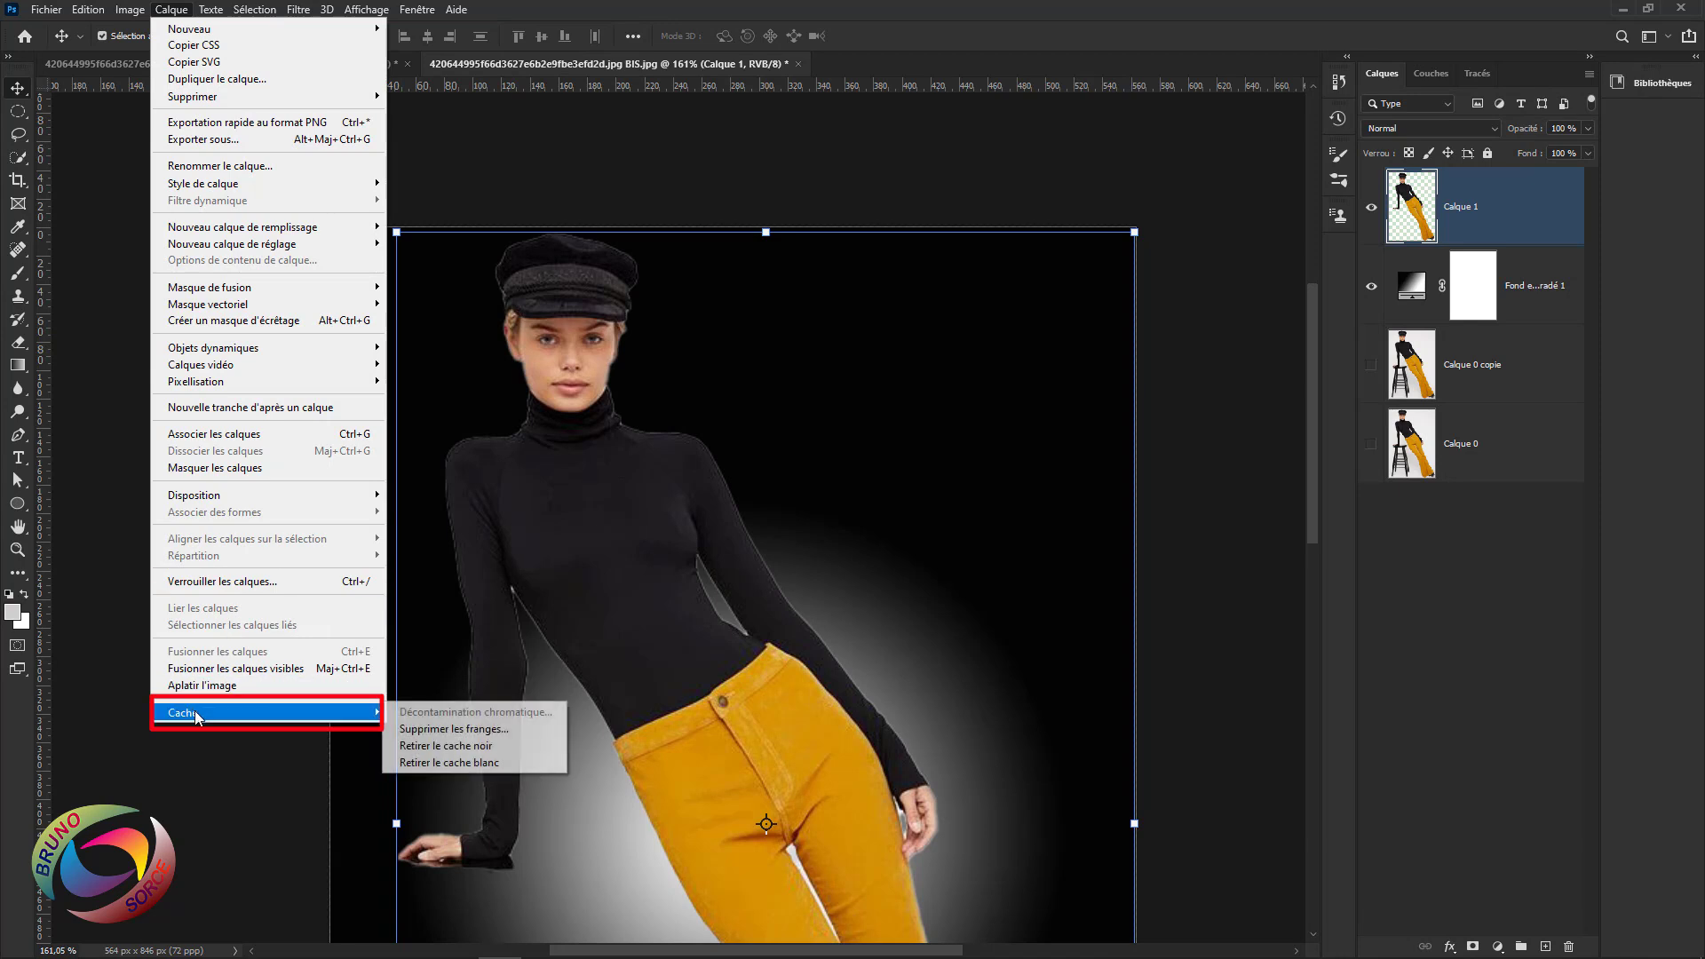
pyautogui.click(428, 734)
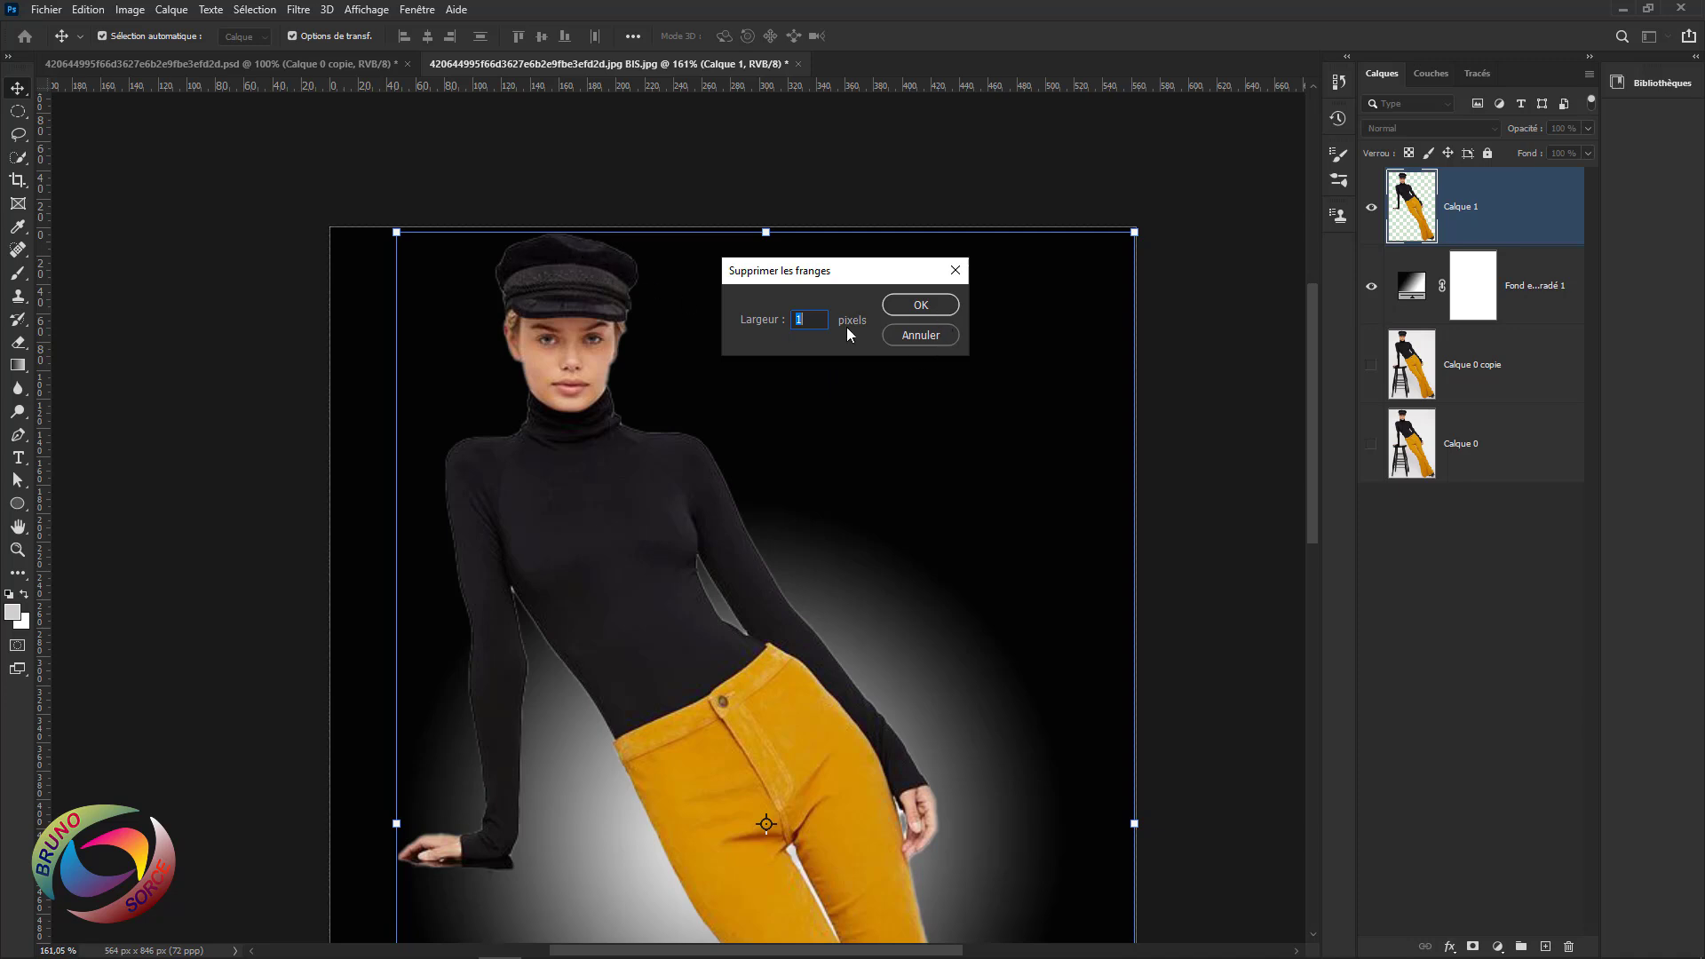
pyautogui.click(926, 304)
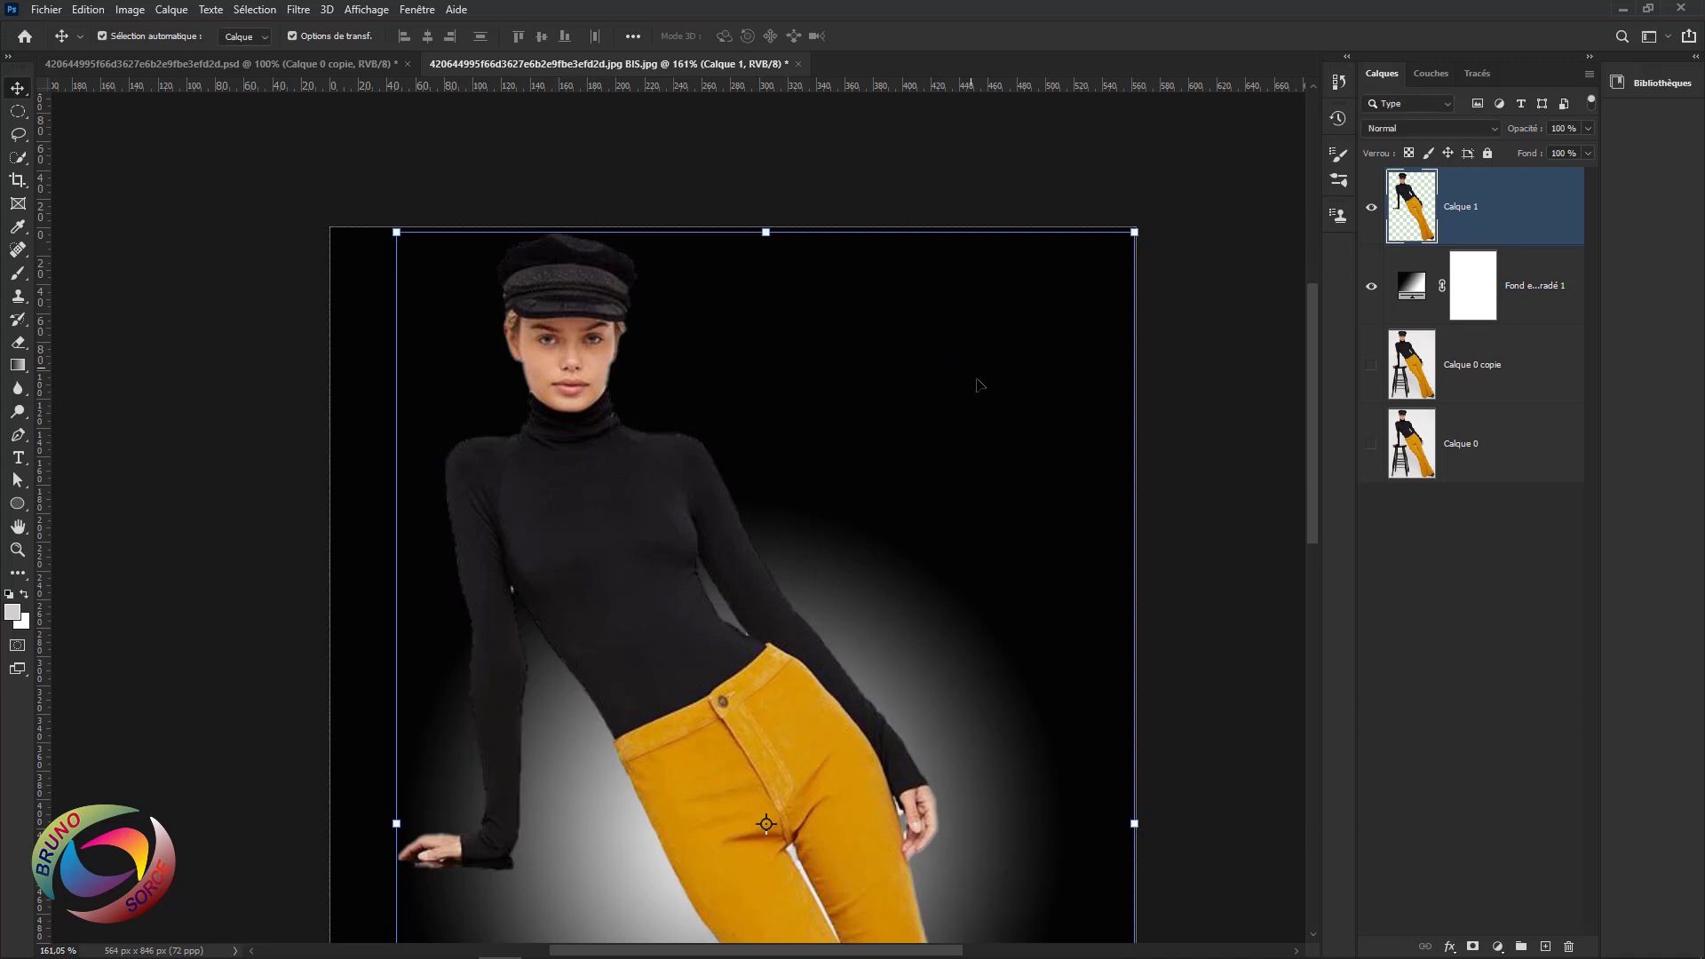
# Set the scale of the radial gradient fill layer to 164%.
pyautogui.hotkey('ctrl', '1')
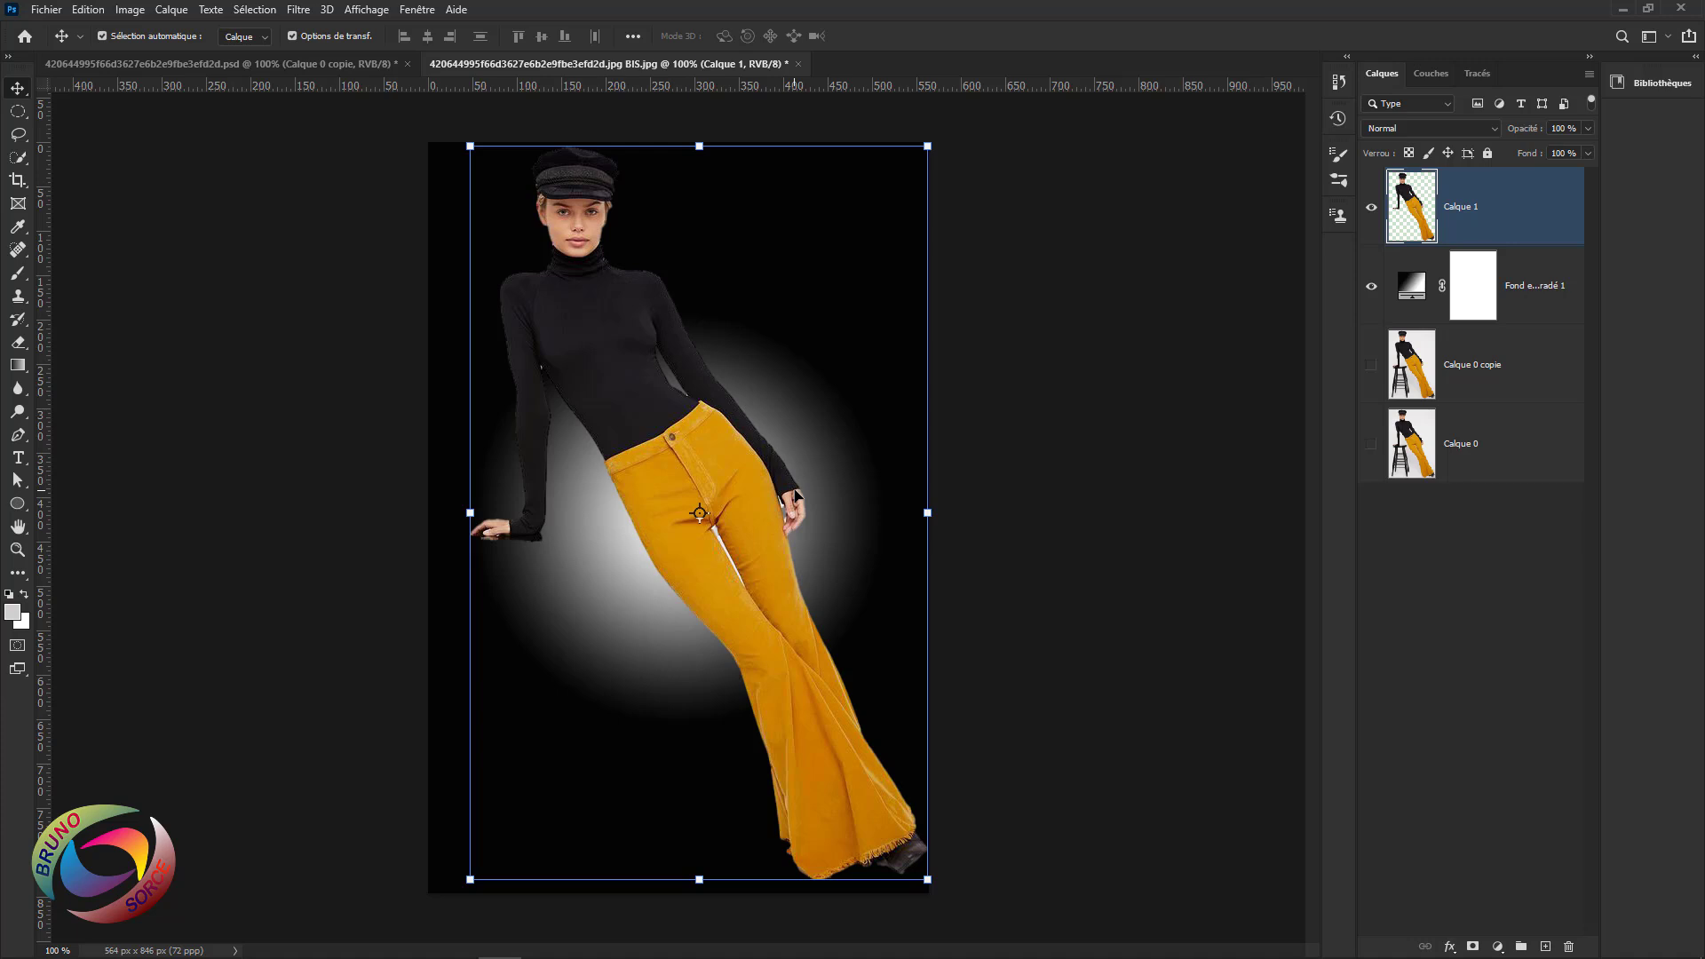
pyautogui.click(1413, 286)
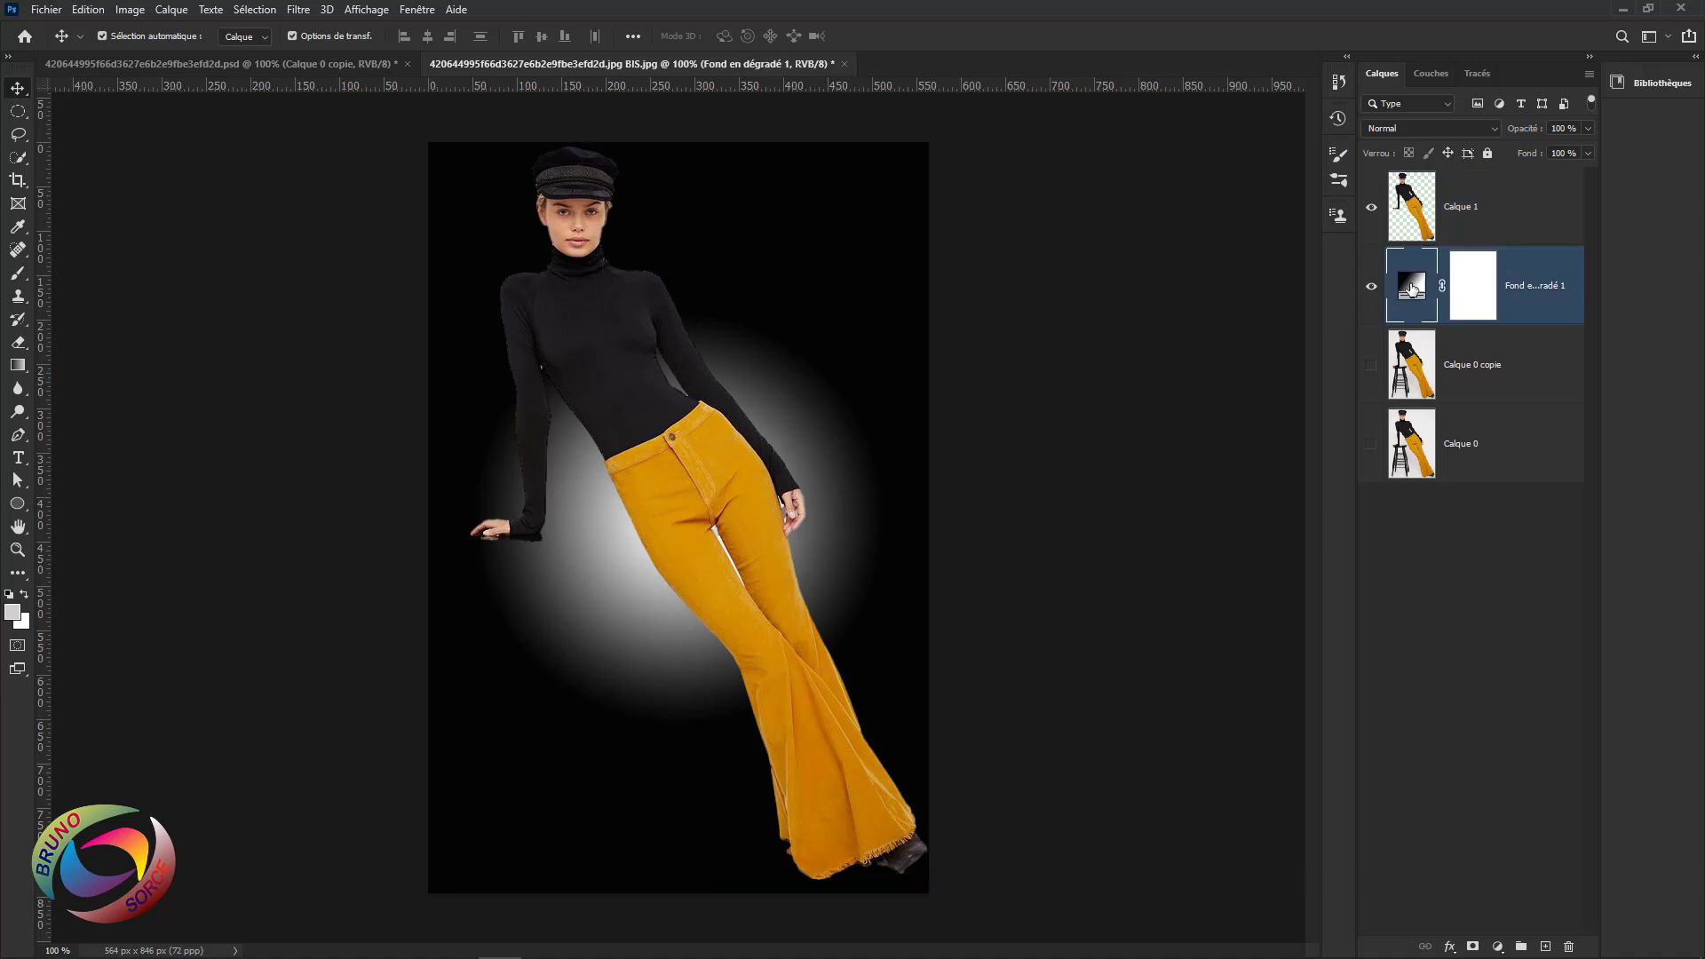
pyautogui.doubleClick(1413, 287)
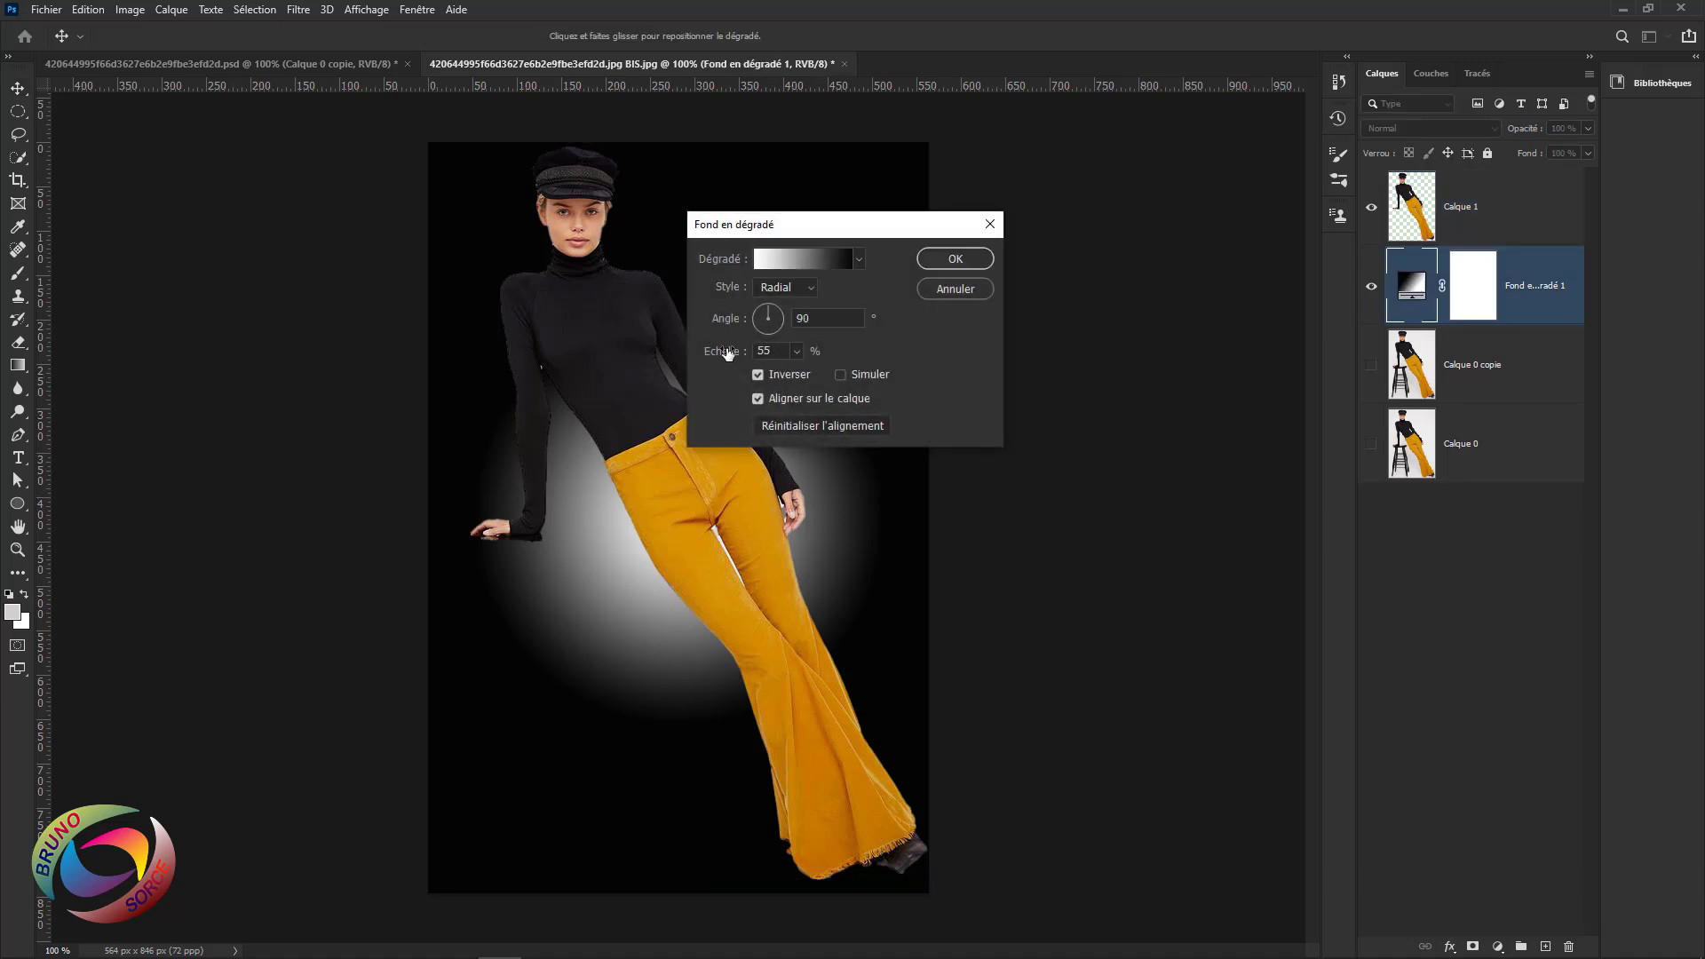
pyautogui.moveTo(728, 353); pyautogui.dragTo(815, 360)
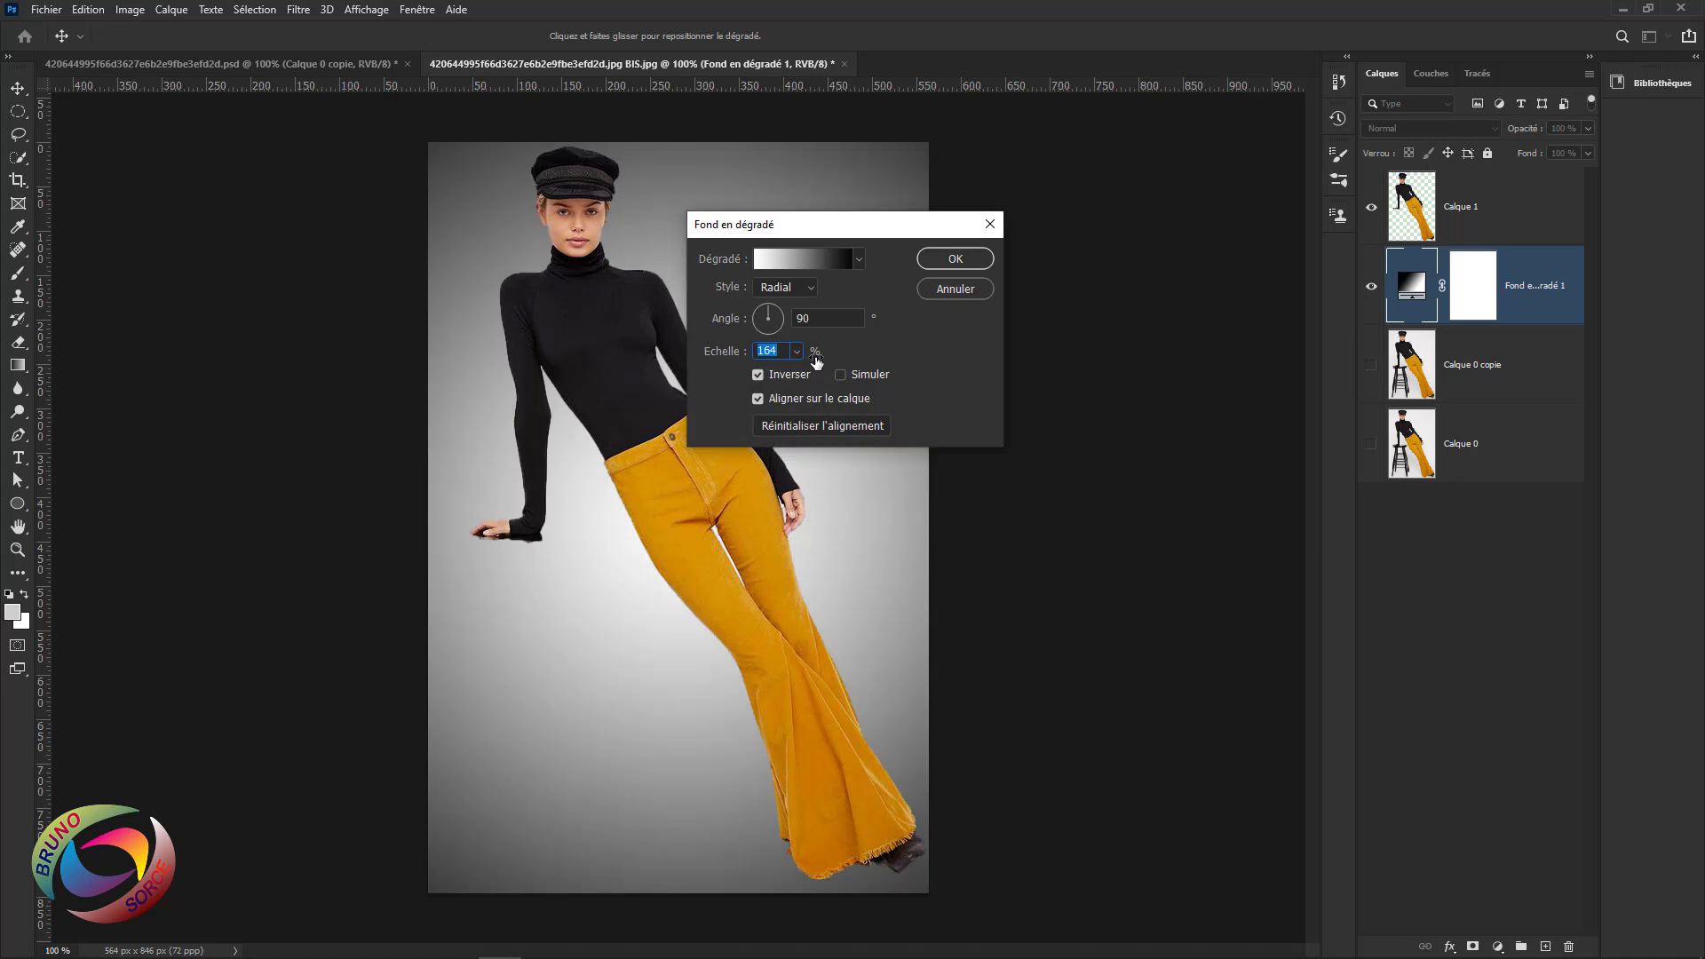
pyautogui.click(955, 258)
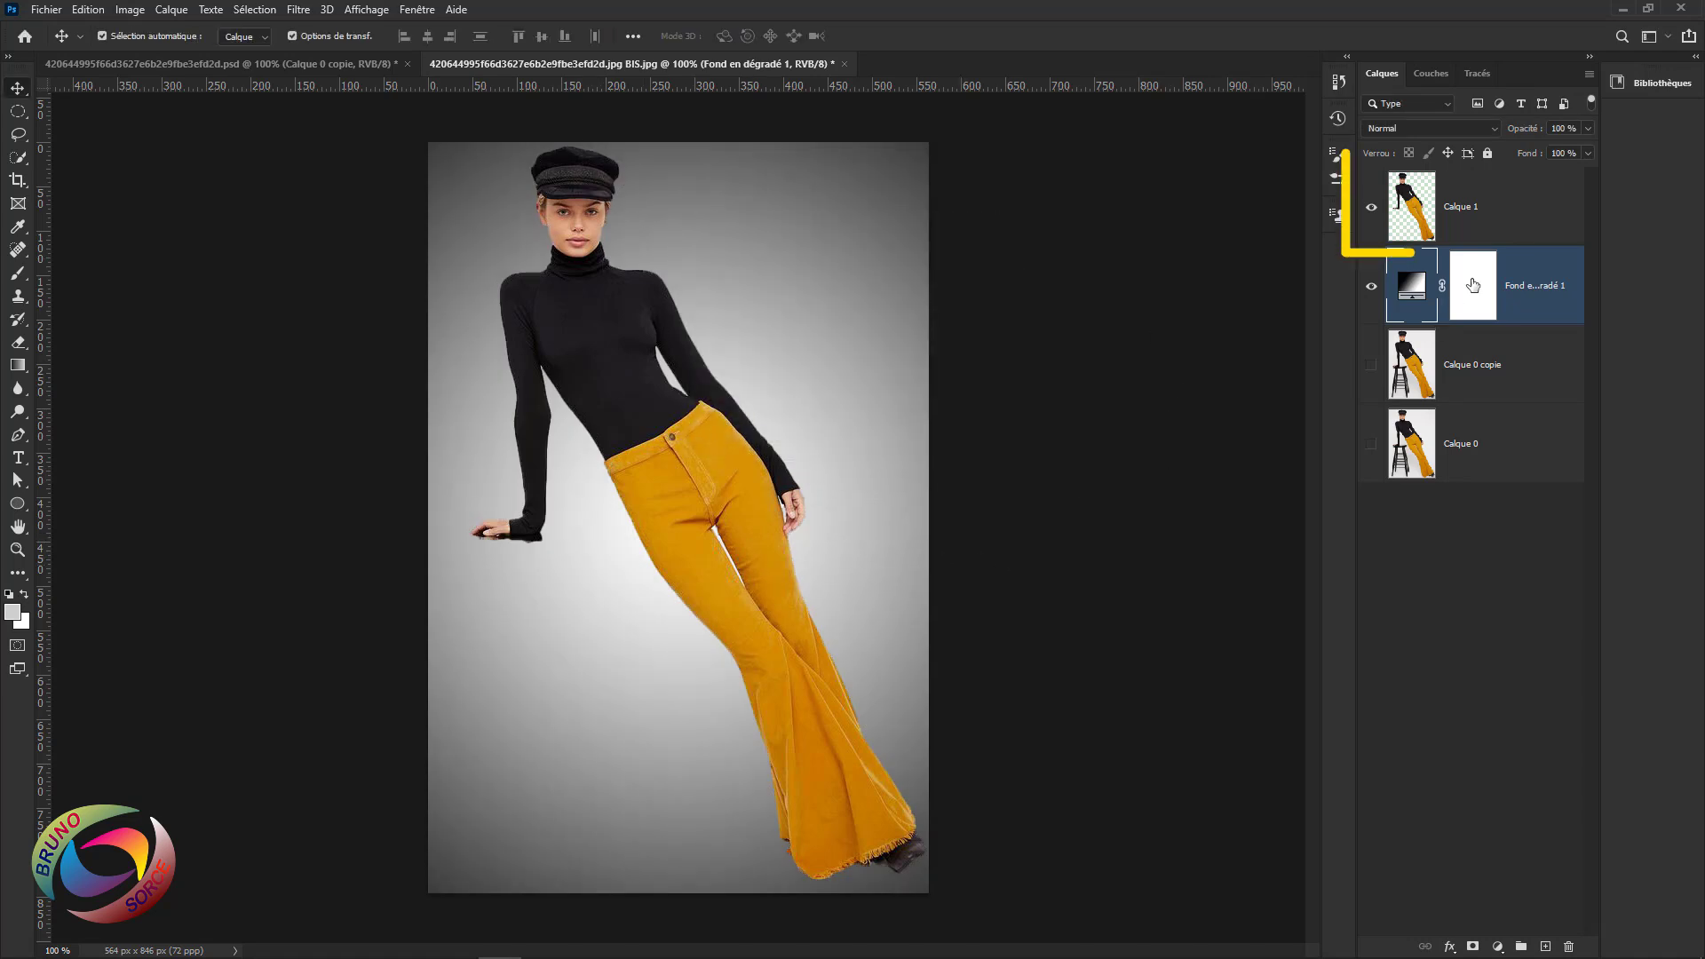
# Erase the dark stool remnant beneath the woman's supporting hand on Calque 1 with a 26 px eraser at 100% hardness.
pyautogui.click(1499, 216)
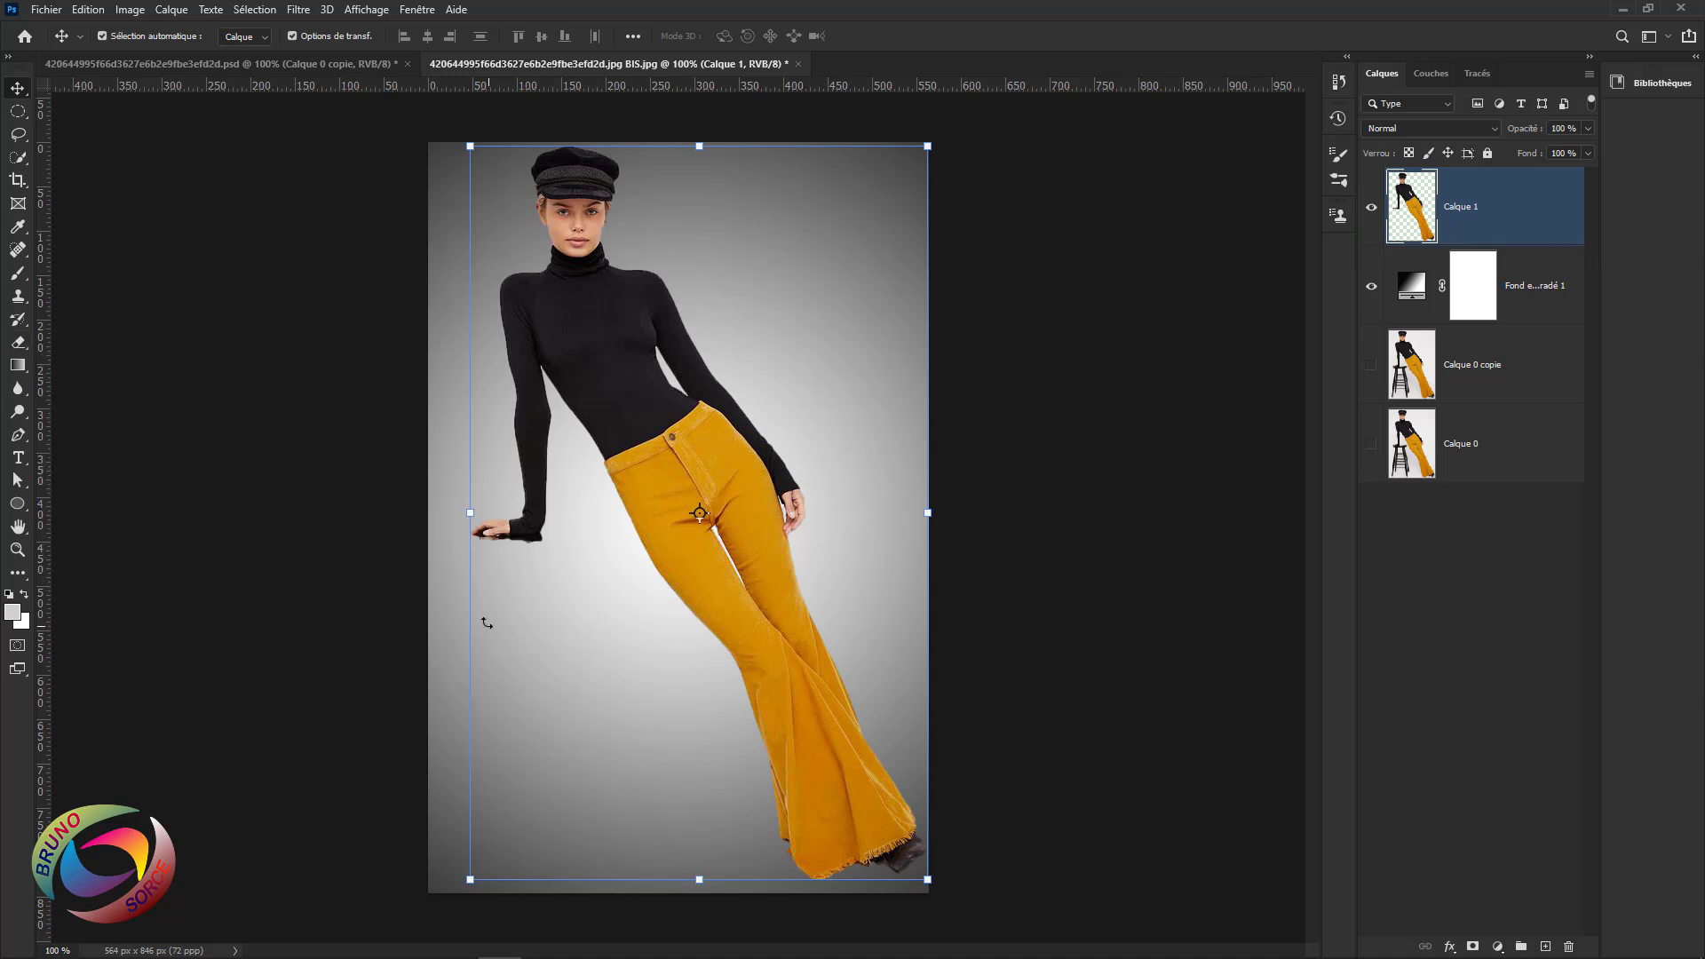
pyautogui.rightClick(20, 344)
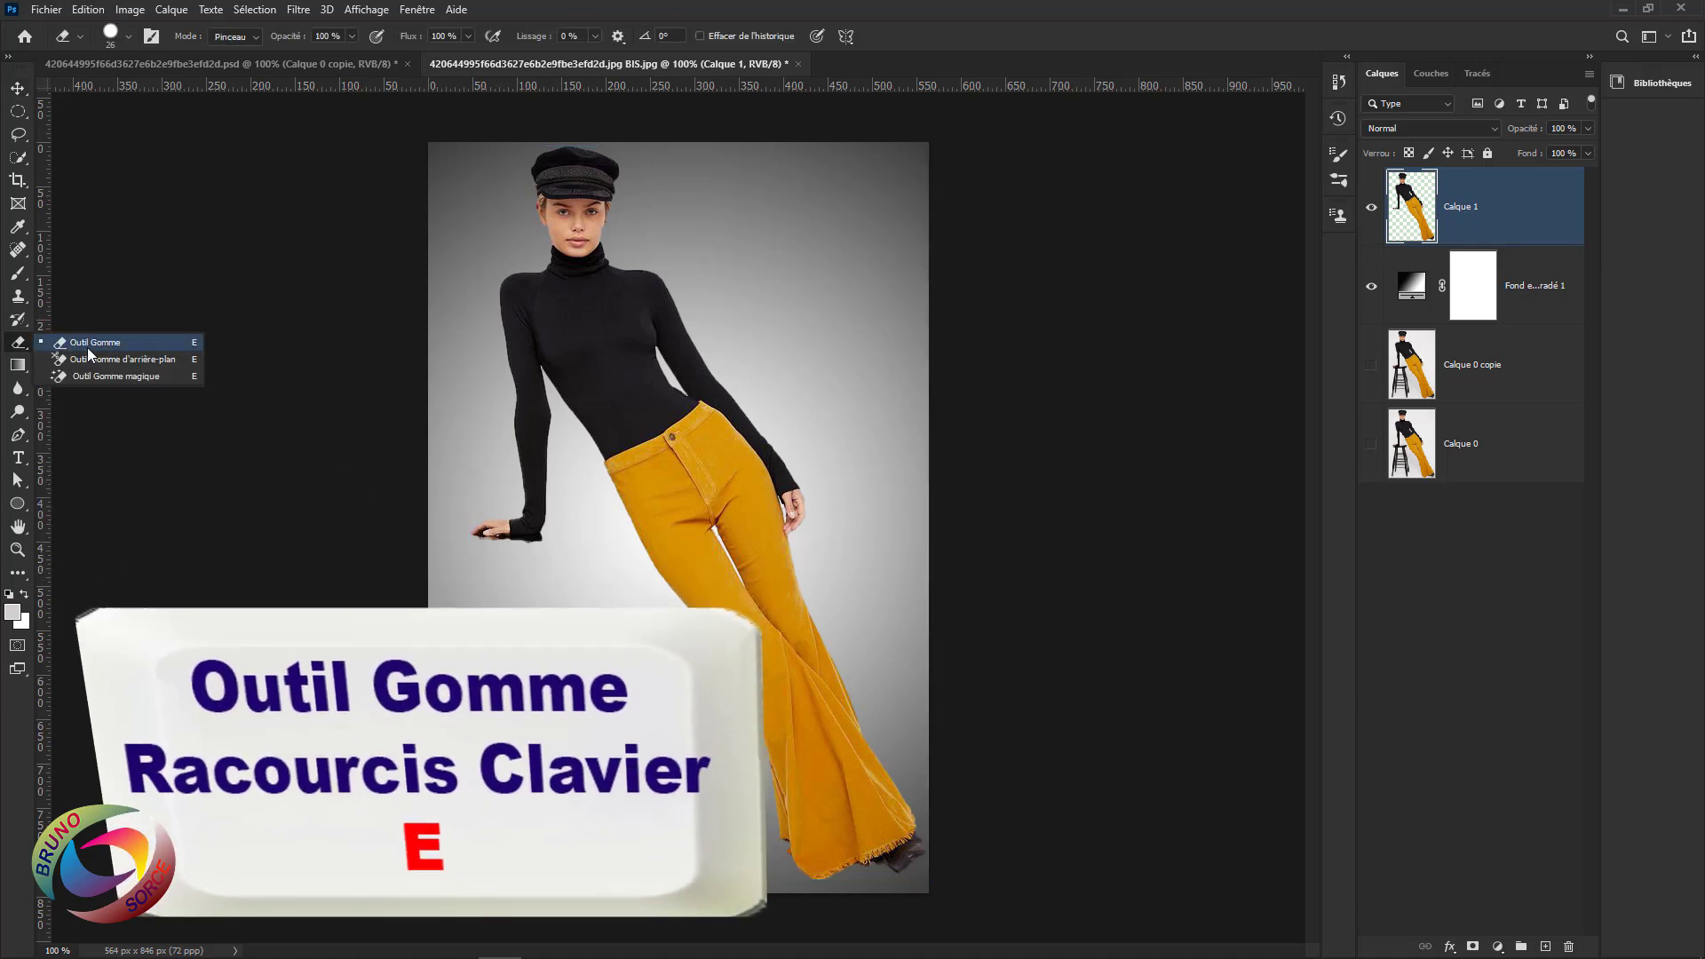
pyautogui.click(86, 346)
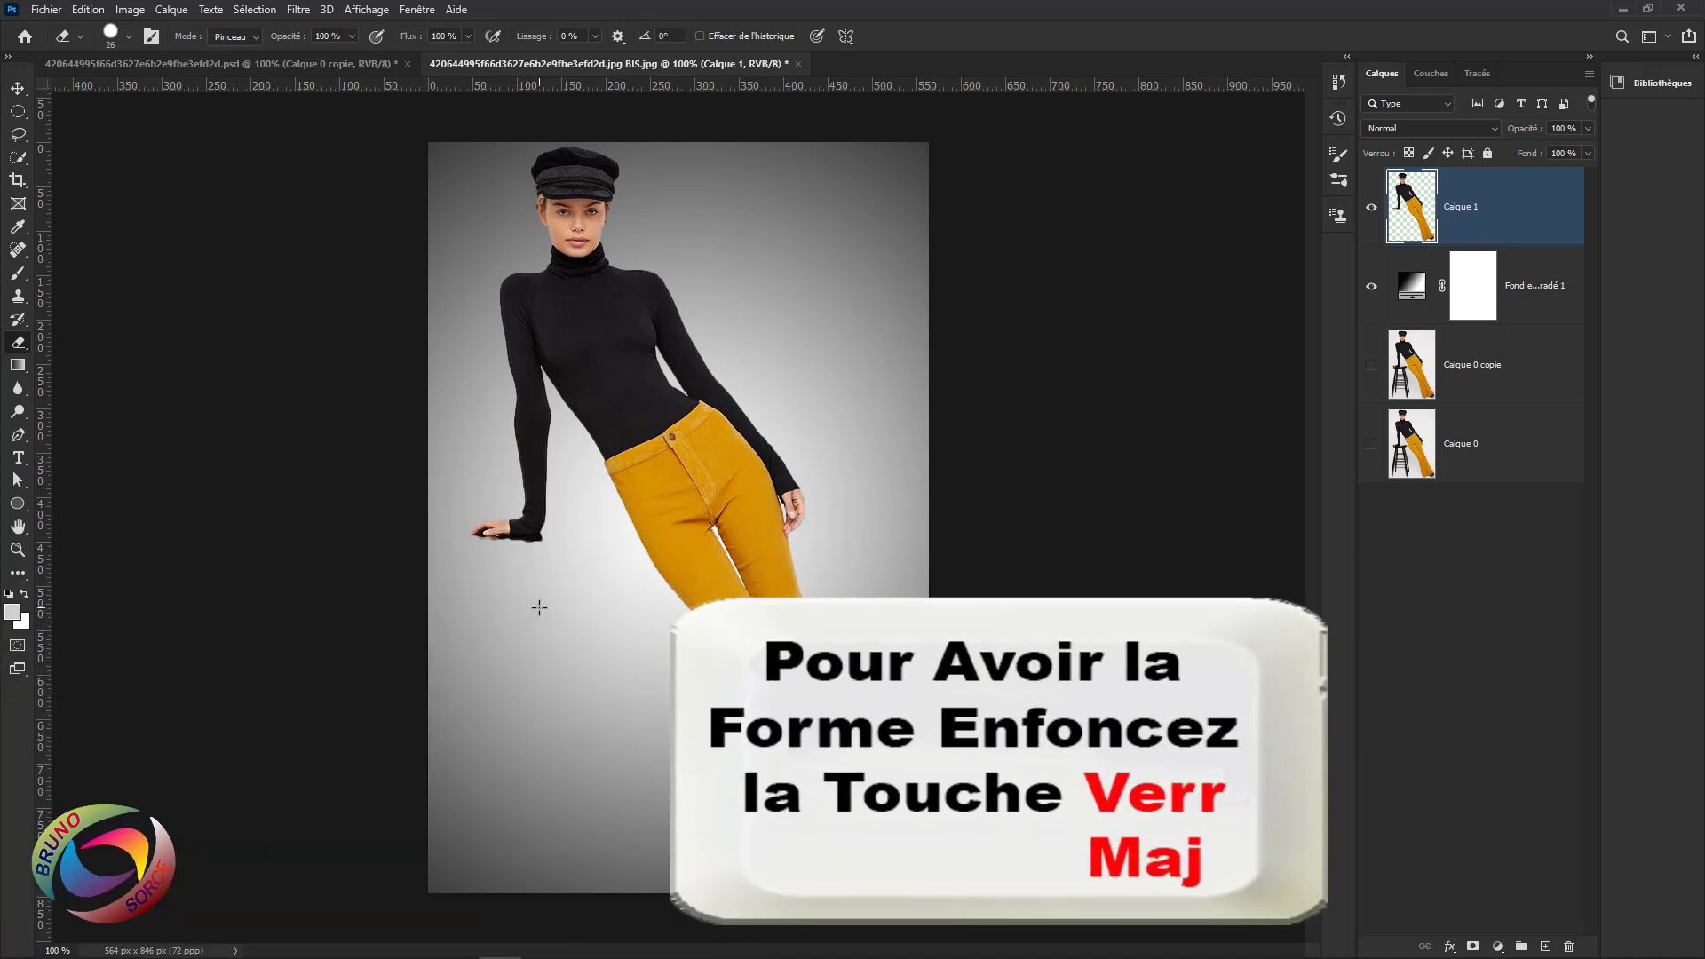
pyautogui.scroll(3, 555, 589)
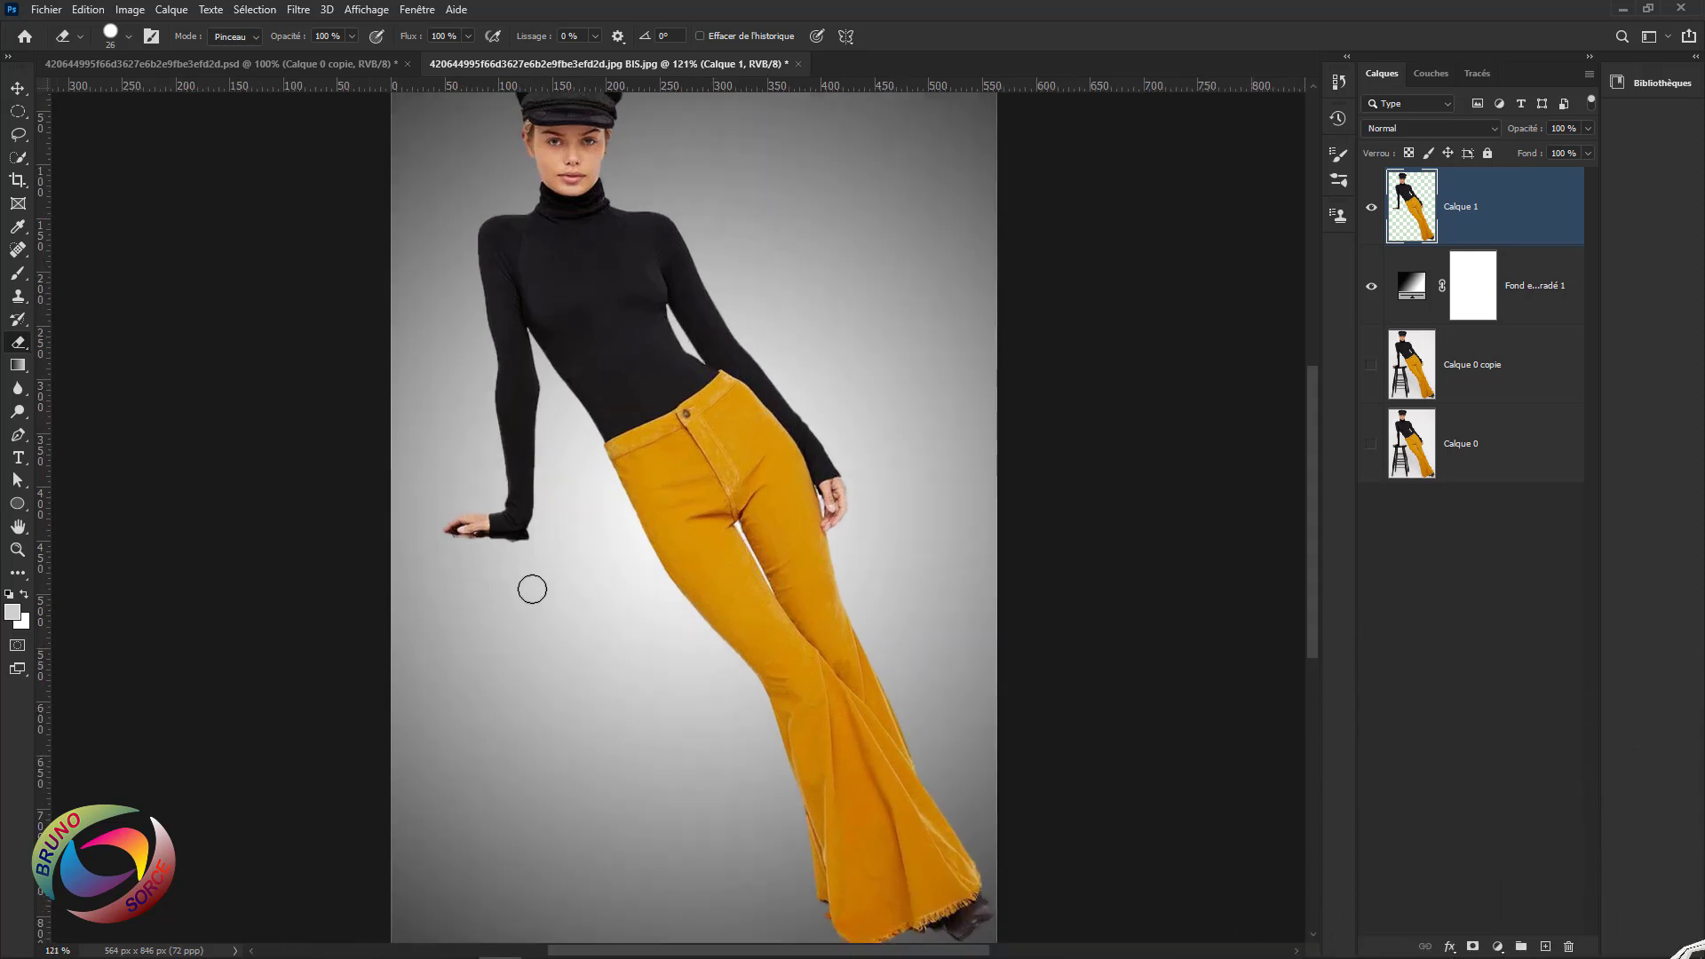
pyautogui.rightClick(545, 544)
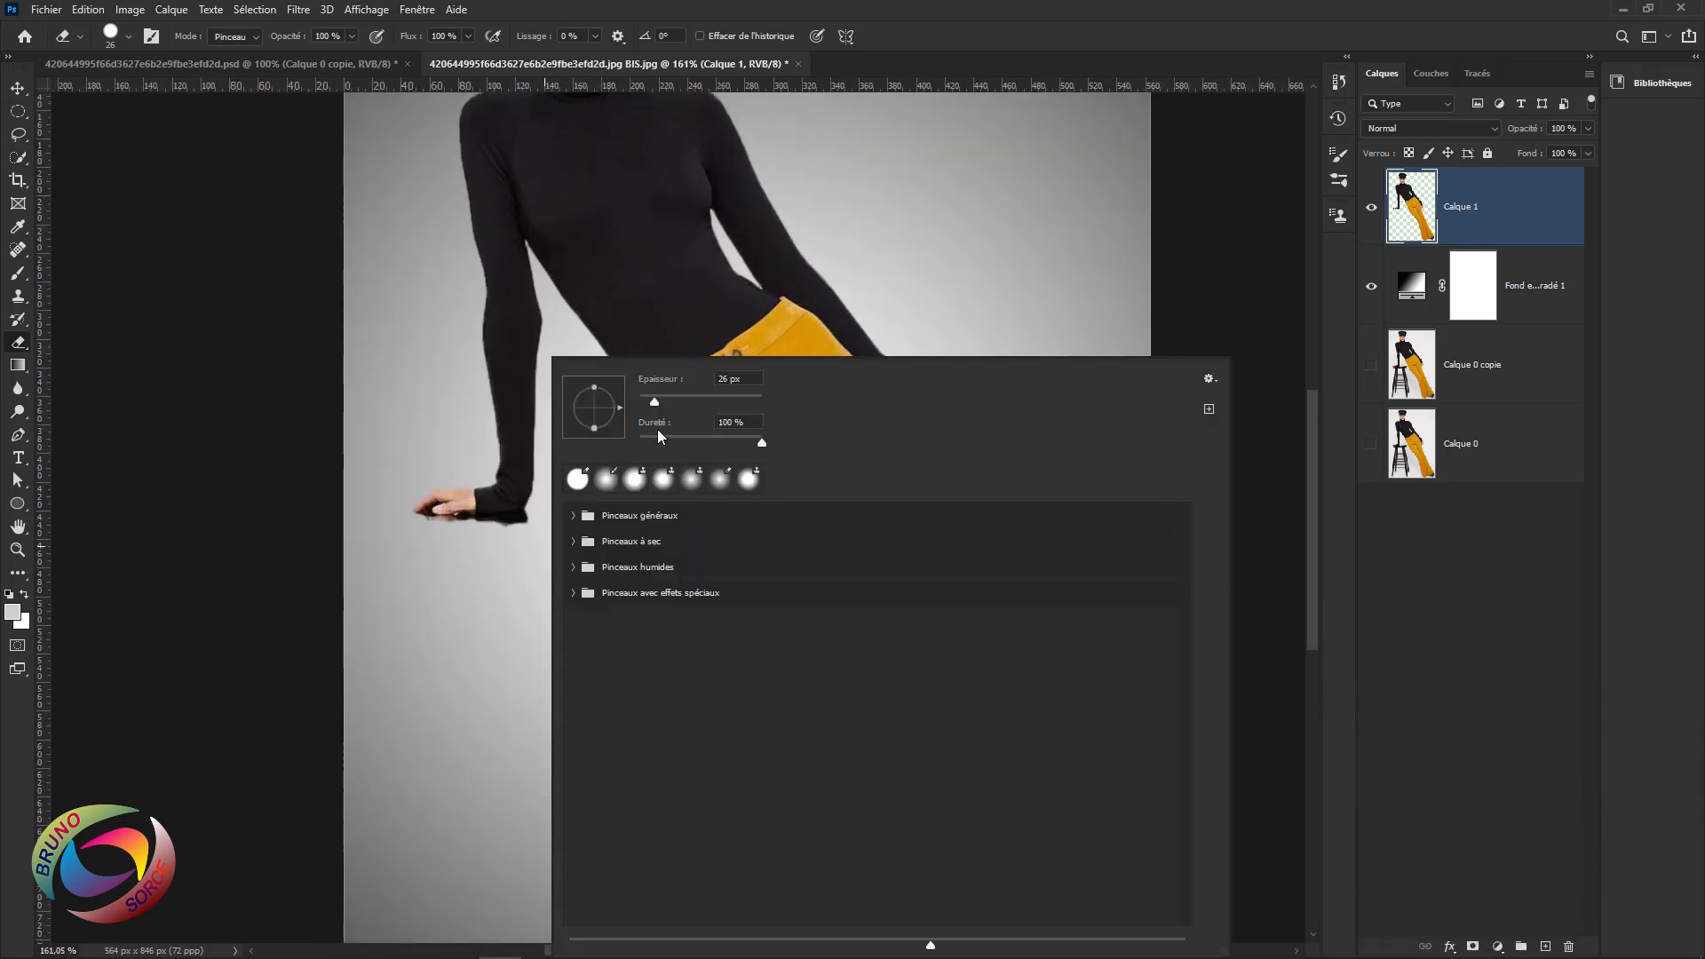
pyautogui.click(494, 579)
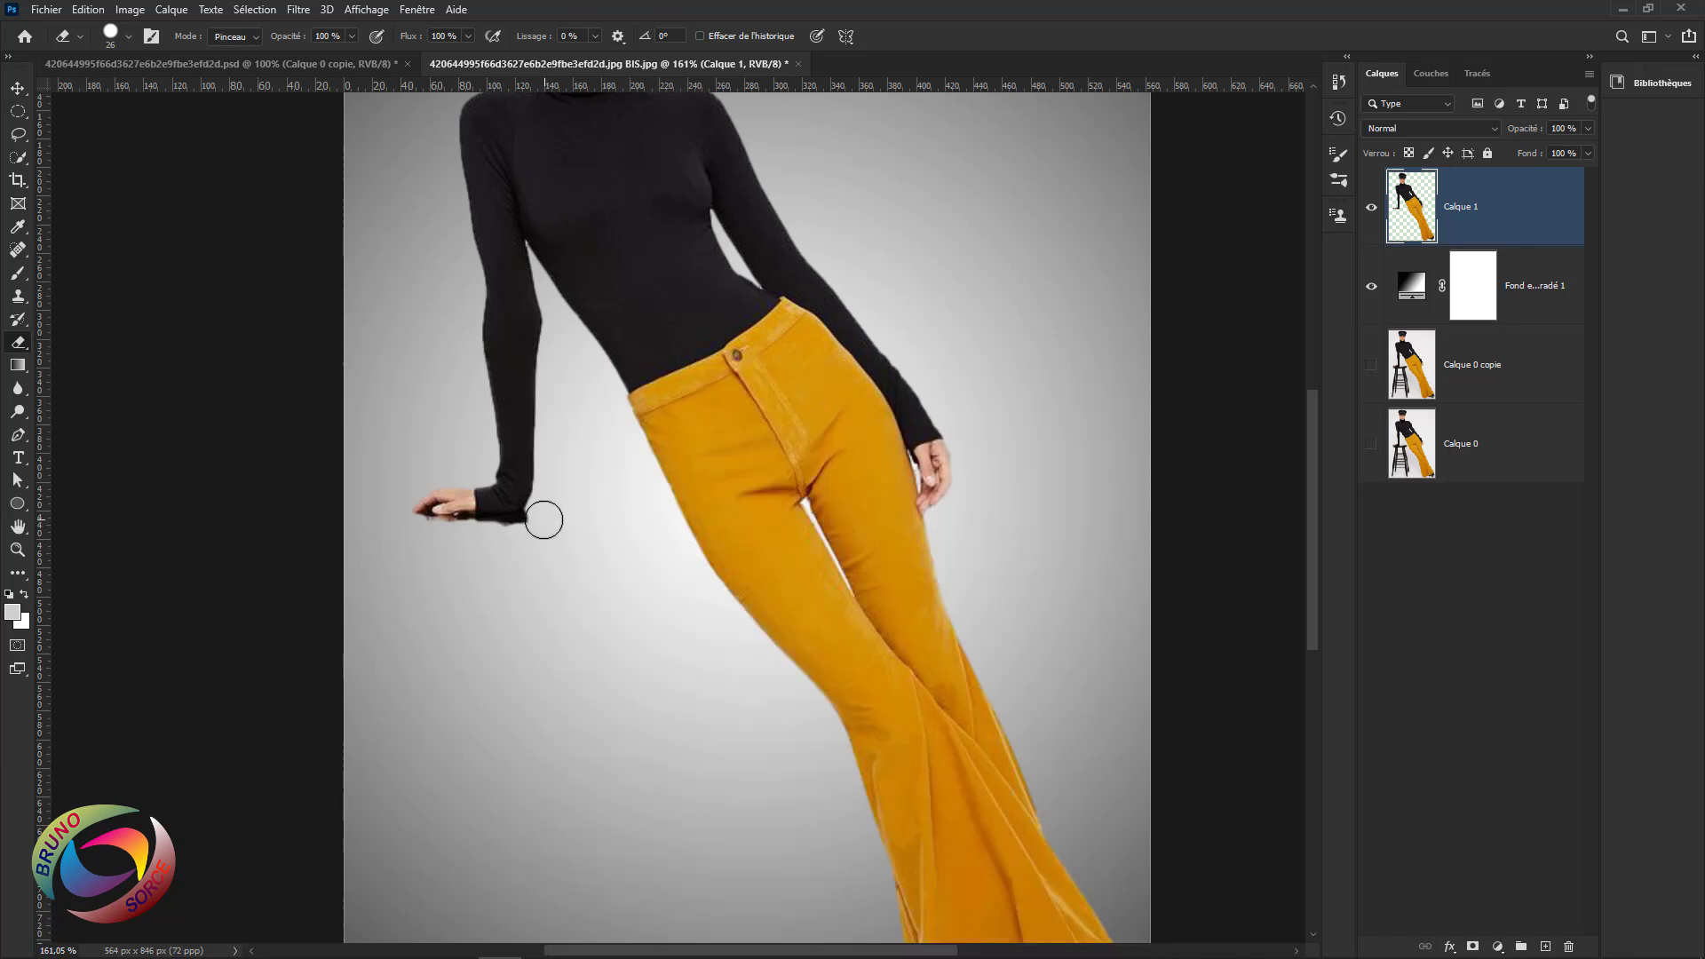
pyautogui.moveTo(519, 534); pyautogui.dragTo(439, 539)
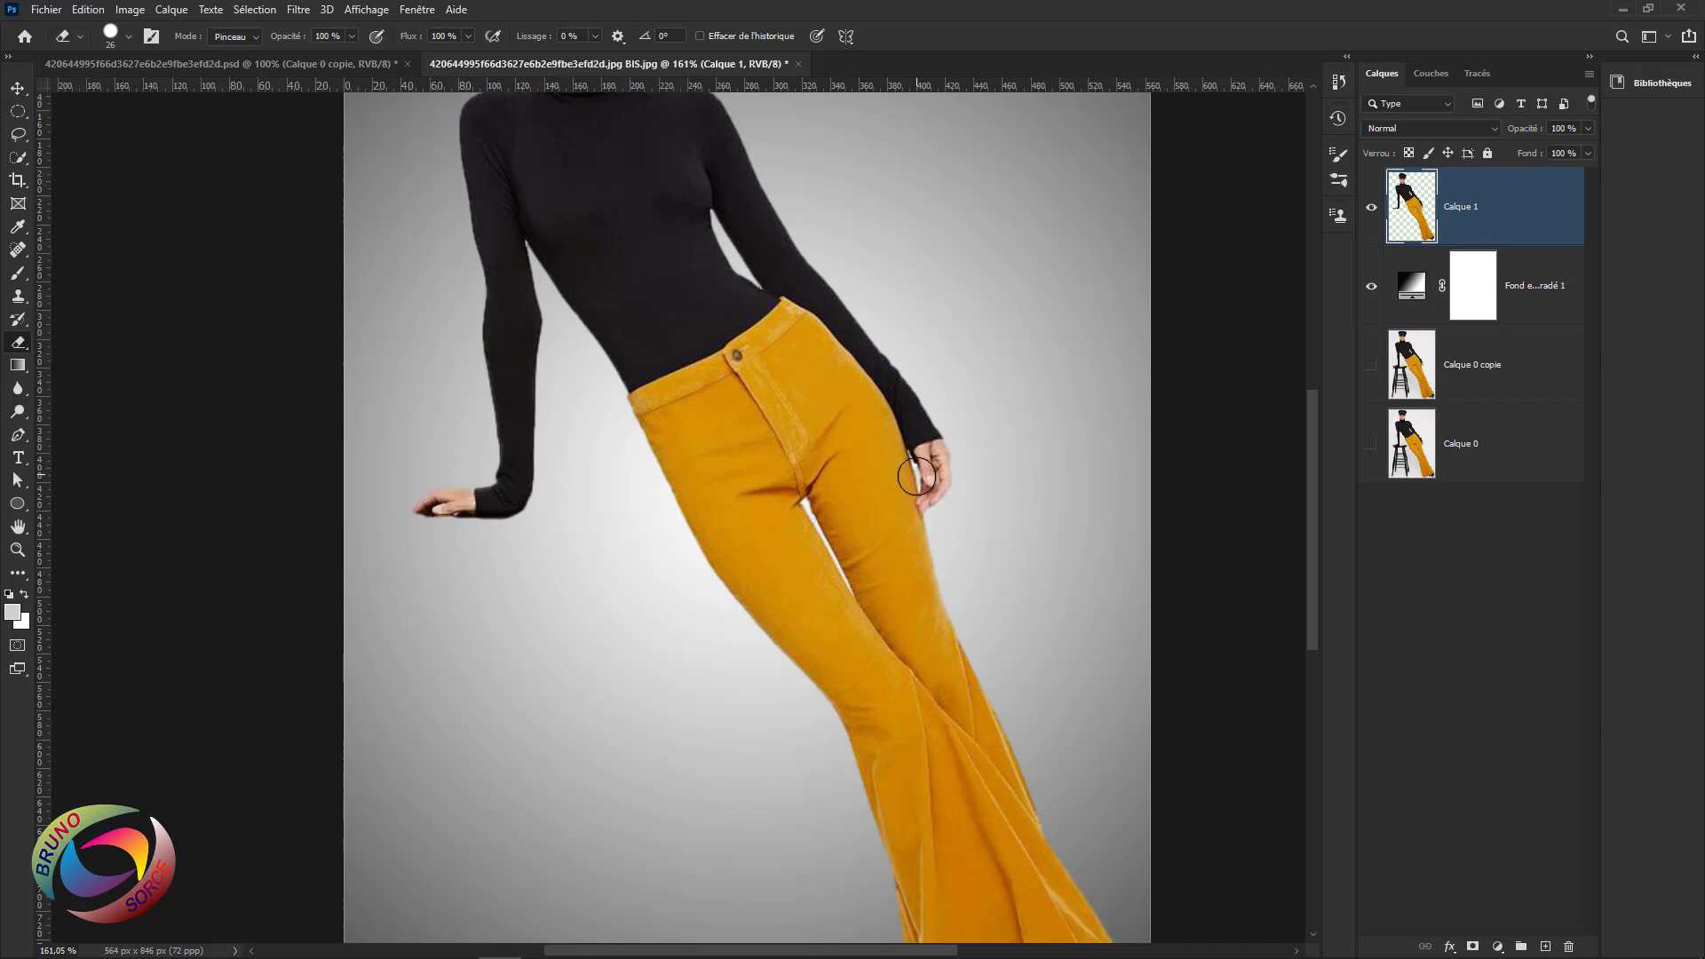
# Delete the white remnants between the woman's legs and beside her hip-side hand using Polygonal Lasso selections.
pyautogui.click(18, 134)
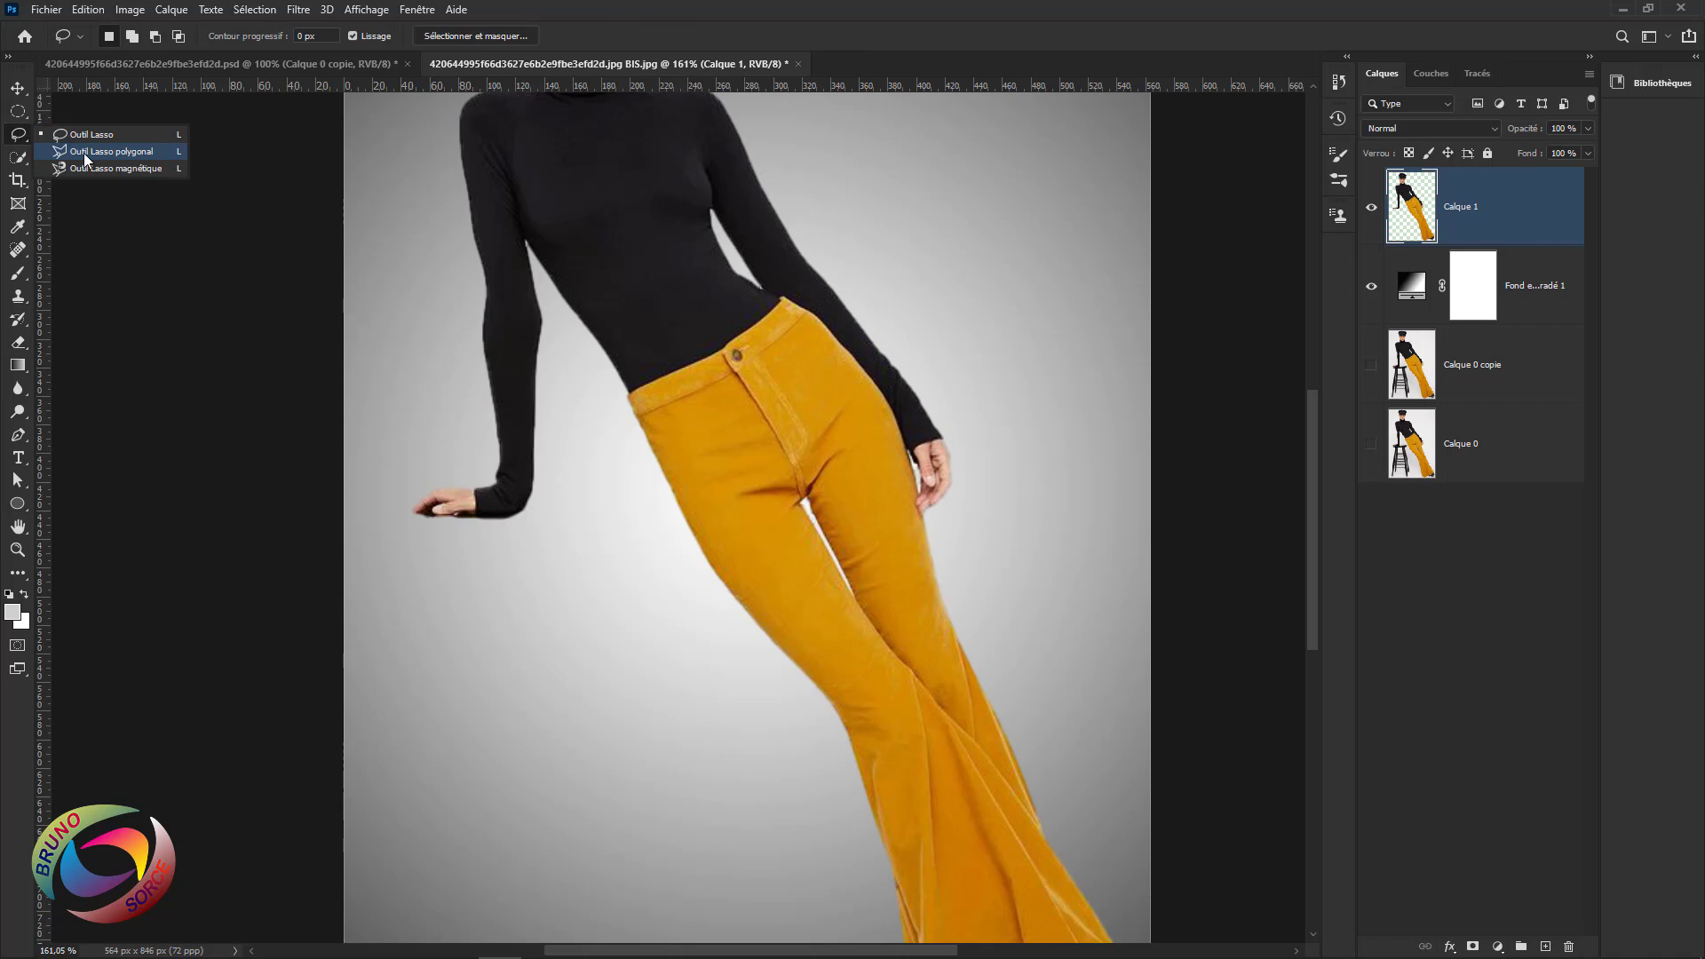
pyautogui.click(84, 153)
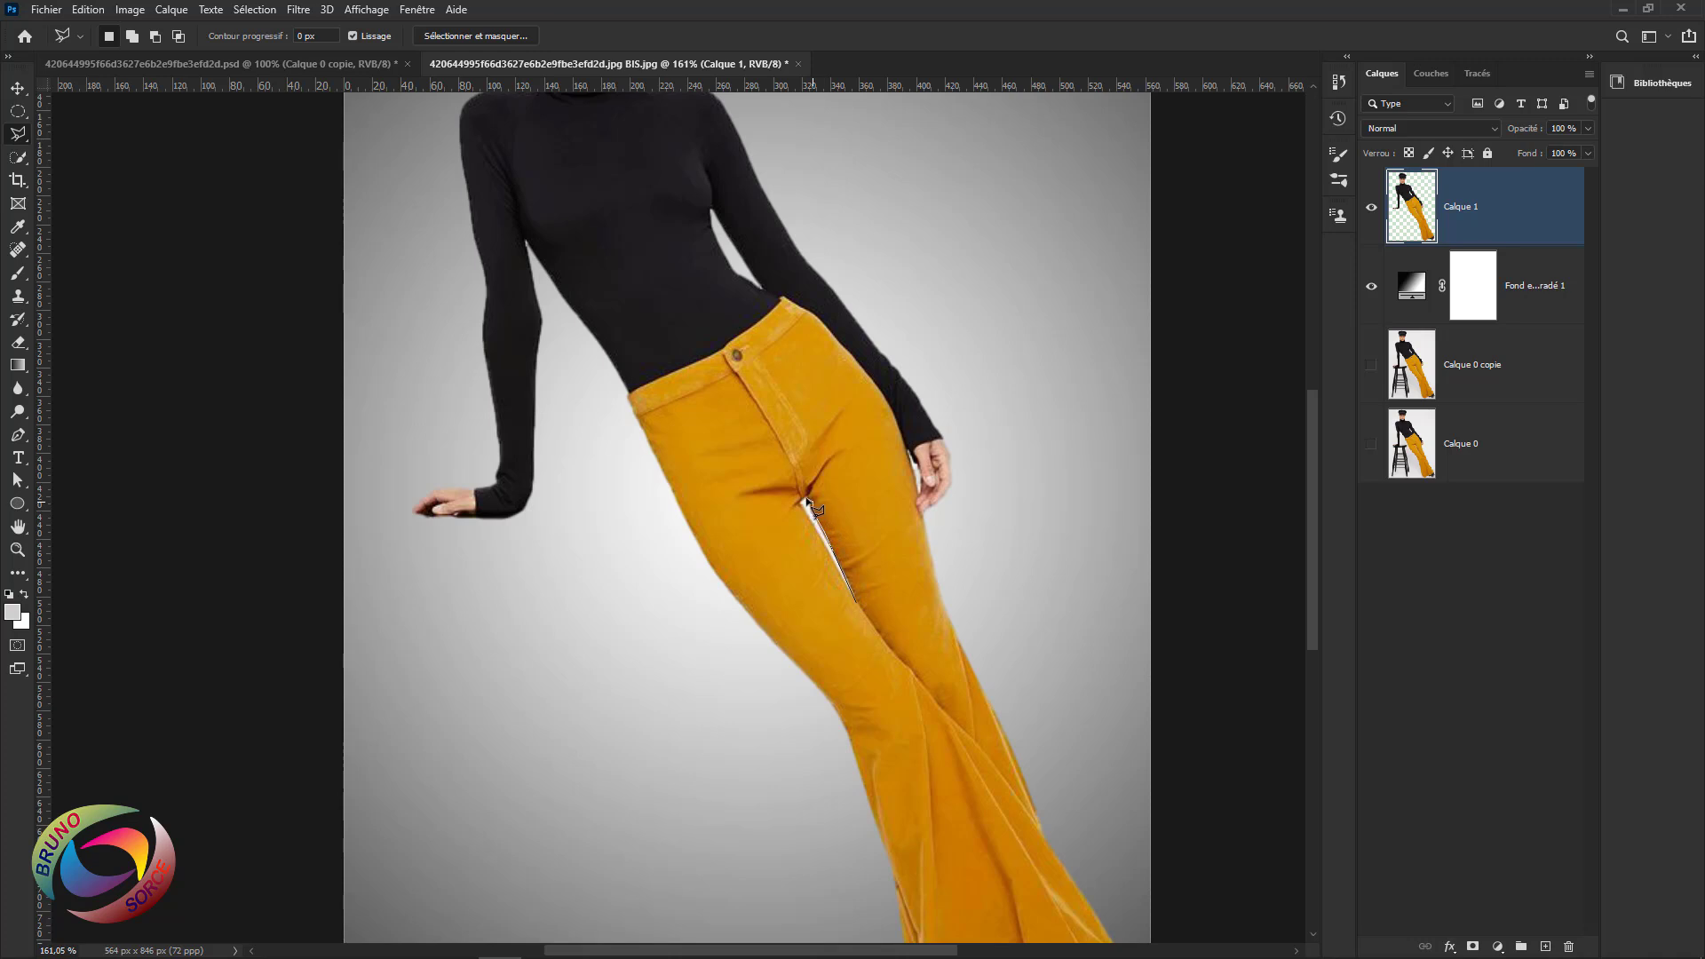
pyautogui.click(855, 604)
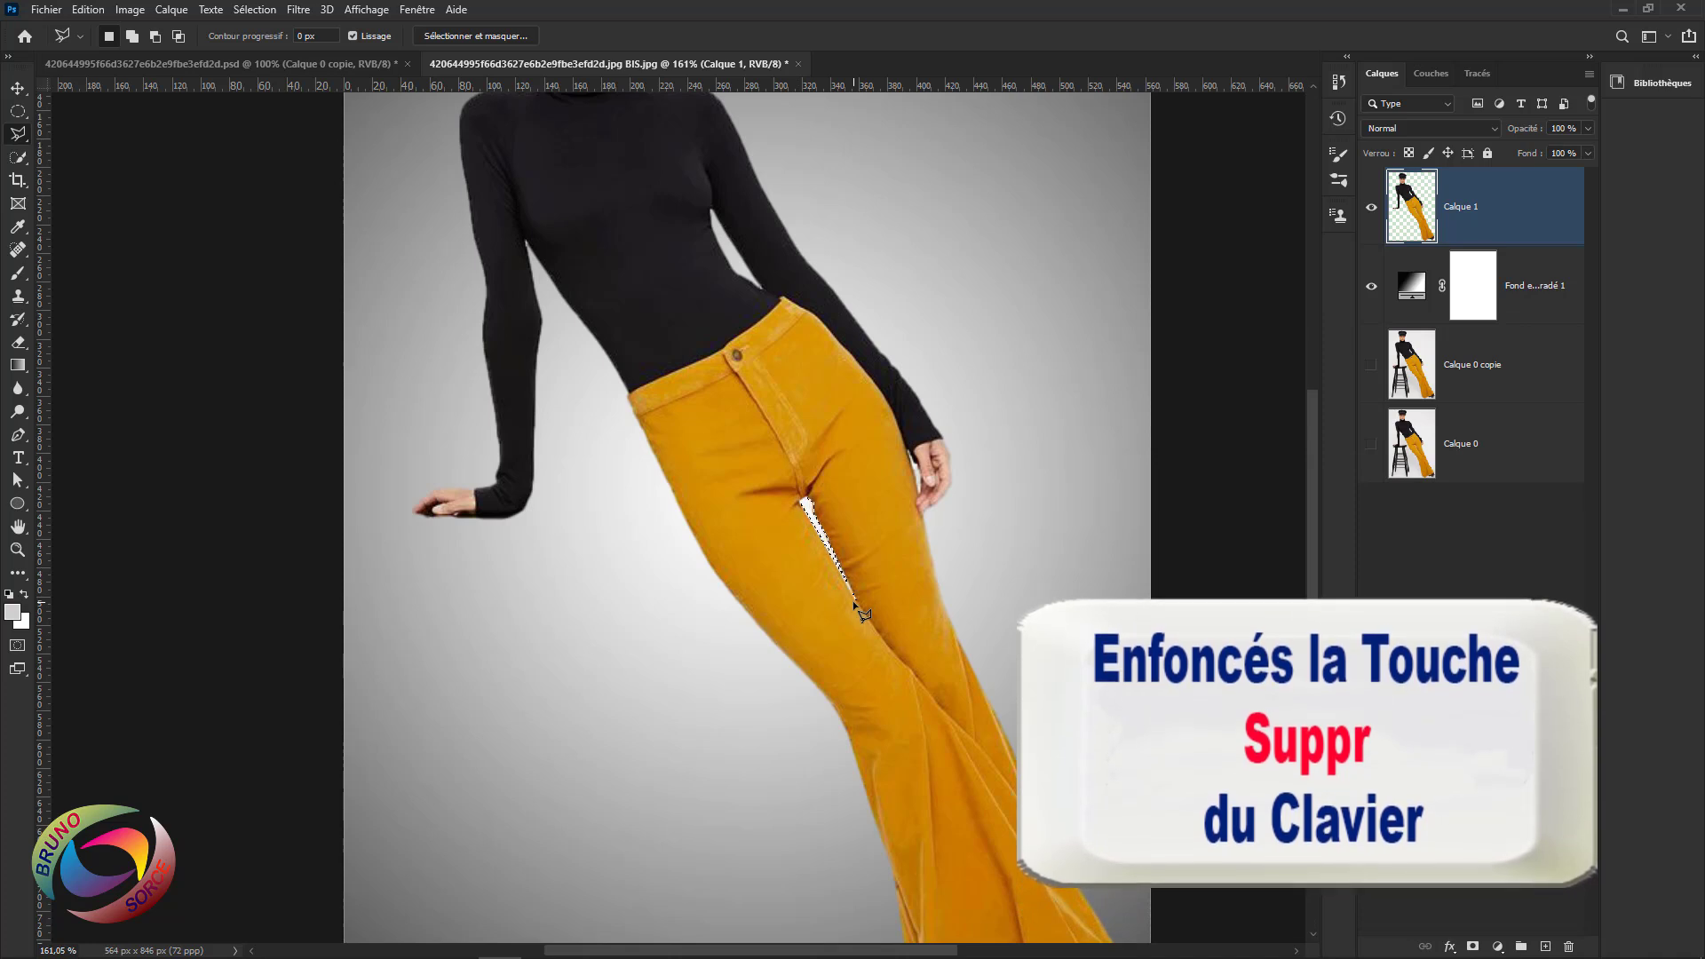
pyautogui.hotkey('ctrl', 'd')
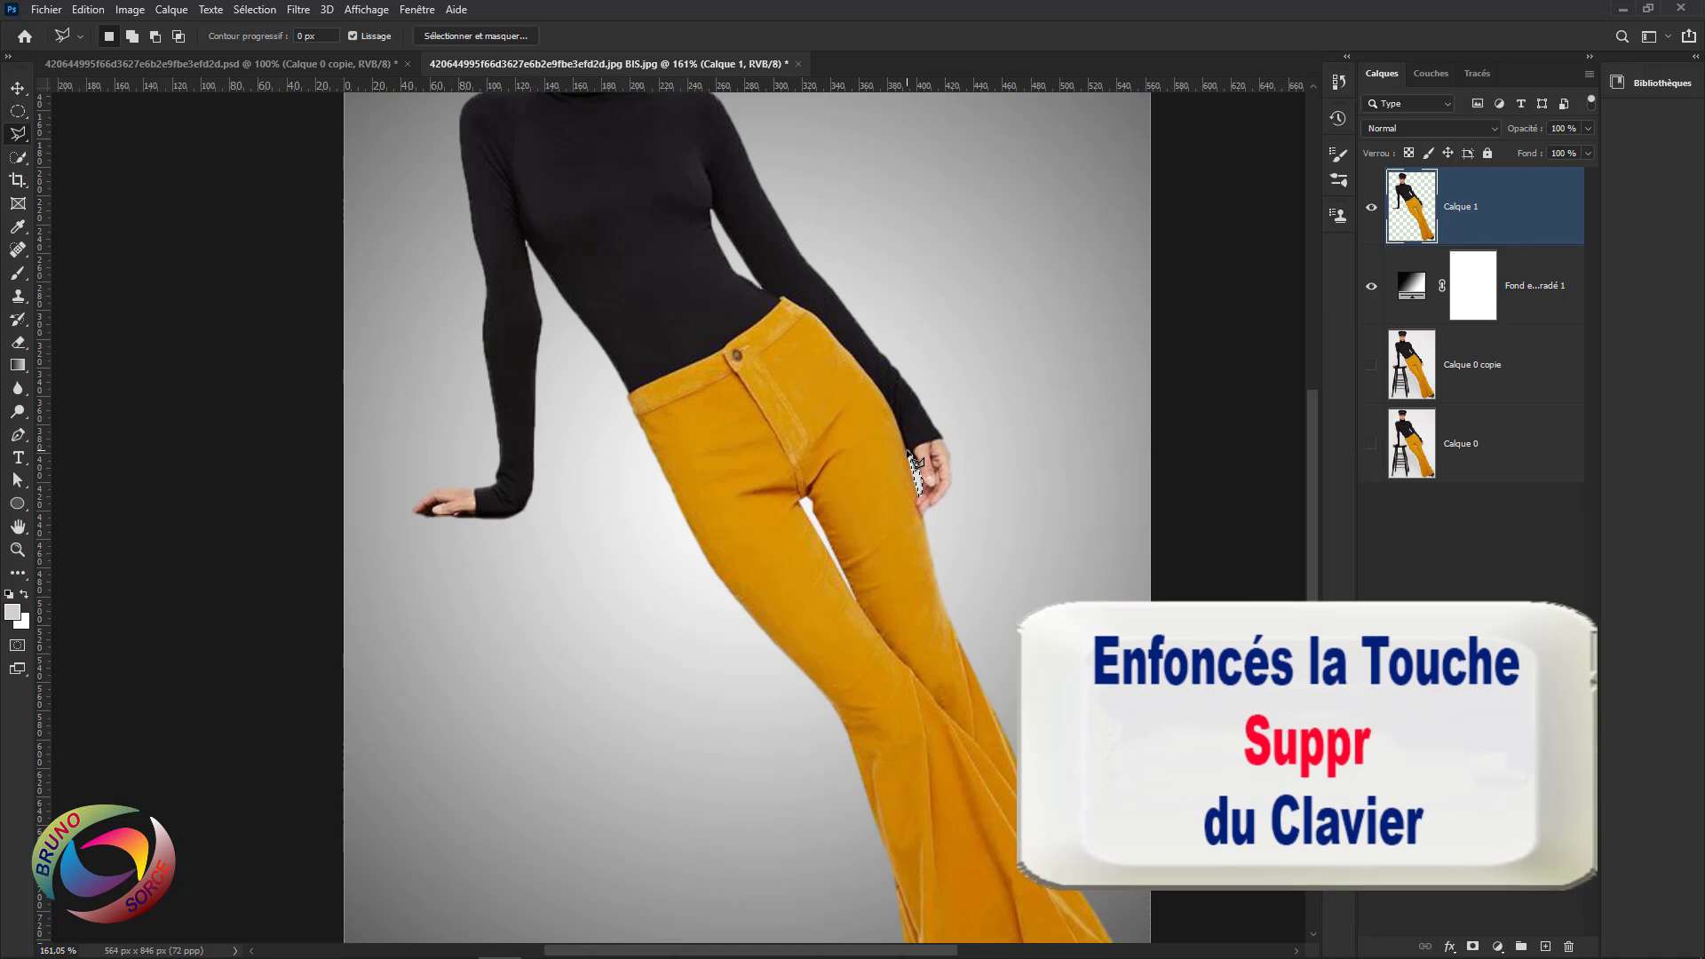
pyautogui.hotkey('ctrl', 'd')
pyautogui.scroll(-1, 822, 470)
pyautogui.scroll(-2, 822, 471)
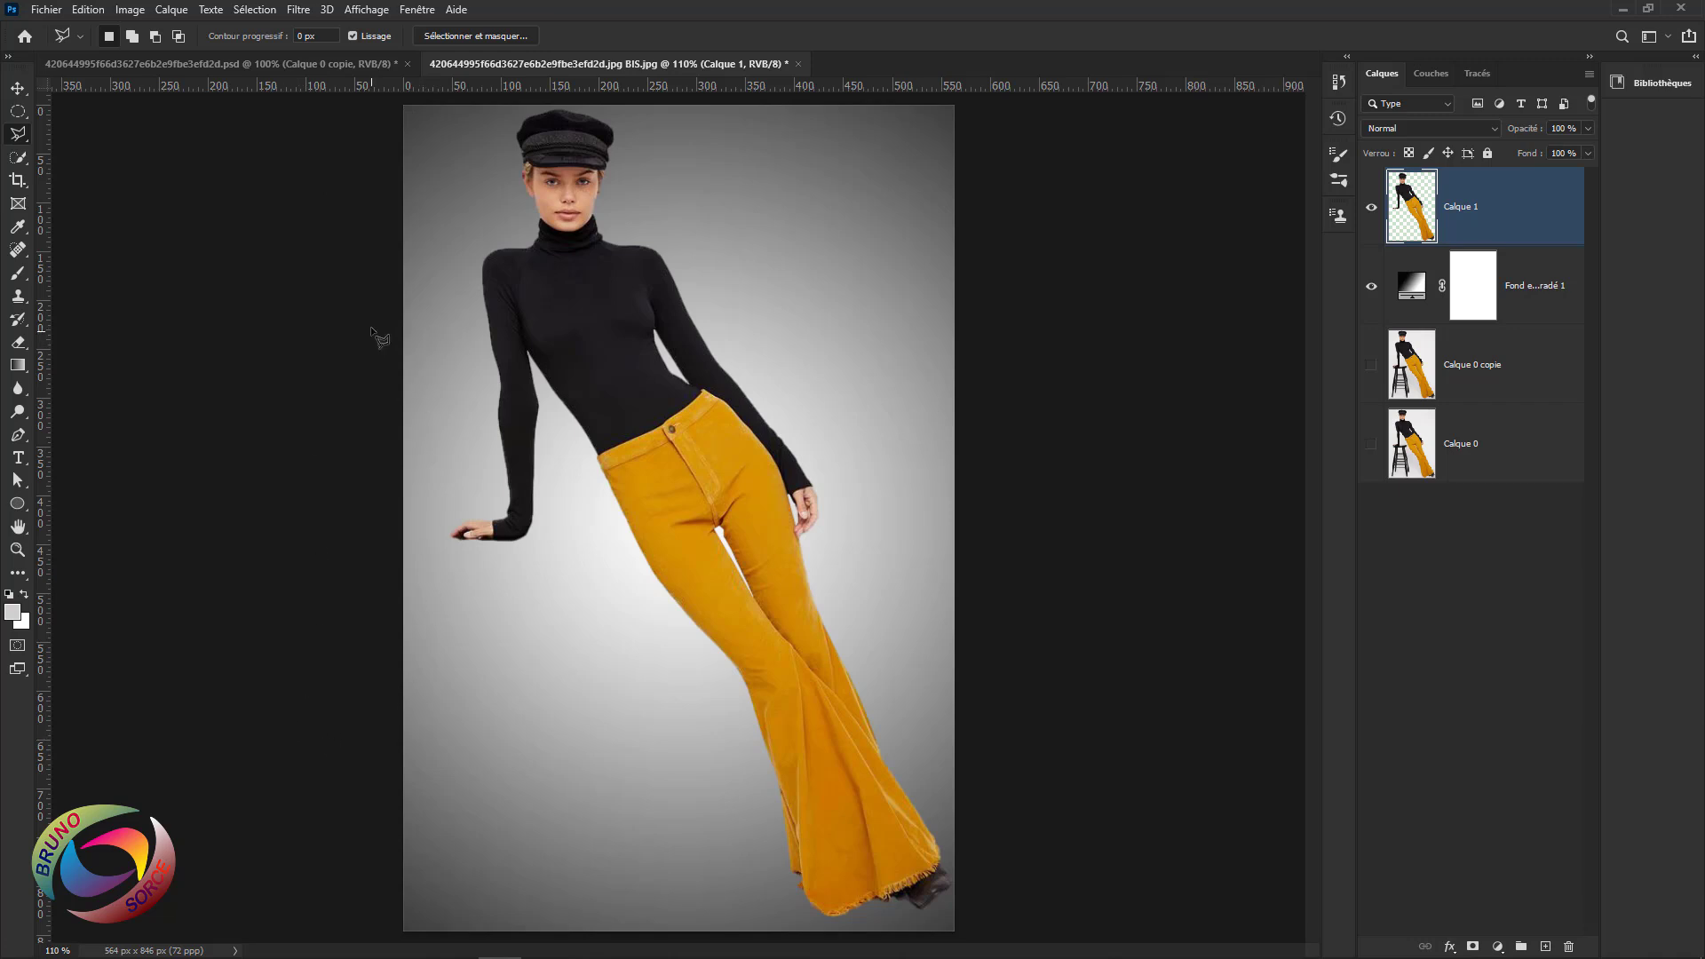
# Extend the canvas on the woman's supporting-hand side with the Crop tool to a width of about 629 px.
pyautogui.click(18, 184)
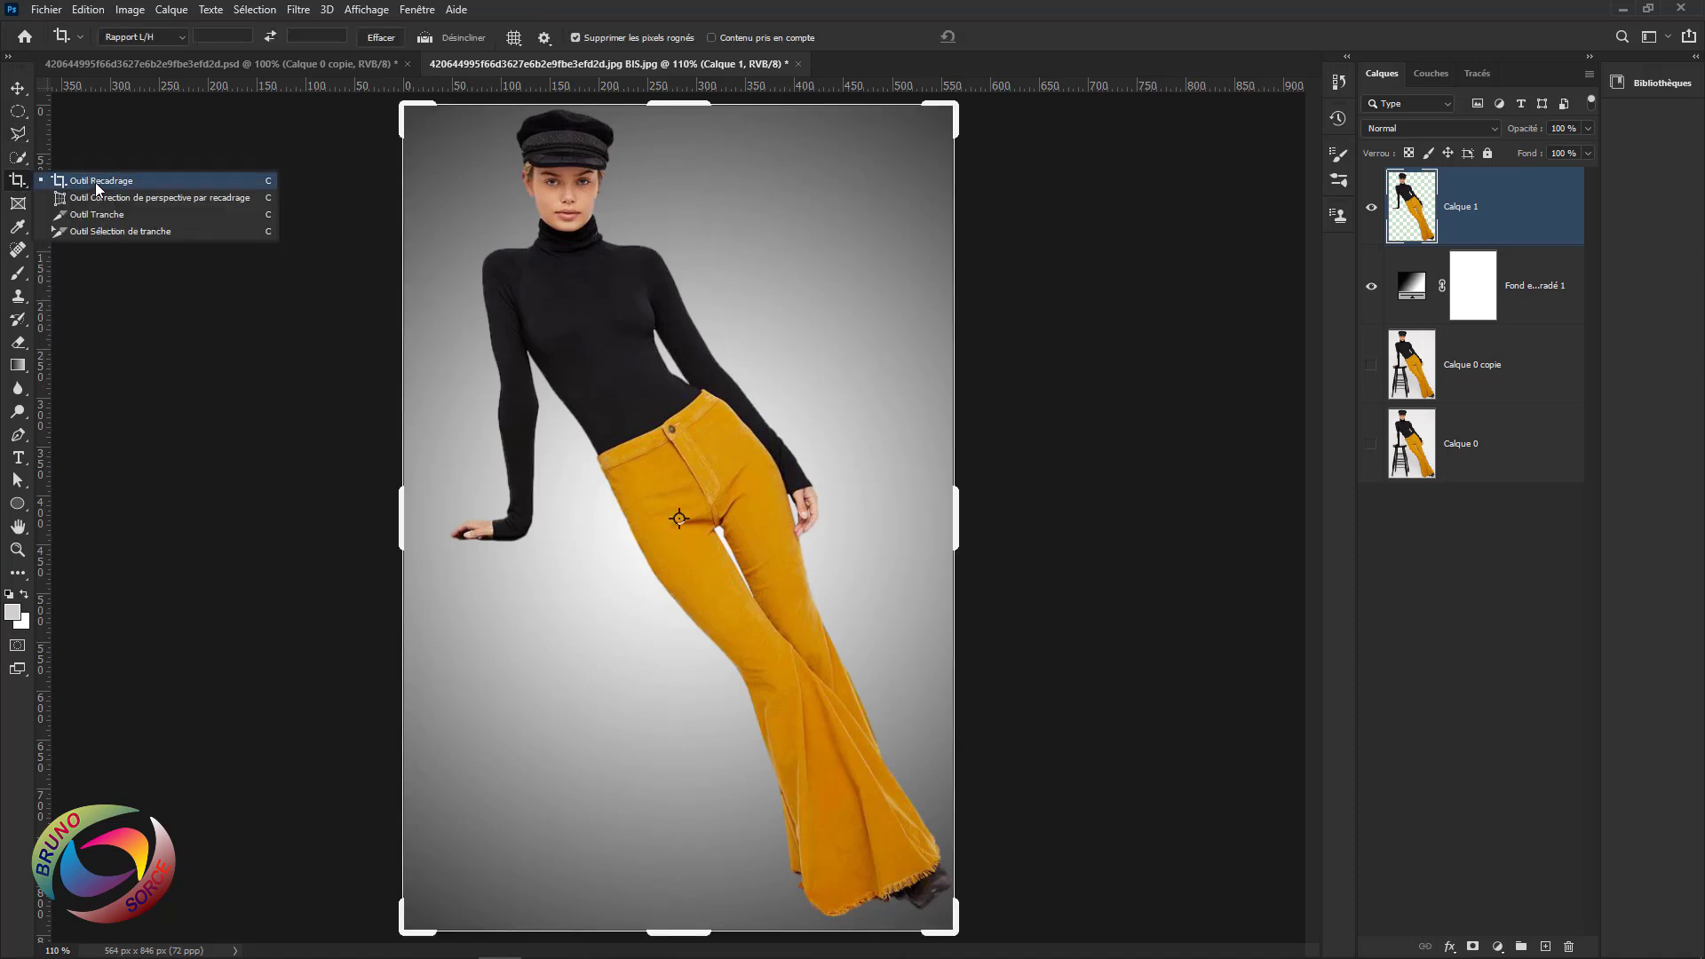
pyautogui.click(98, 182)
pyautogui.moveTo(397, 523); pyautogui.dragTo(365, 526)
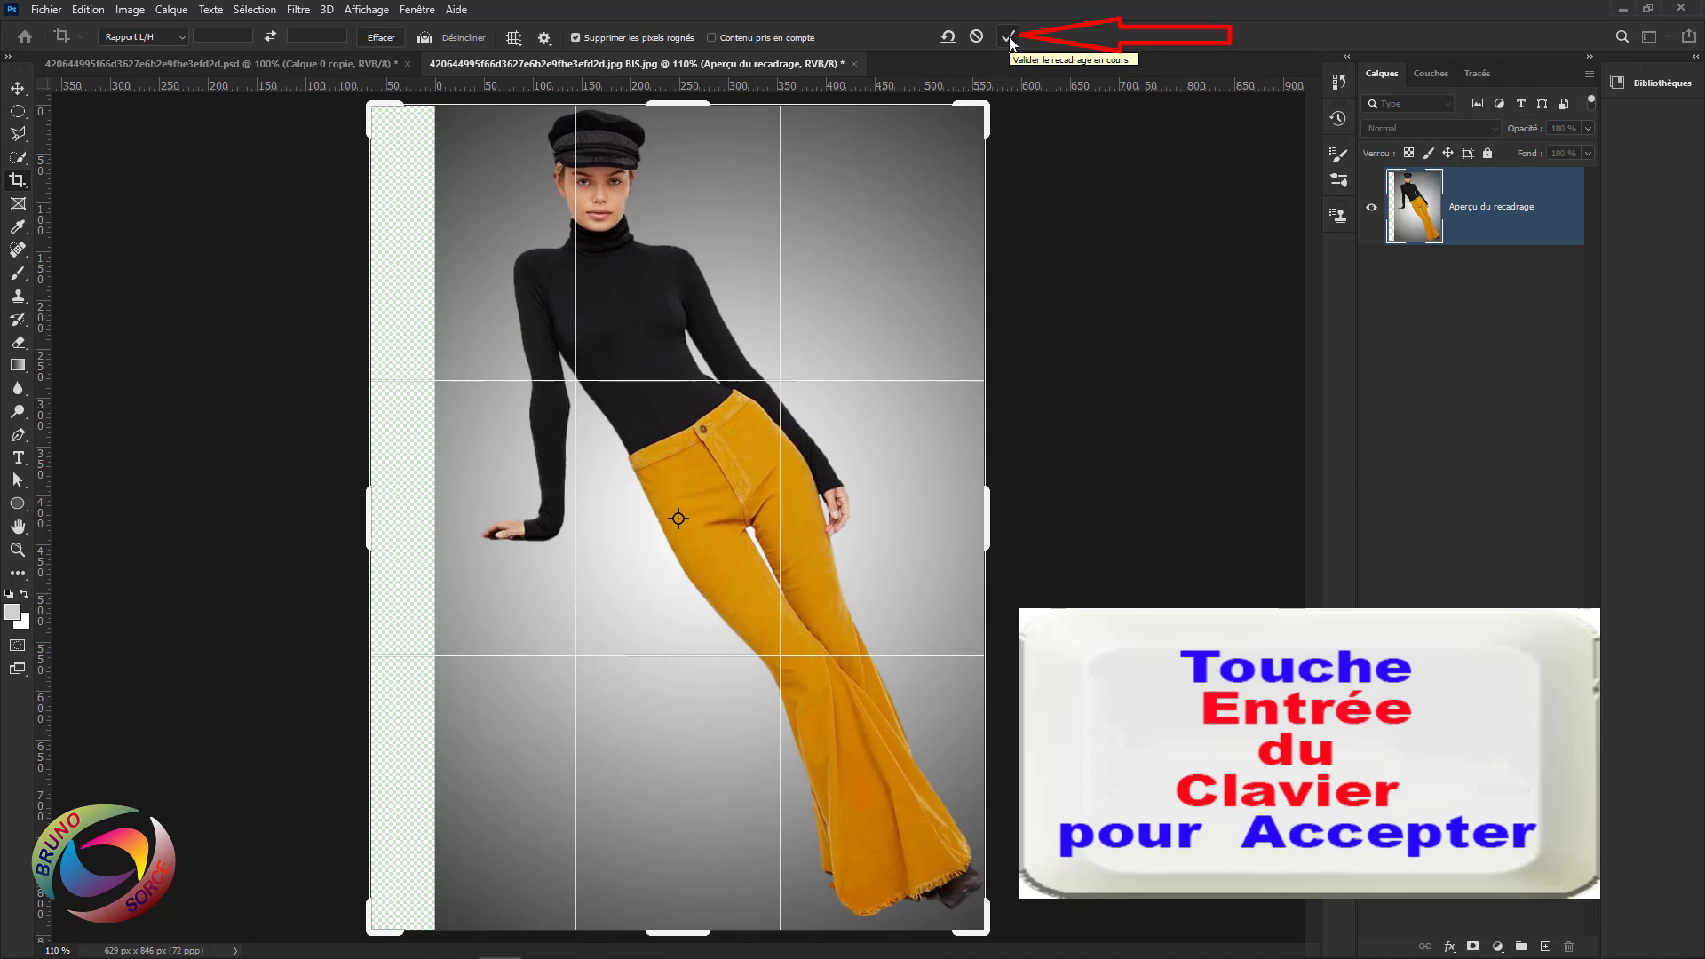
pyautogui.click(1009, 36)
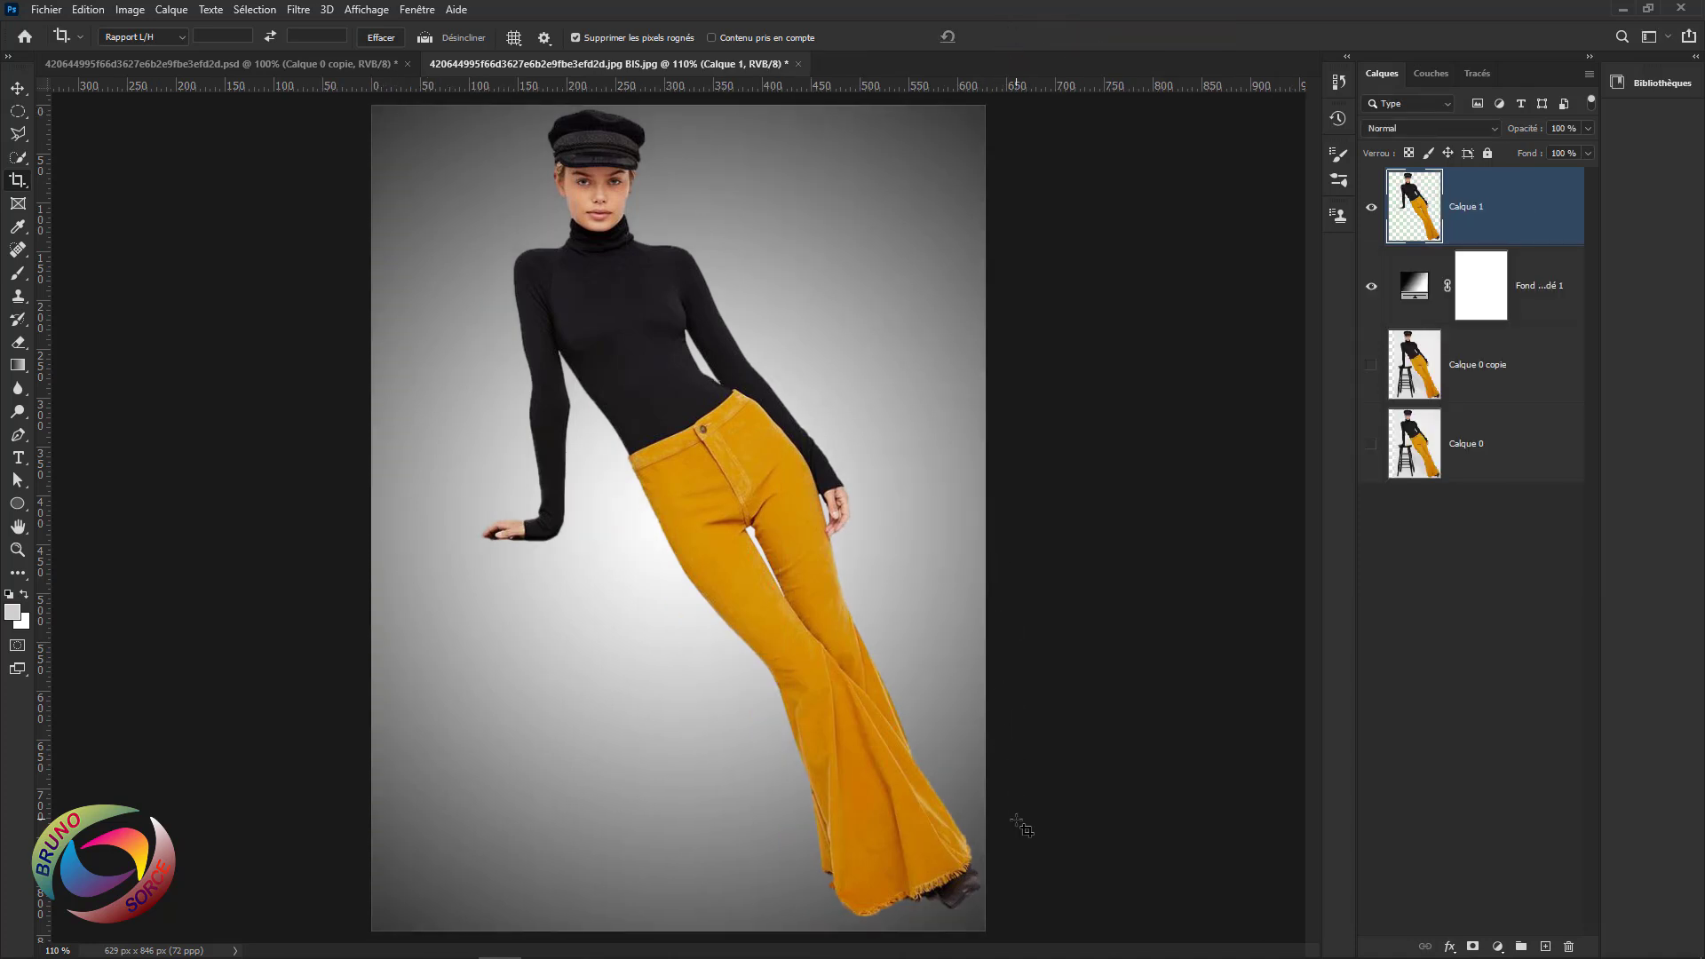
pyautogui.click(16, 92)
pyautogui.moveTo(618, 327)
pyautogui.mouseDown()
pyautogui.moveTo(556, 391)
pyautogui.moveTo(605, 306)
pyautogui.moveTo(594, 329)
pyautogui.moveTo(617, 327)
pyautogui.mouseUp()
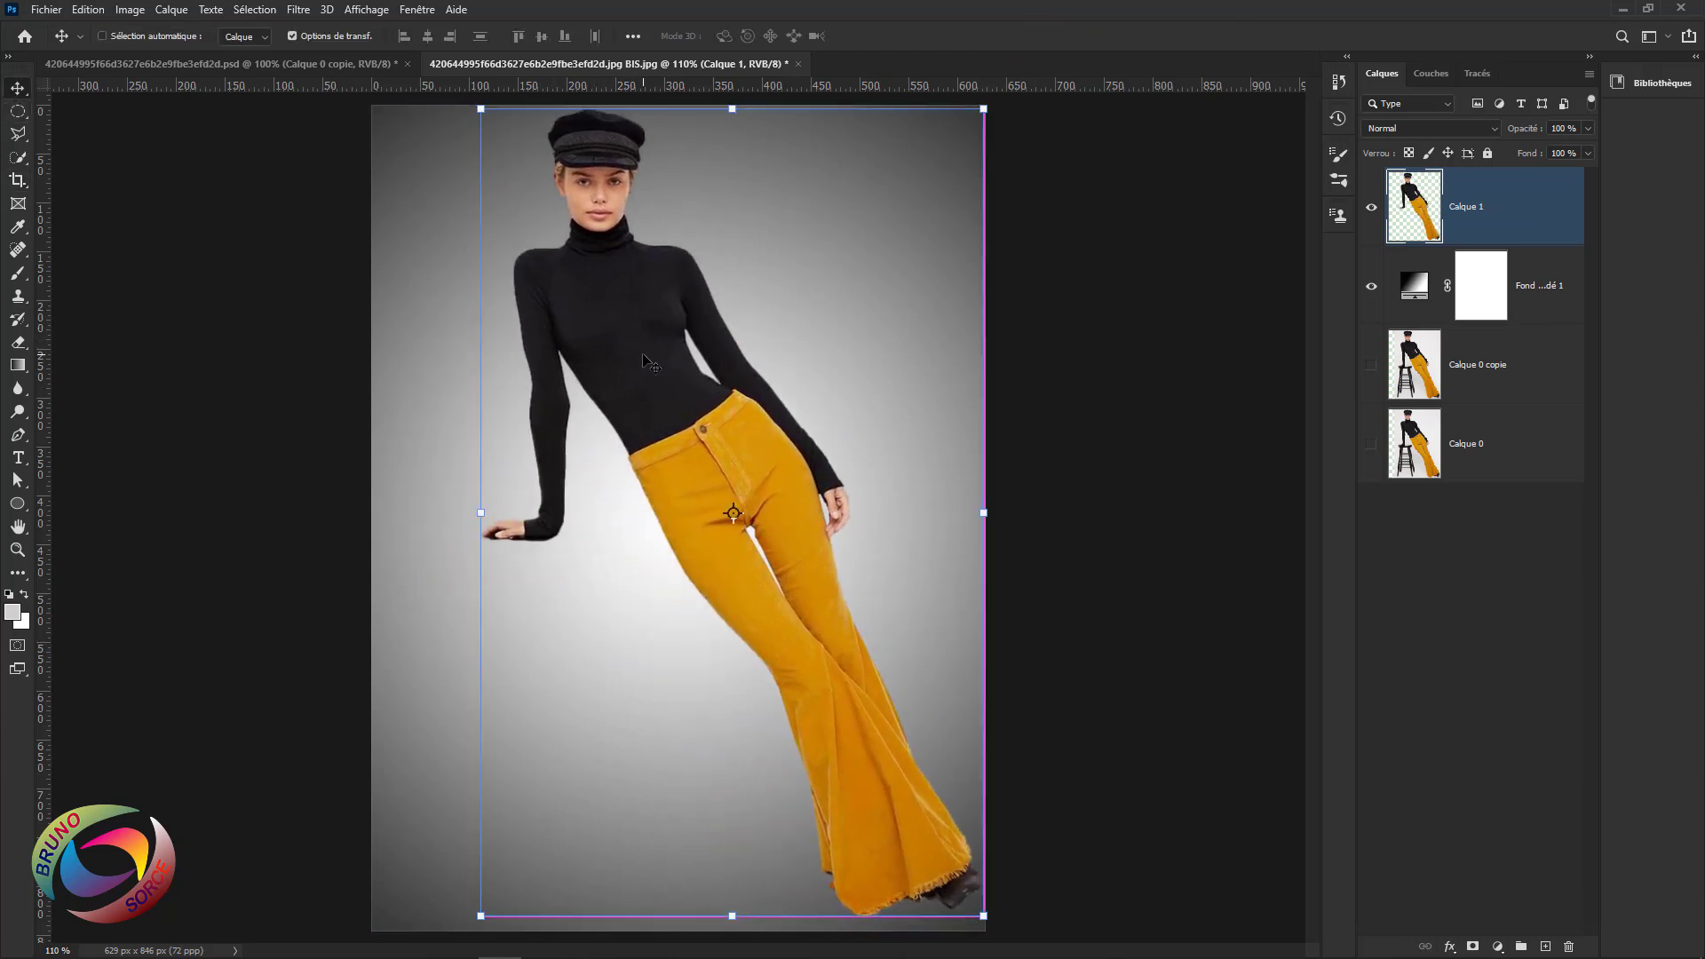
pyautogui.keyDown('ctrl'); pyautogui.click(1096, 503); pyautogui.keyUp('ctrl')
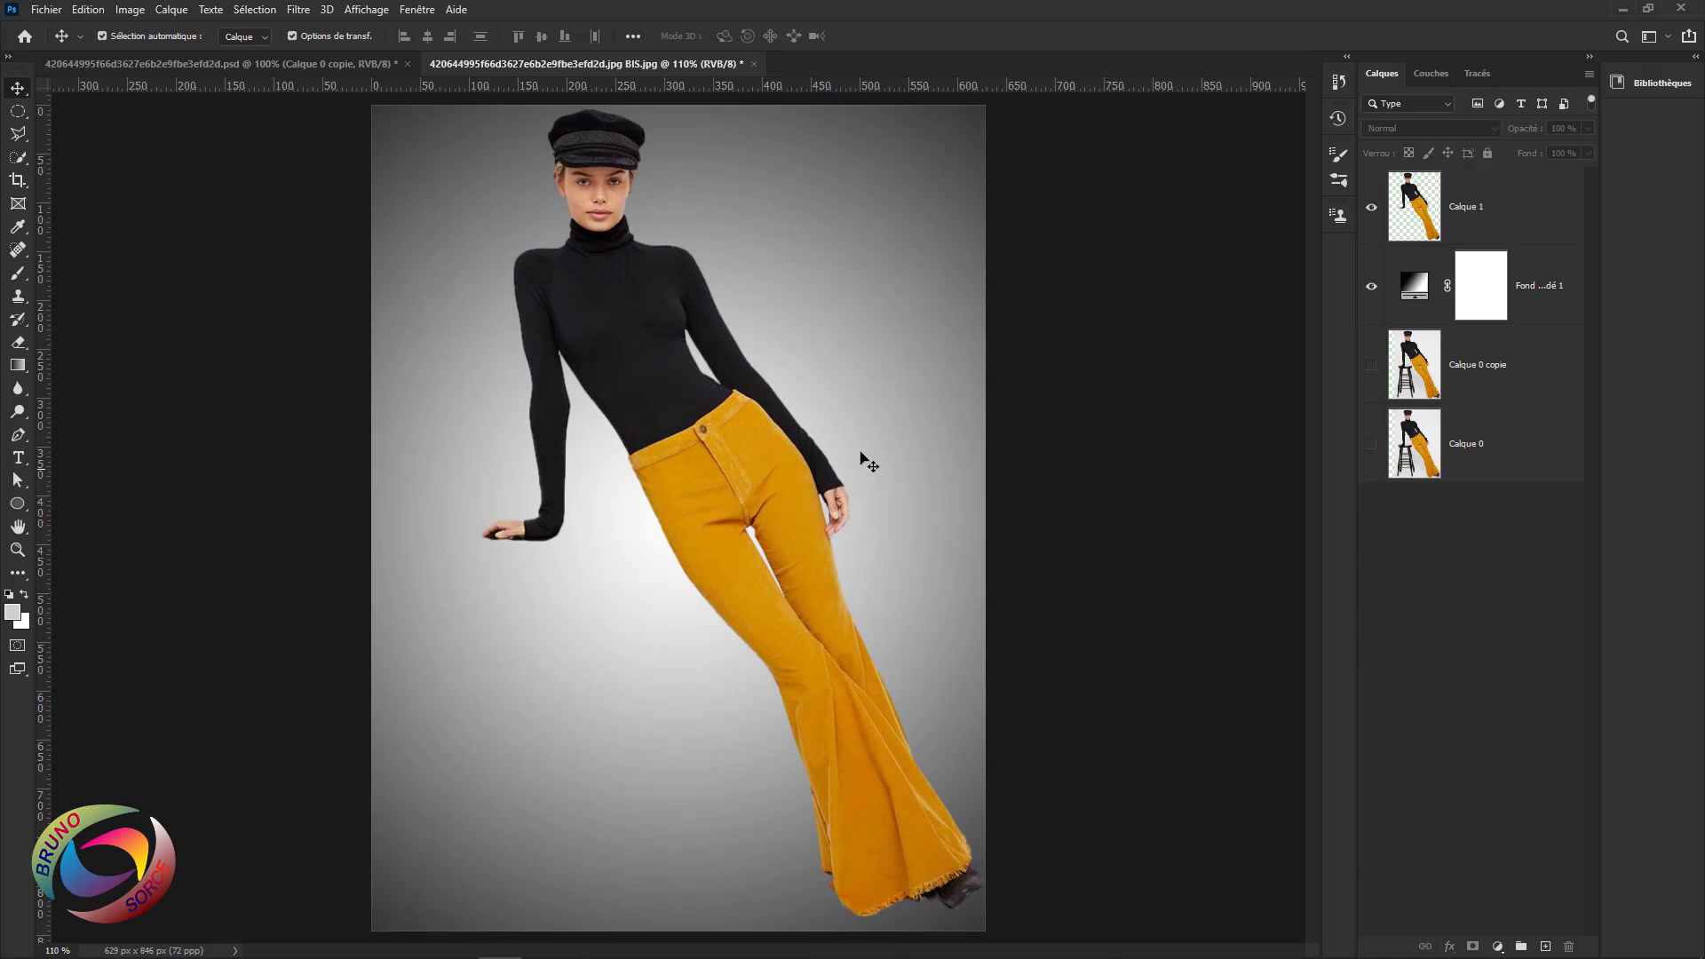
# Place the soap_bubbles_PNG63 image above Calque 1 at about 46.41% scale beneath the woman's supporting hand, then stack its layer below Calque 1.
pyautogui.click(1516, 215)
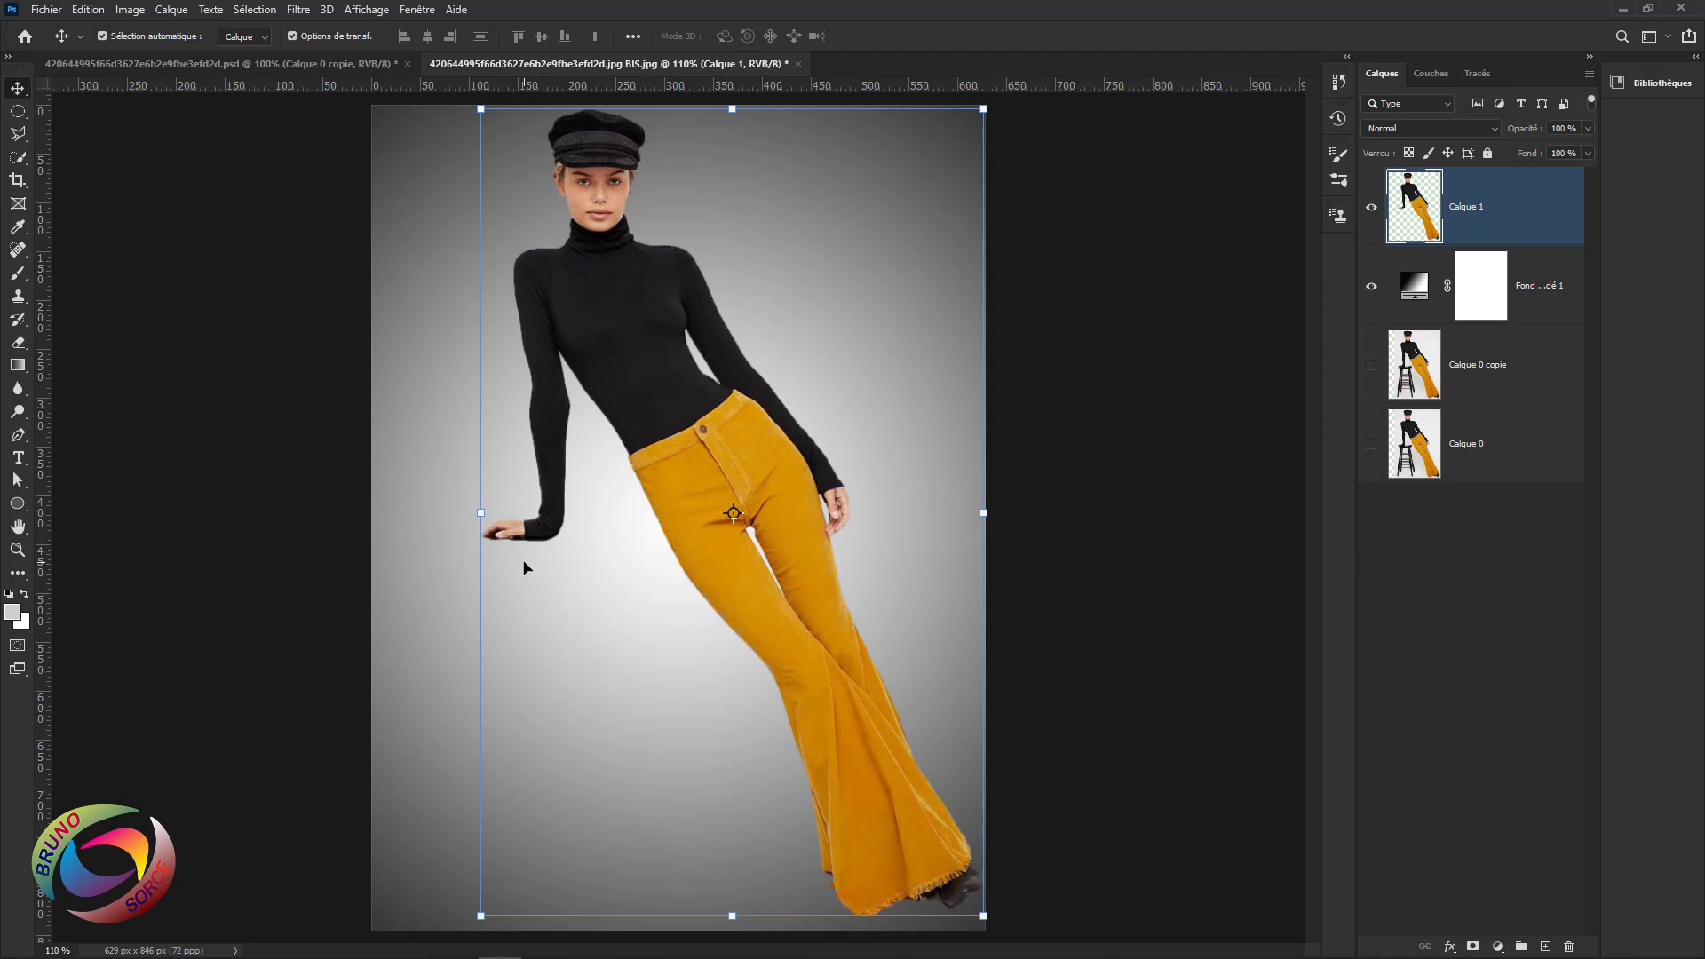
pyautogui.click(46, 10)
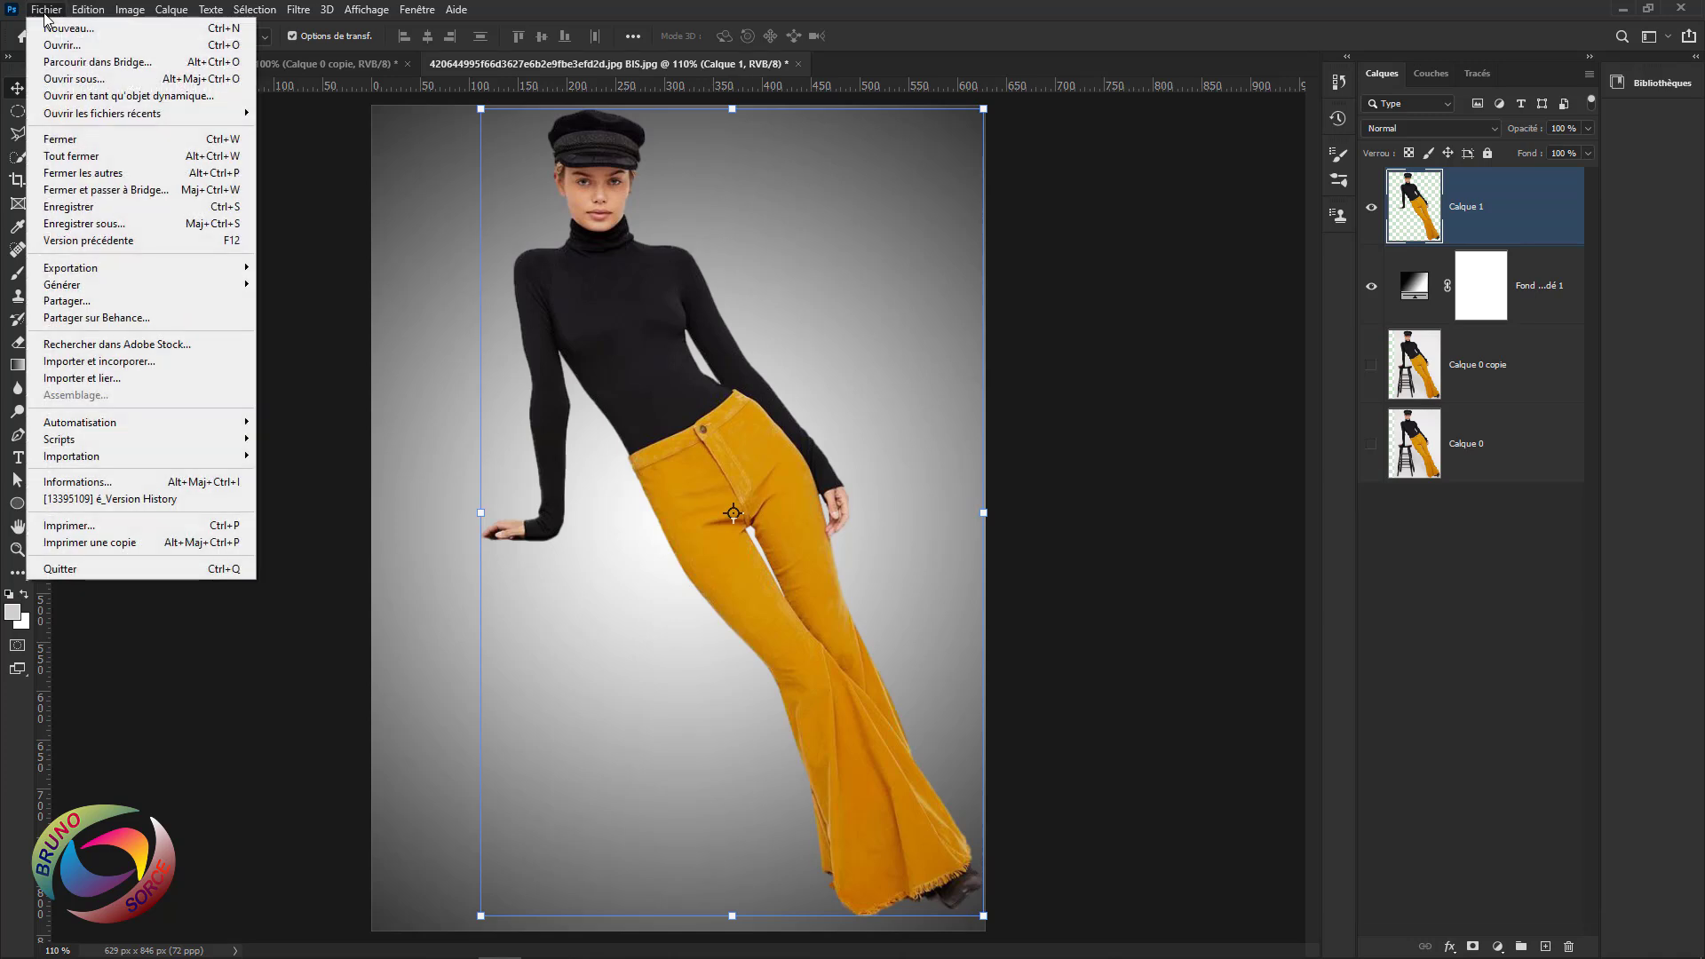
pyautogui.click(116, 362)
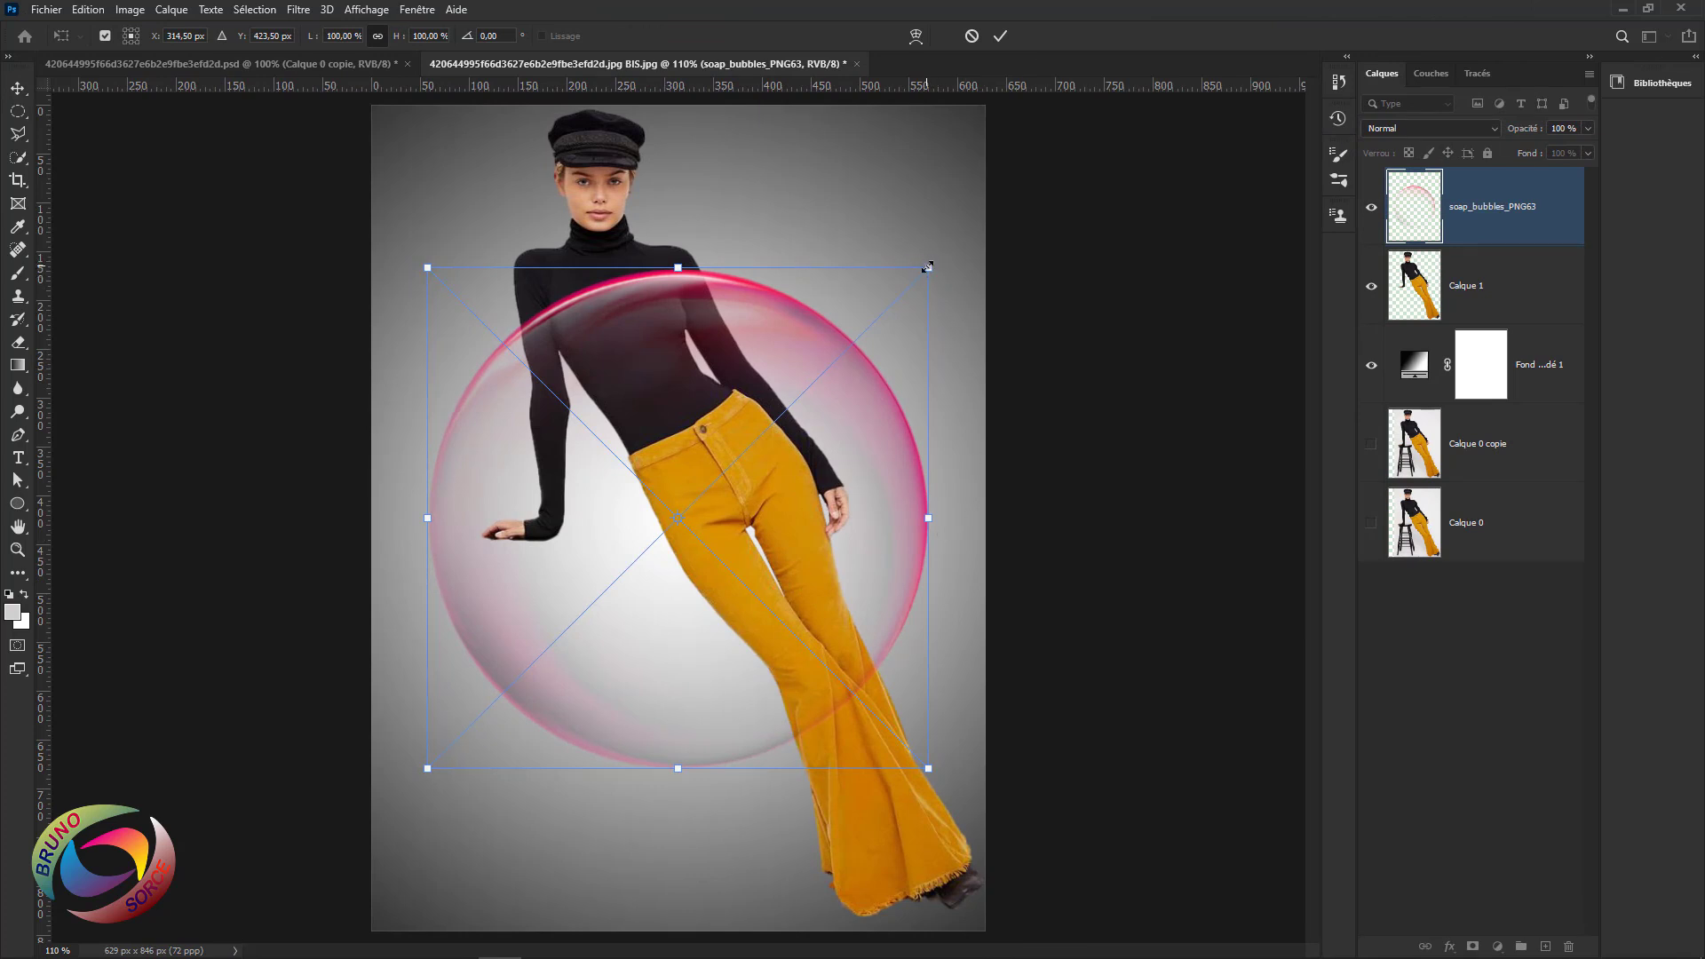
pyautogui.moveTo(930, 267); pyautogui.dragTo(882, 313)
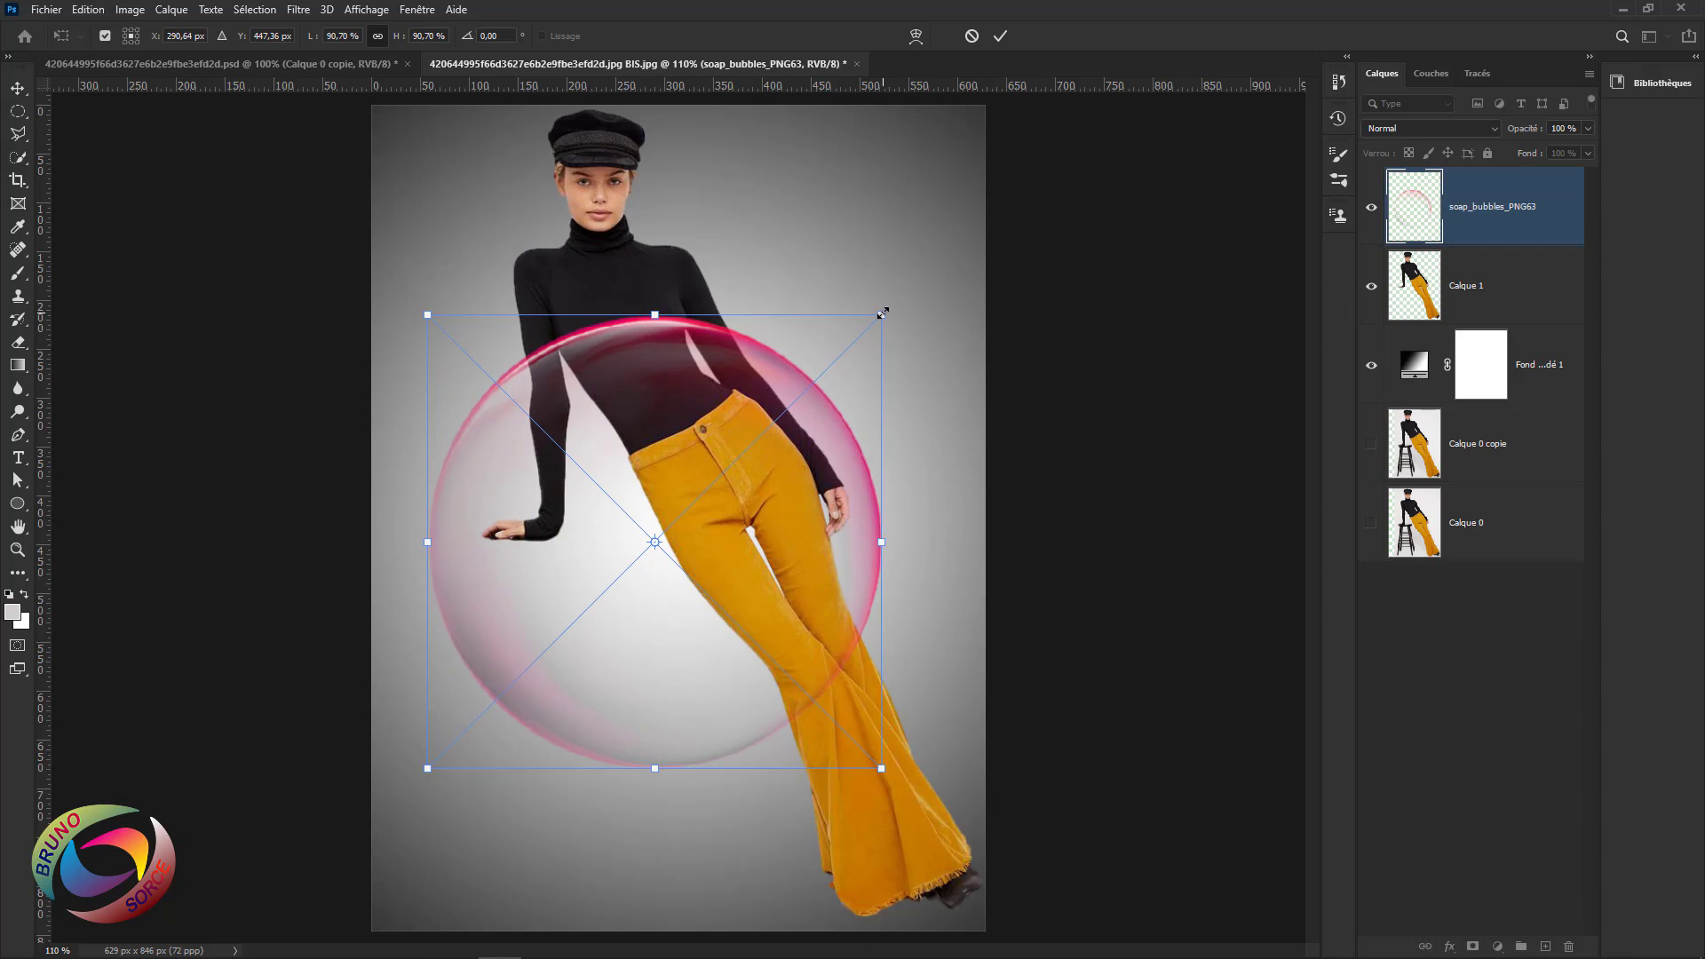
pyautogui.moveTo(878, 318); pyautogui.dragTo(658, 535)
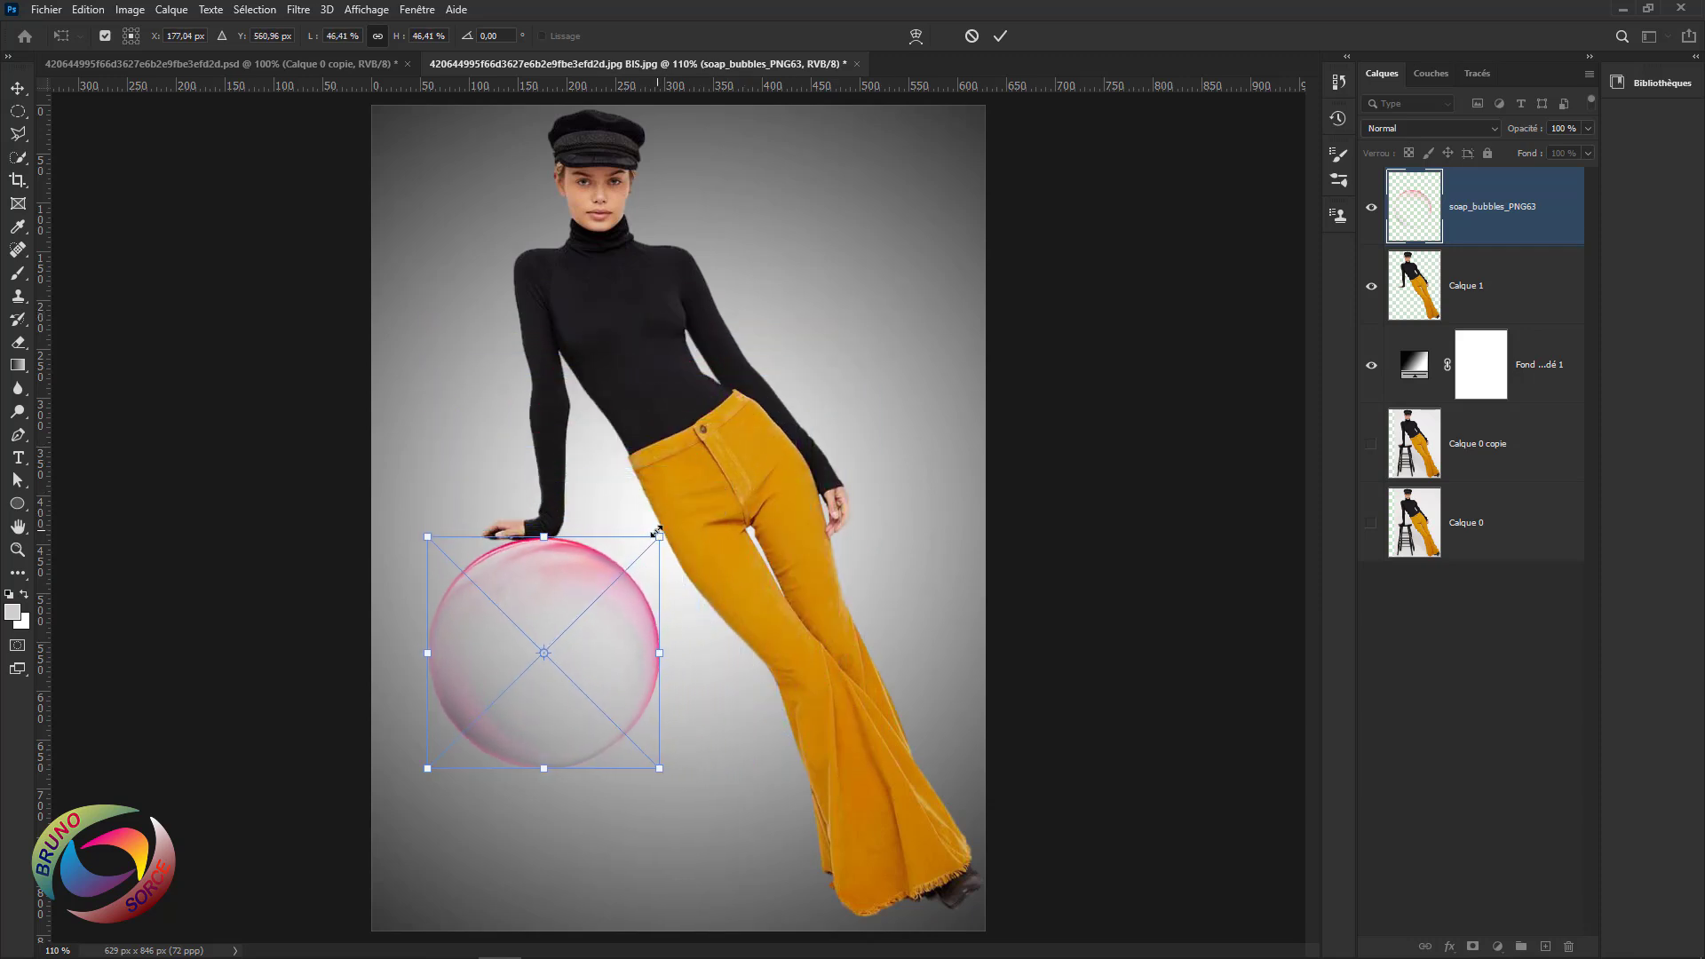
pyautogui.moveTo(551, 587); pyautogui.dragTo(528, 582)
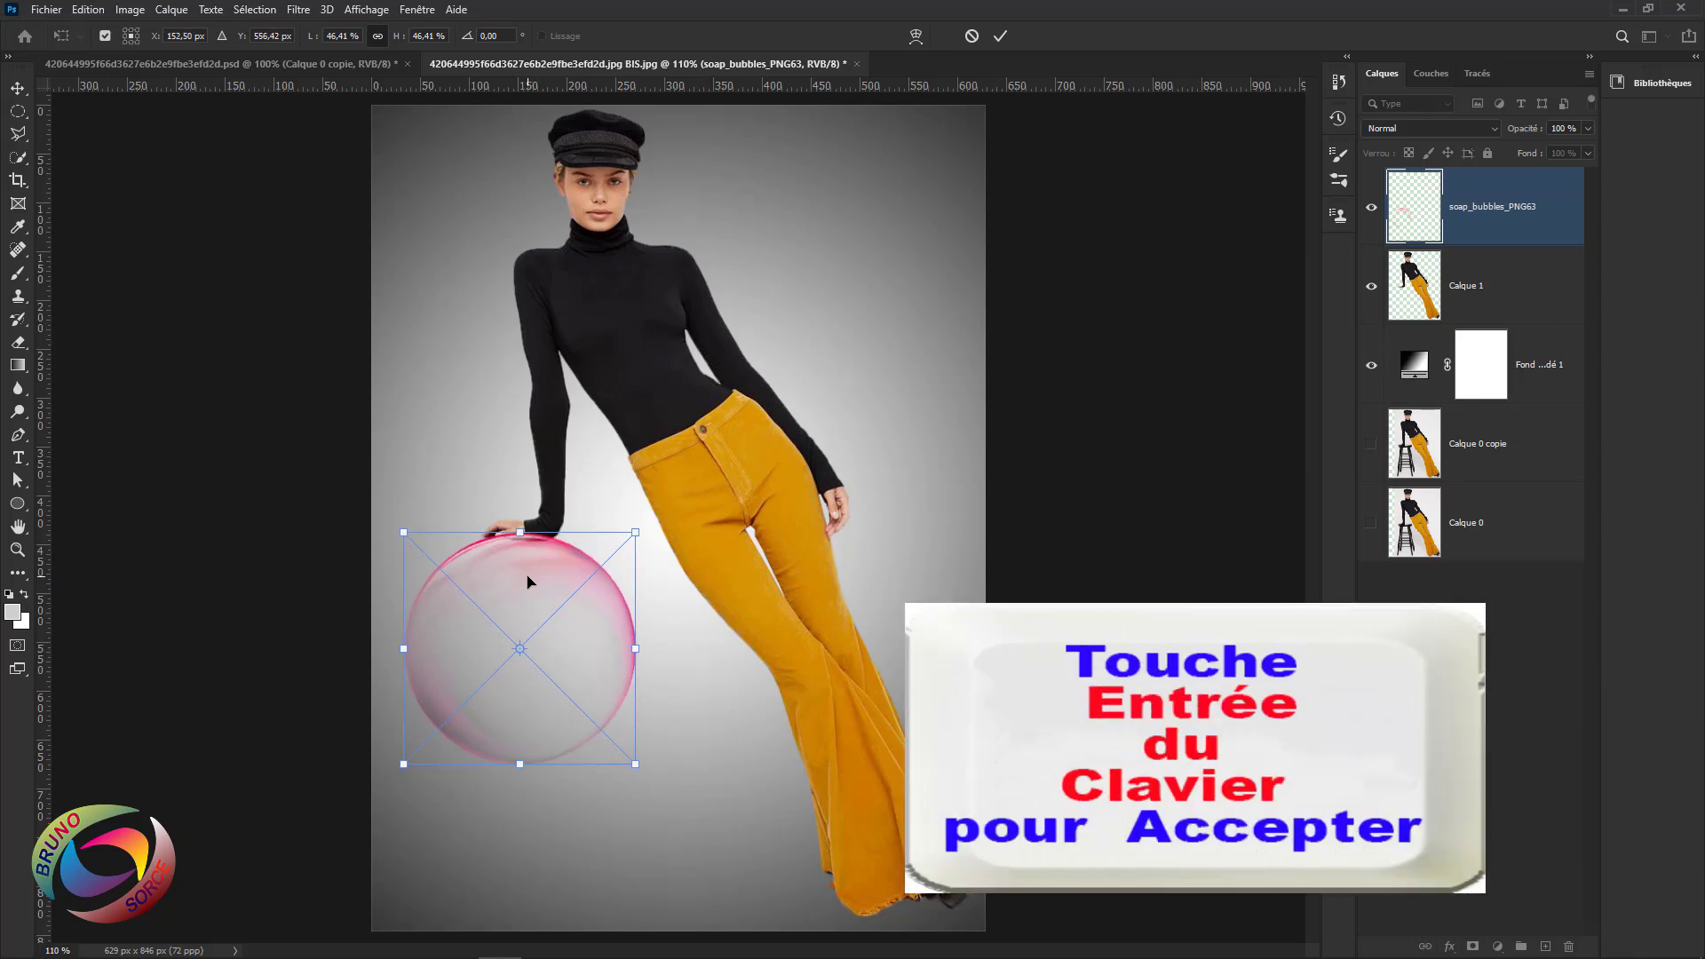
pyautogui.press('Return')
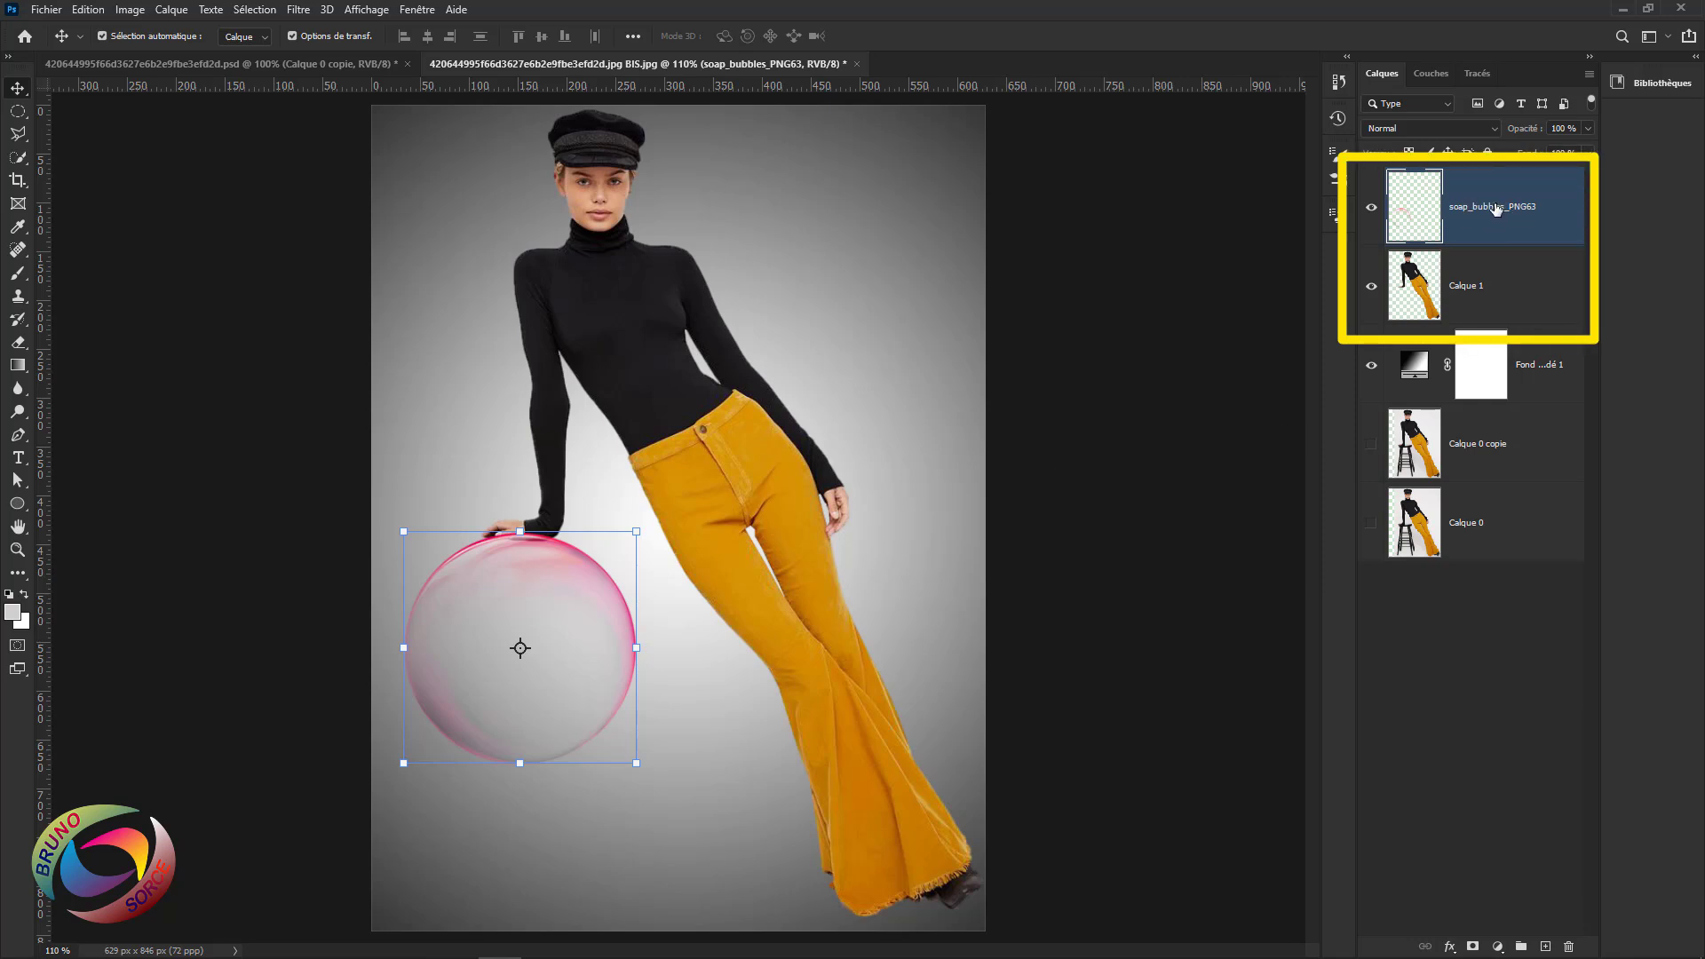
pyautogui.moveTo(1496, 209); pyautogui.dragTo(1492, 328)
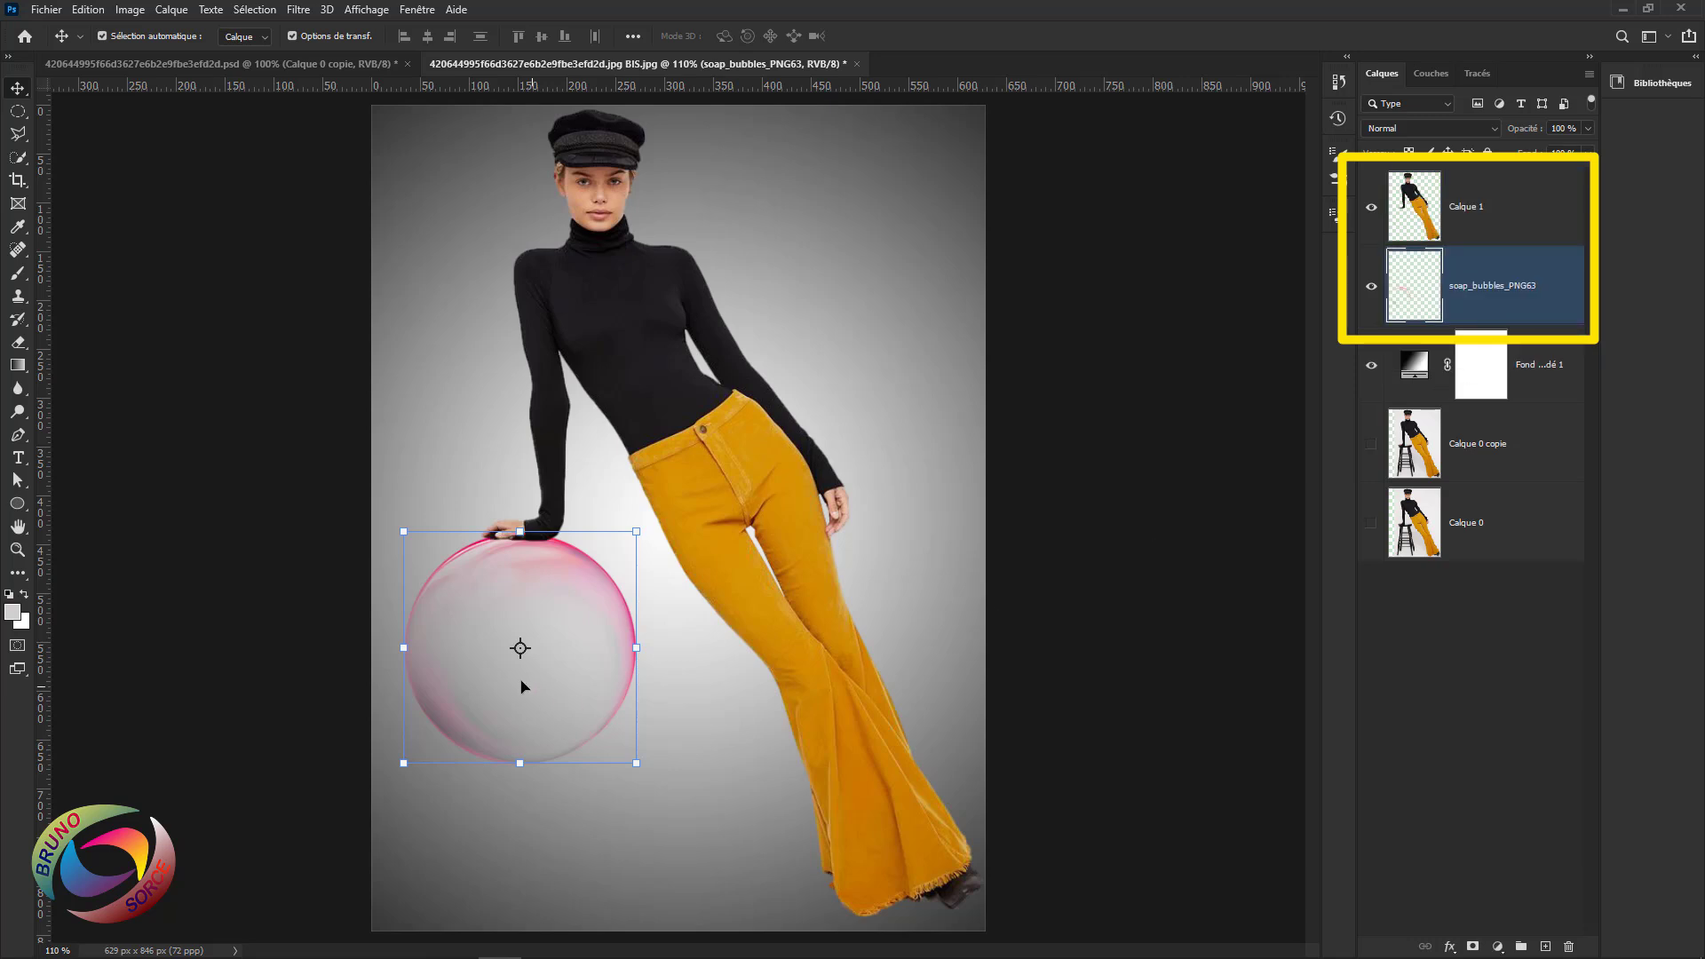
pyautogui.click(1123, 549)
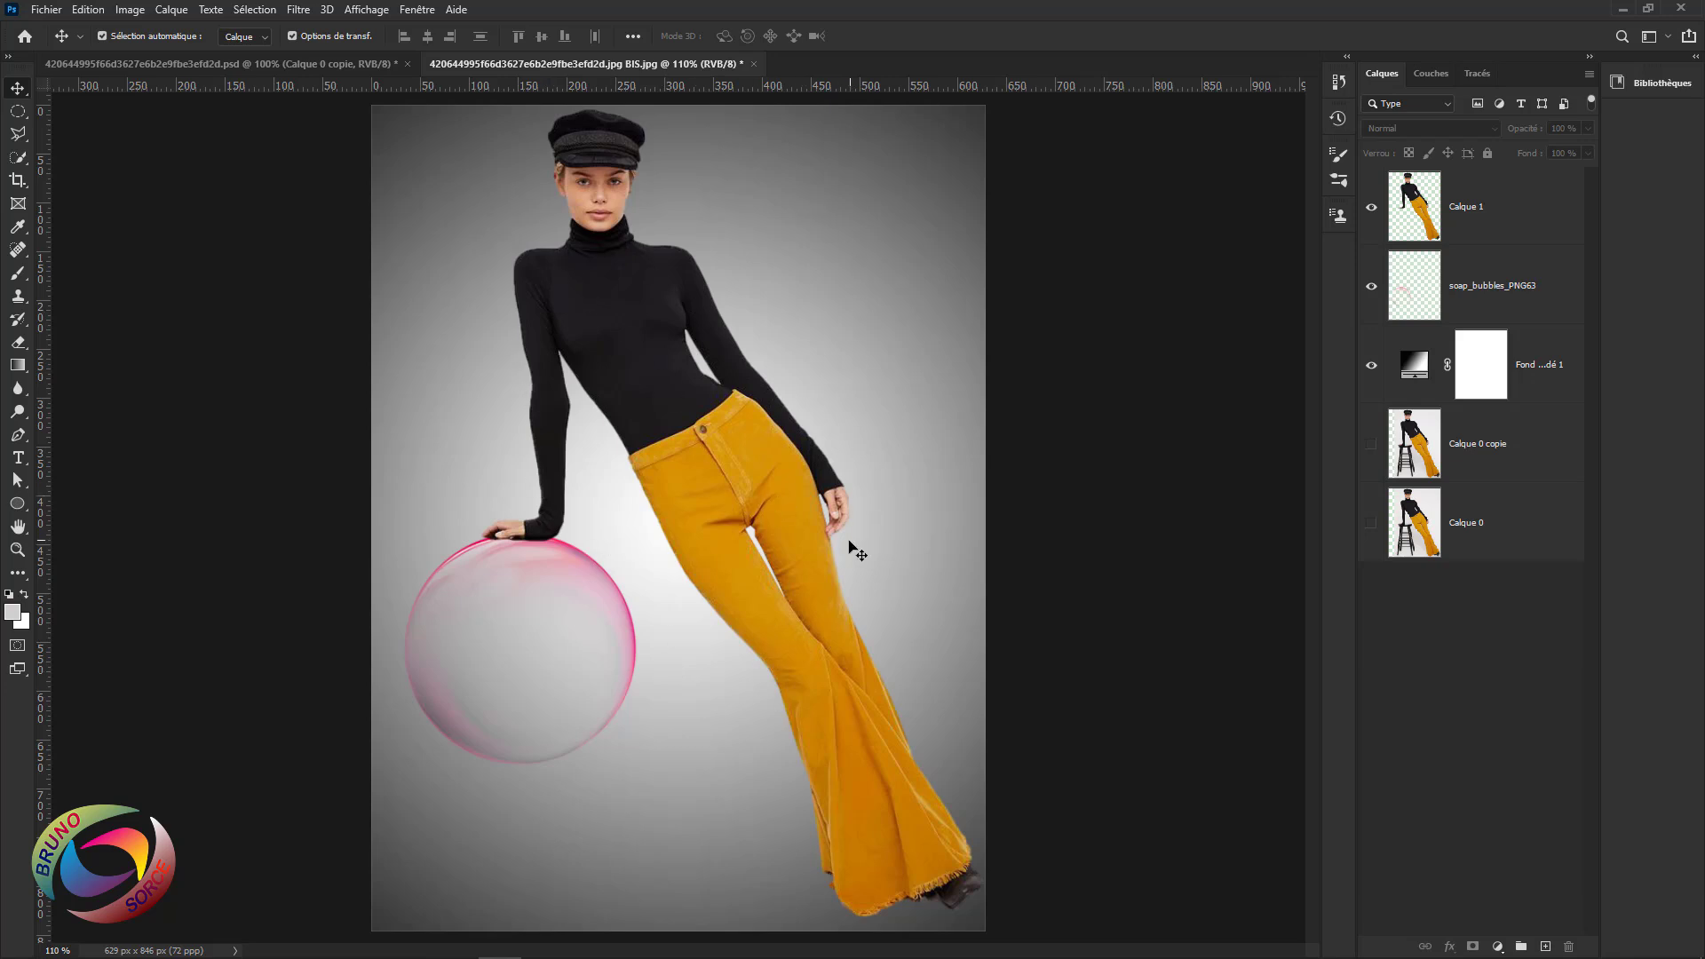
# Place the soap_bubbles_PNG66 image over the woman, shifted about 71 px to the right, and duplicate its layer.
pyautogui.click(45, 11)
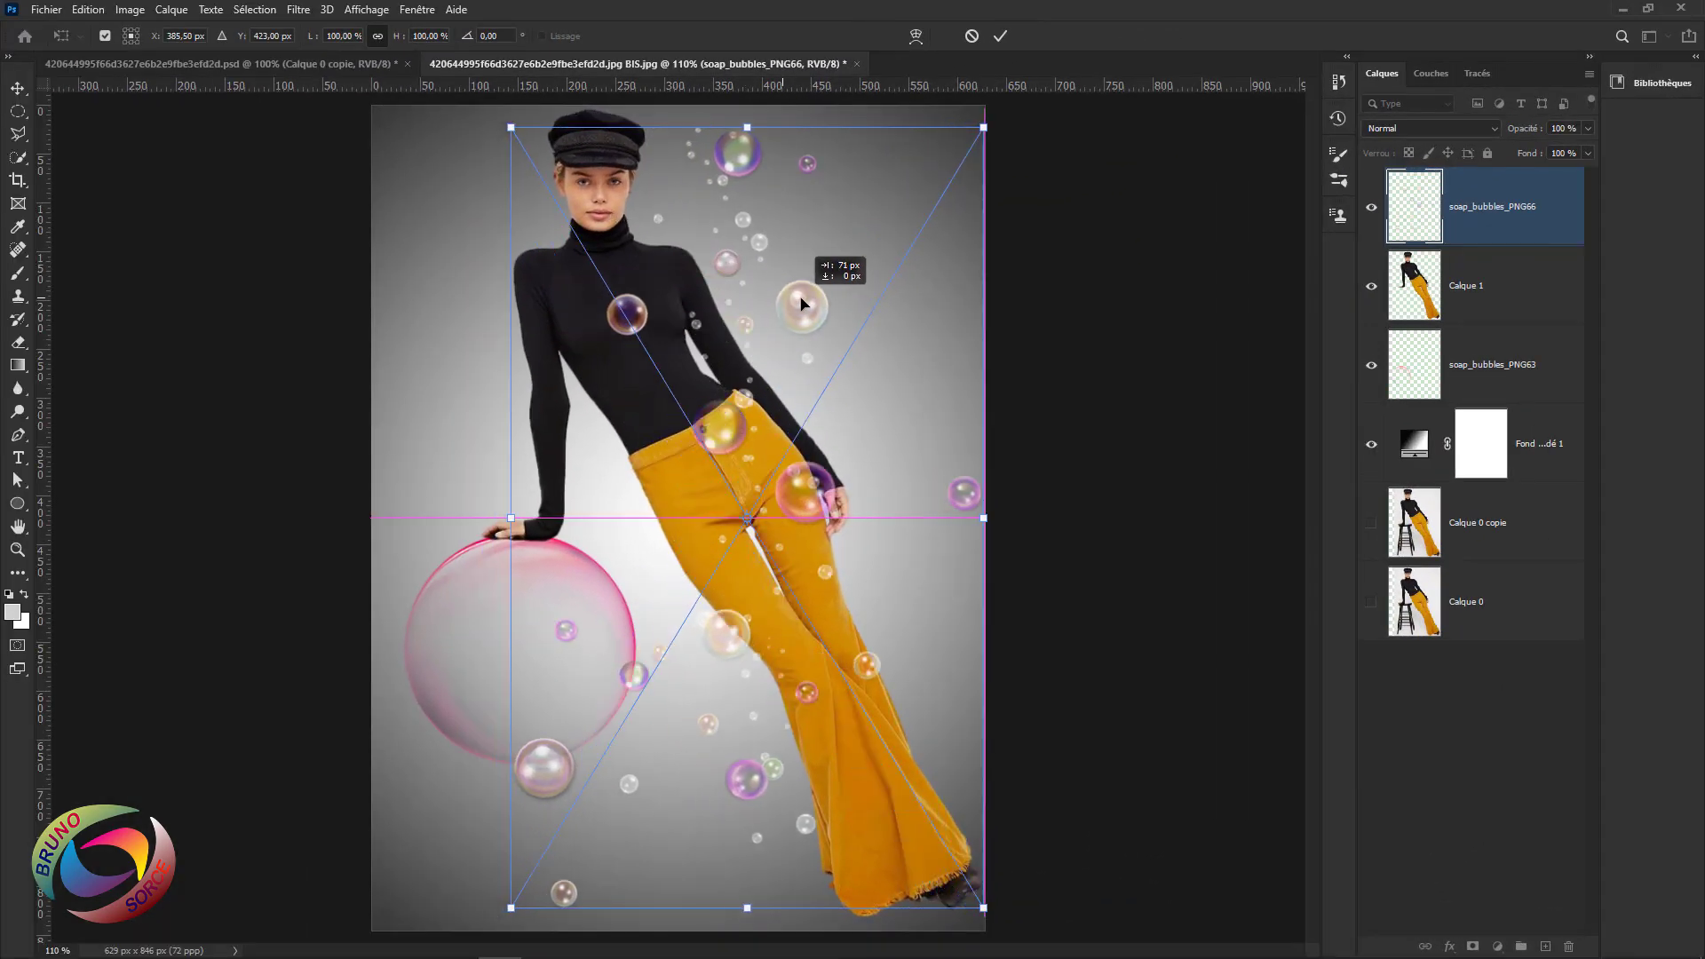
pyautogui.moveTo(801, 304)
pyautogui.mouseDown()
pyautogui.moveTo(784, 299)
pyautogui.moveTo(805, 303)
pyautogui.mouseUp()
pyautogui.click(1000, 36)
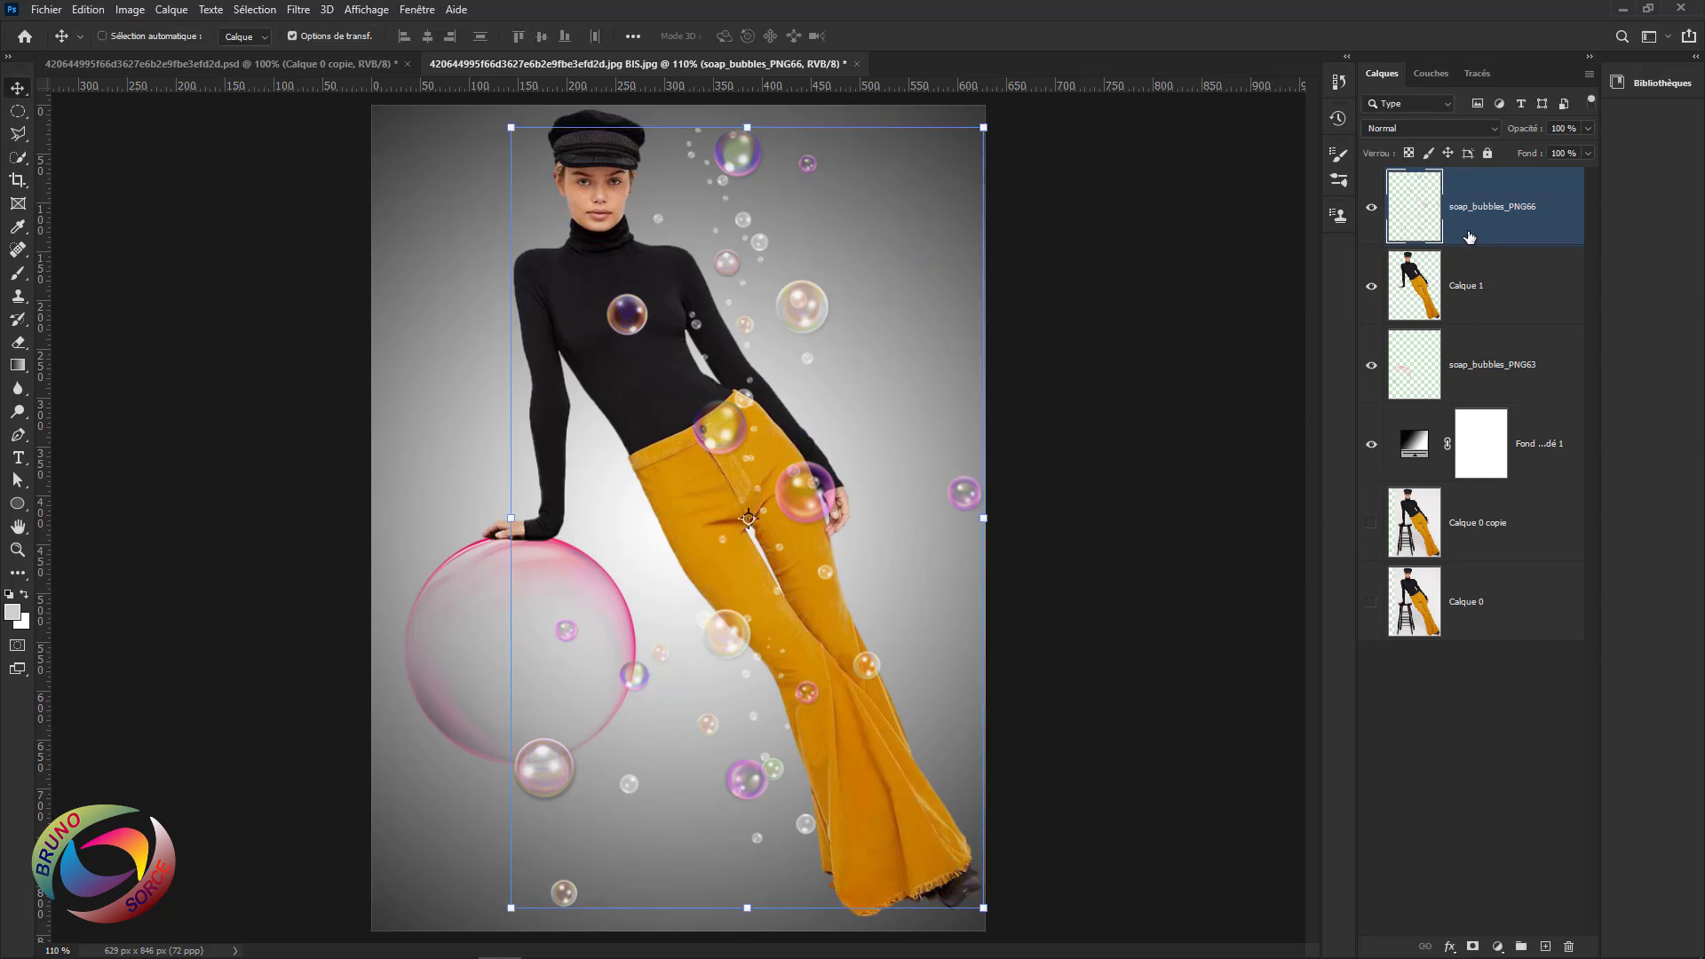
pyautogui.hotkey('ctrl', 'j')
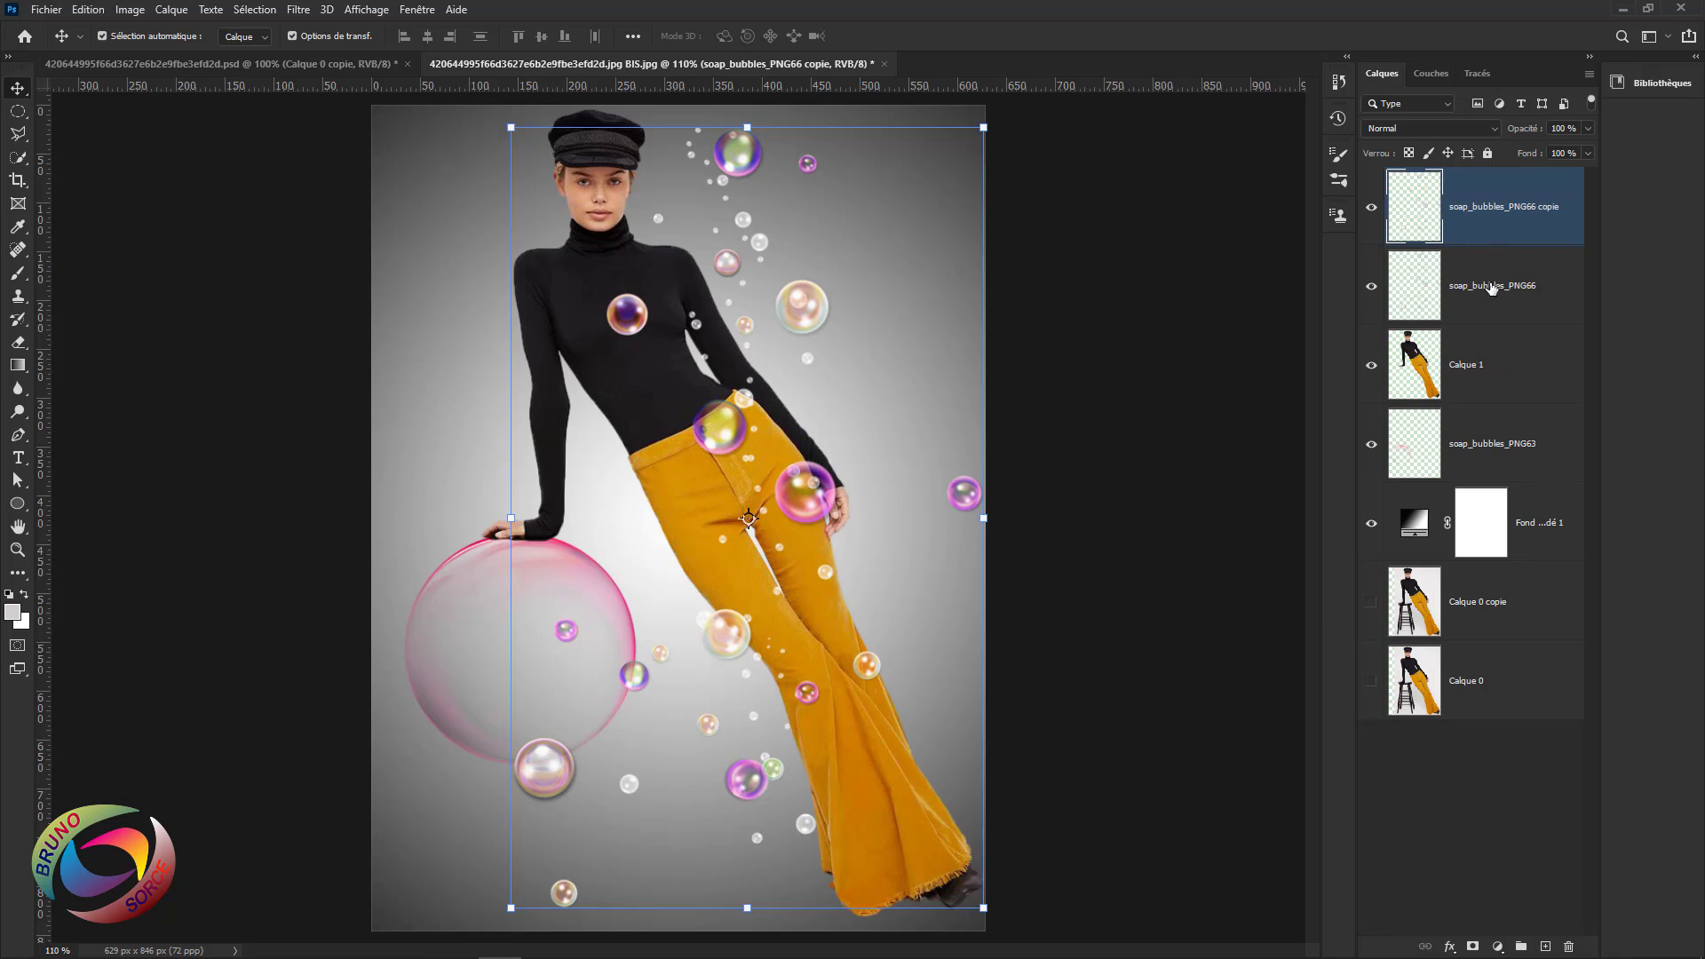
# Move the original soap_bubbles_PNG66 layer below Calque 1 and offset the two small-bubble layers to surround the woman on both sides.
pyautogui.click(1490, 317)
pyautogui.moveTo(1489, 315); pyautogui.dragTo(1489, 408)
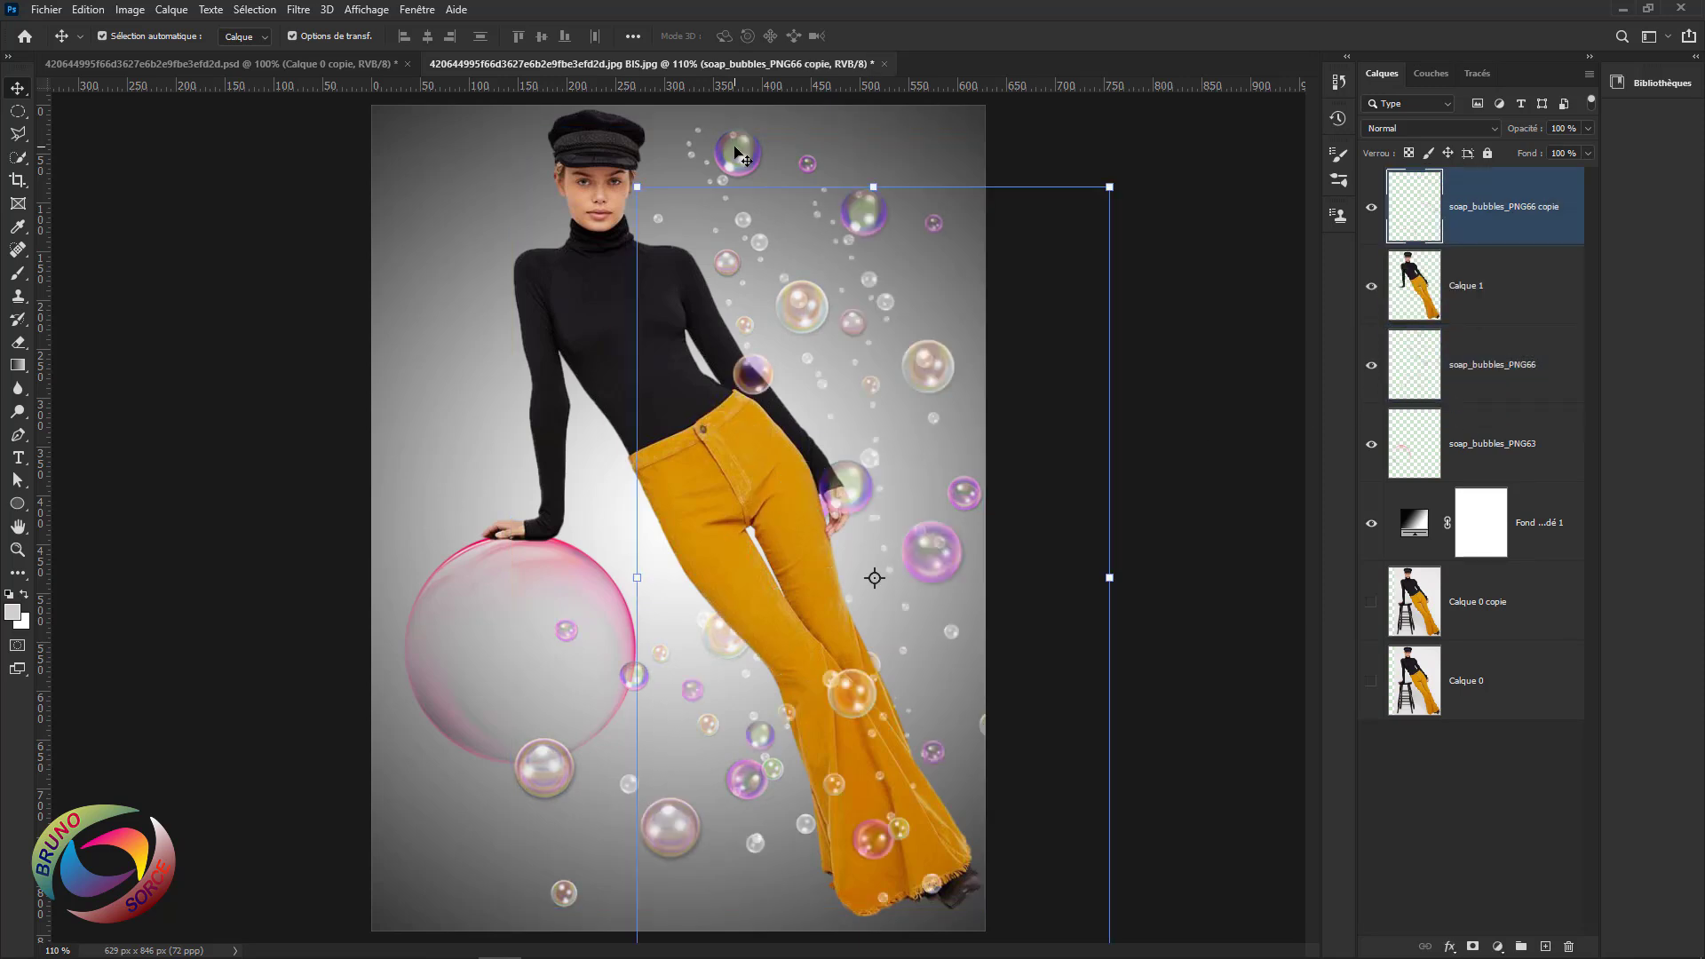
pyautogui.moveTo(737, 156); pyautogui.dragTo(579, 174)
pyautogui.moveTo(775, 176); pyautogui.dragTo(799, 116)
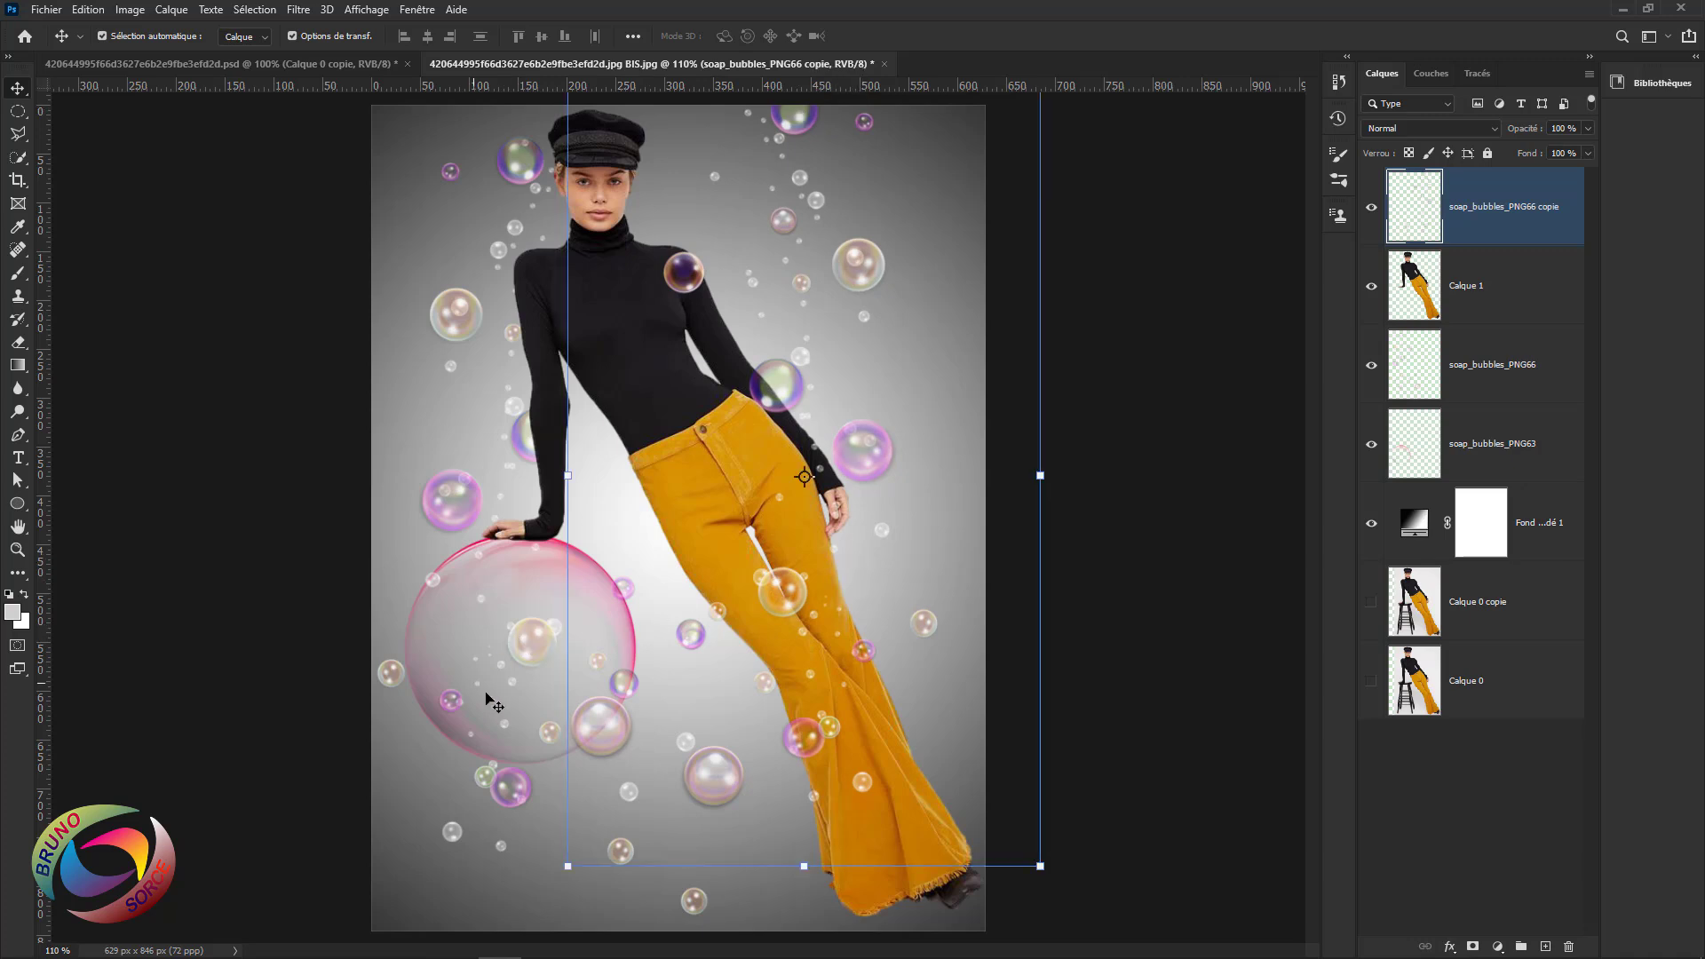
# Erase the small bubbles overlapping the large bubble on both soap_bubbles_PNG66 copie and soap_bubbles_PNG66, then reselect the copy layer.
pyautogui.moveTo(19, 346); pyautogui.dragTo(80, 354)
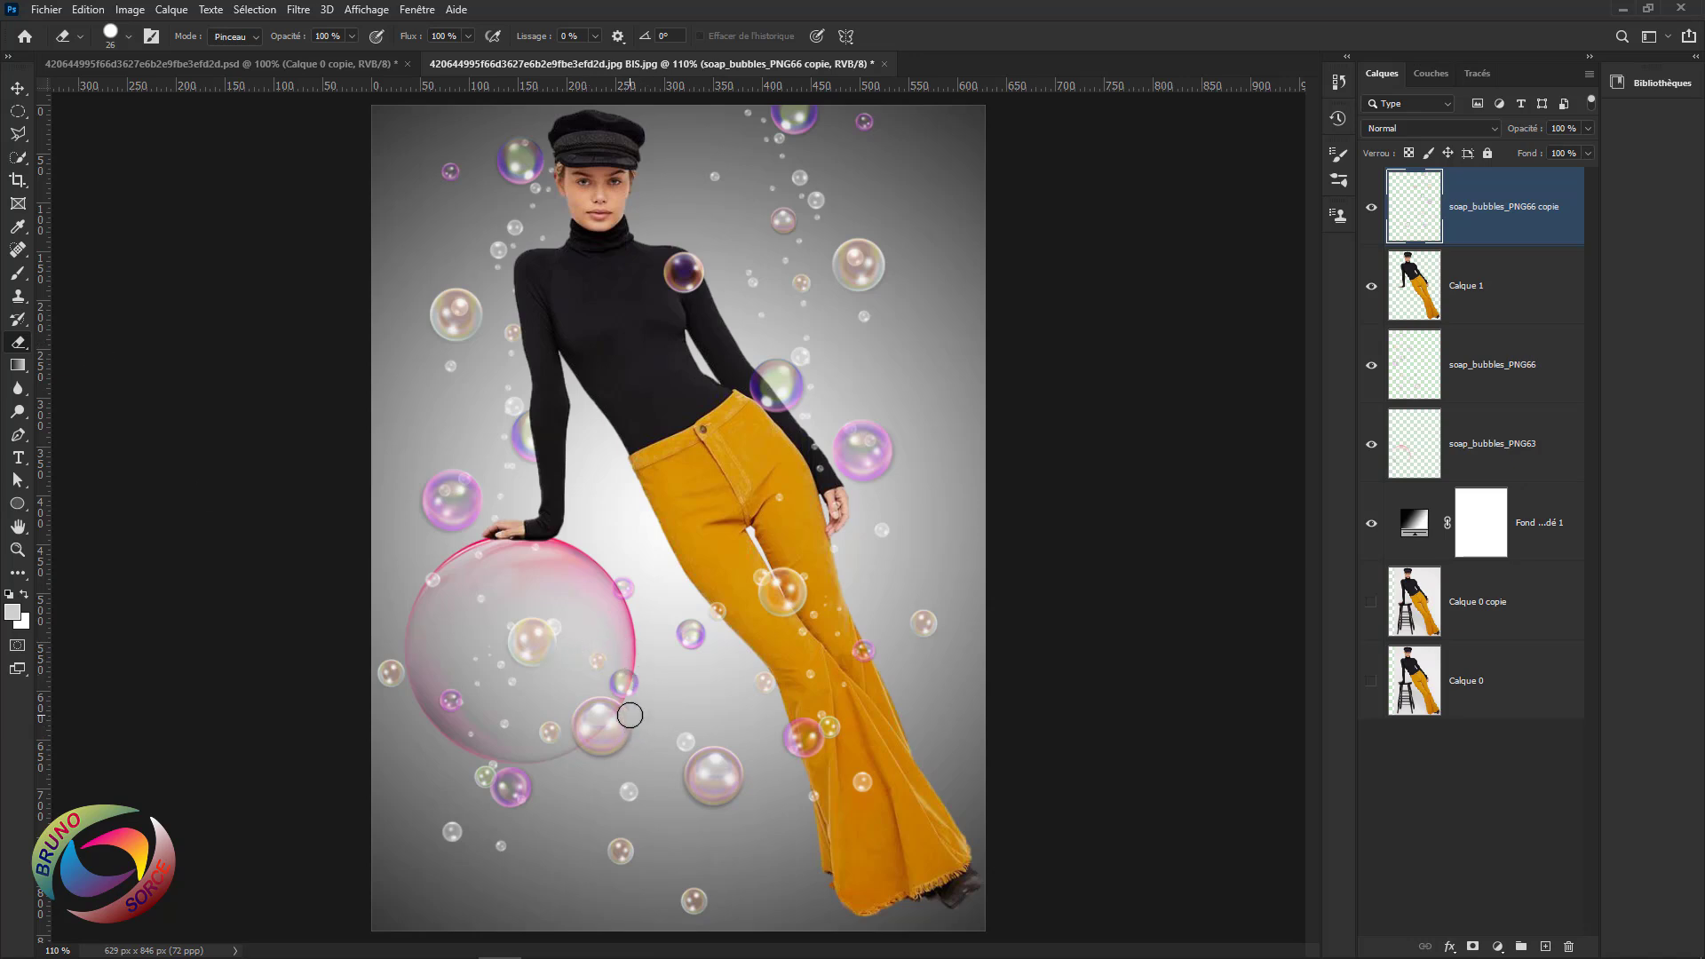
pyautogui.moveTo(630, 715); pyautogui.dragTo(671, 695)
pyautogui.moveTo(614, 692)
pyautogui.mouseDown()
pyautogui.moveTo(567, 737)
pyautogui.moveTo(582, 704)
pyautogui.mouseUp()
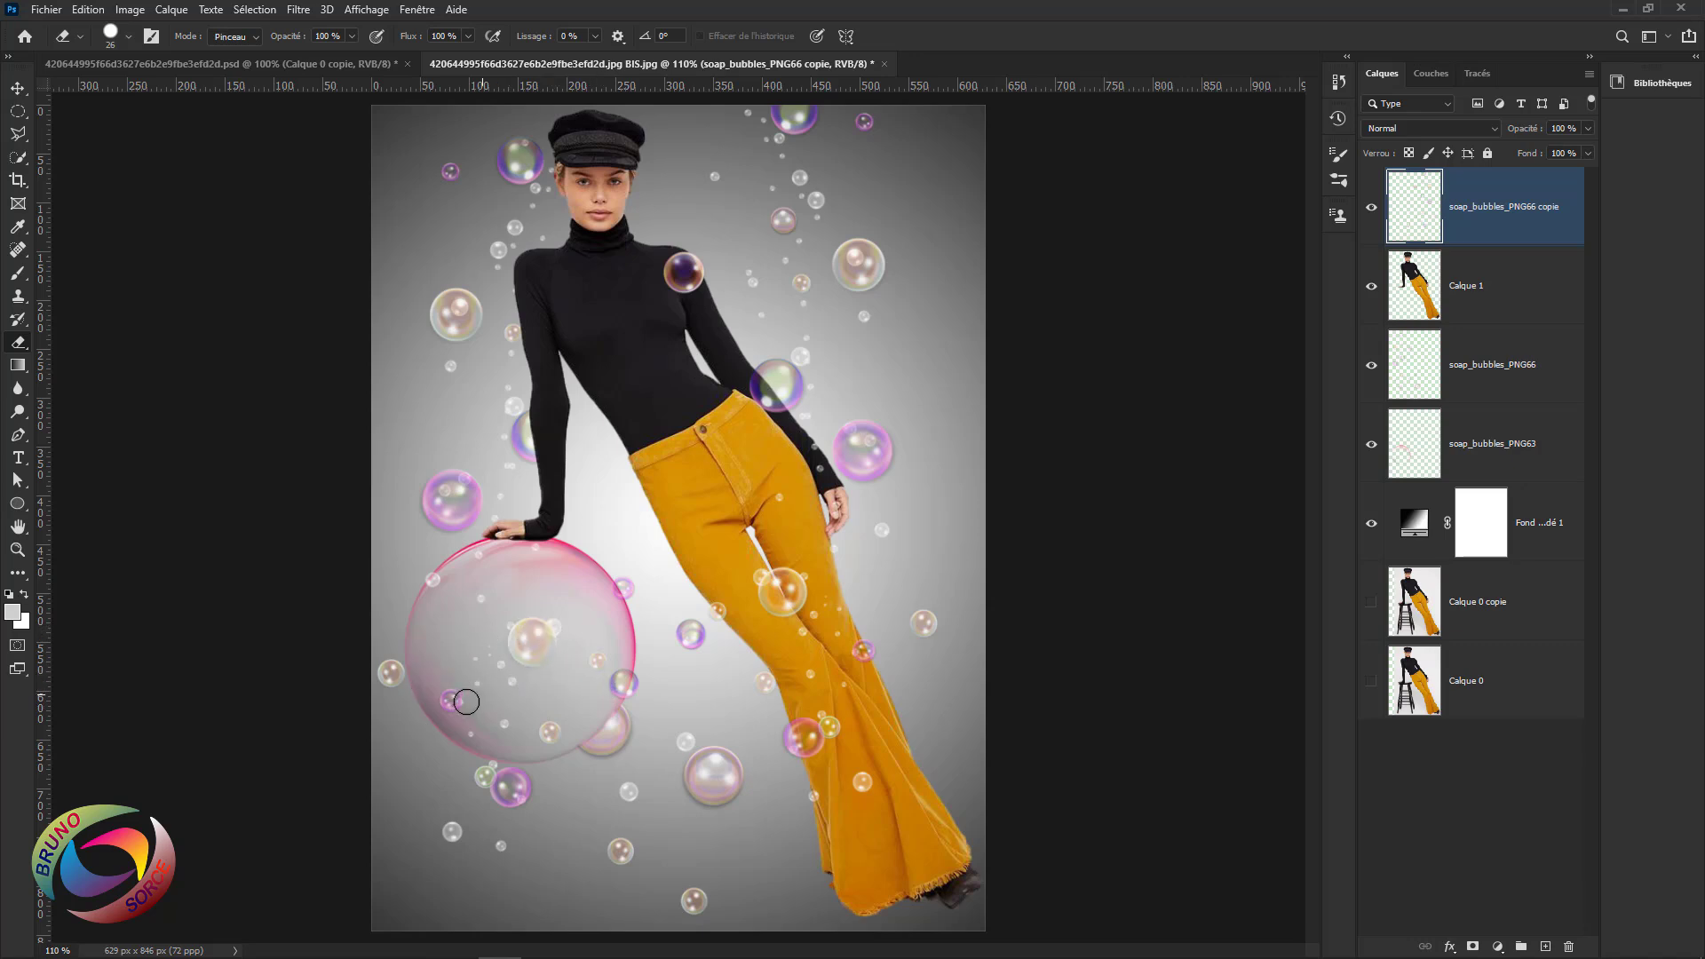
pyautogui.click(1500, 377)
pyautogui.moveTo(542, 636)
pyautogui.mouseDown()
pyautogui.moveTo(505, 655)
pyautogui.moveTo(475, 601)
pyautogui.moveTo(501, 590)
pyautogui.moveTo(510, 691)
pyautogui.moveTo(456, 693)
pyautogui.moveTo(454, 711)
pyautogui.moveTo(478, 736)
pyautogui.moveTo(535, 728)
pyautogui.moveTo(434, 582)
pyautogui.moveTo(454, 632)
pyautogui.mouseUp()
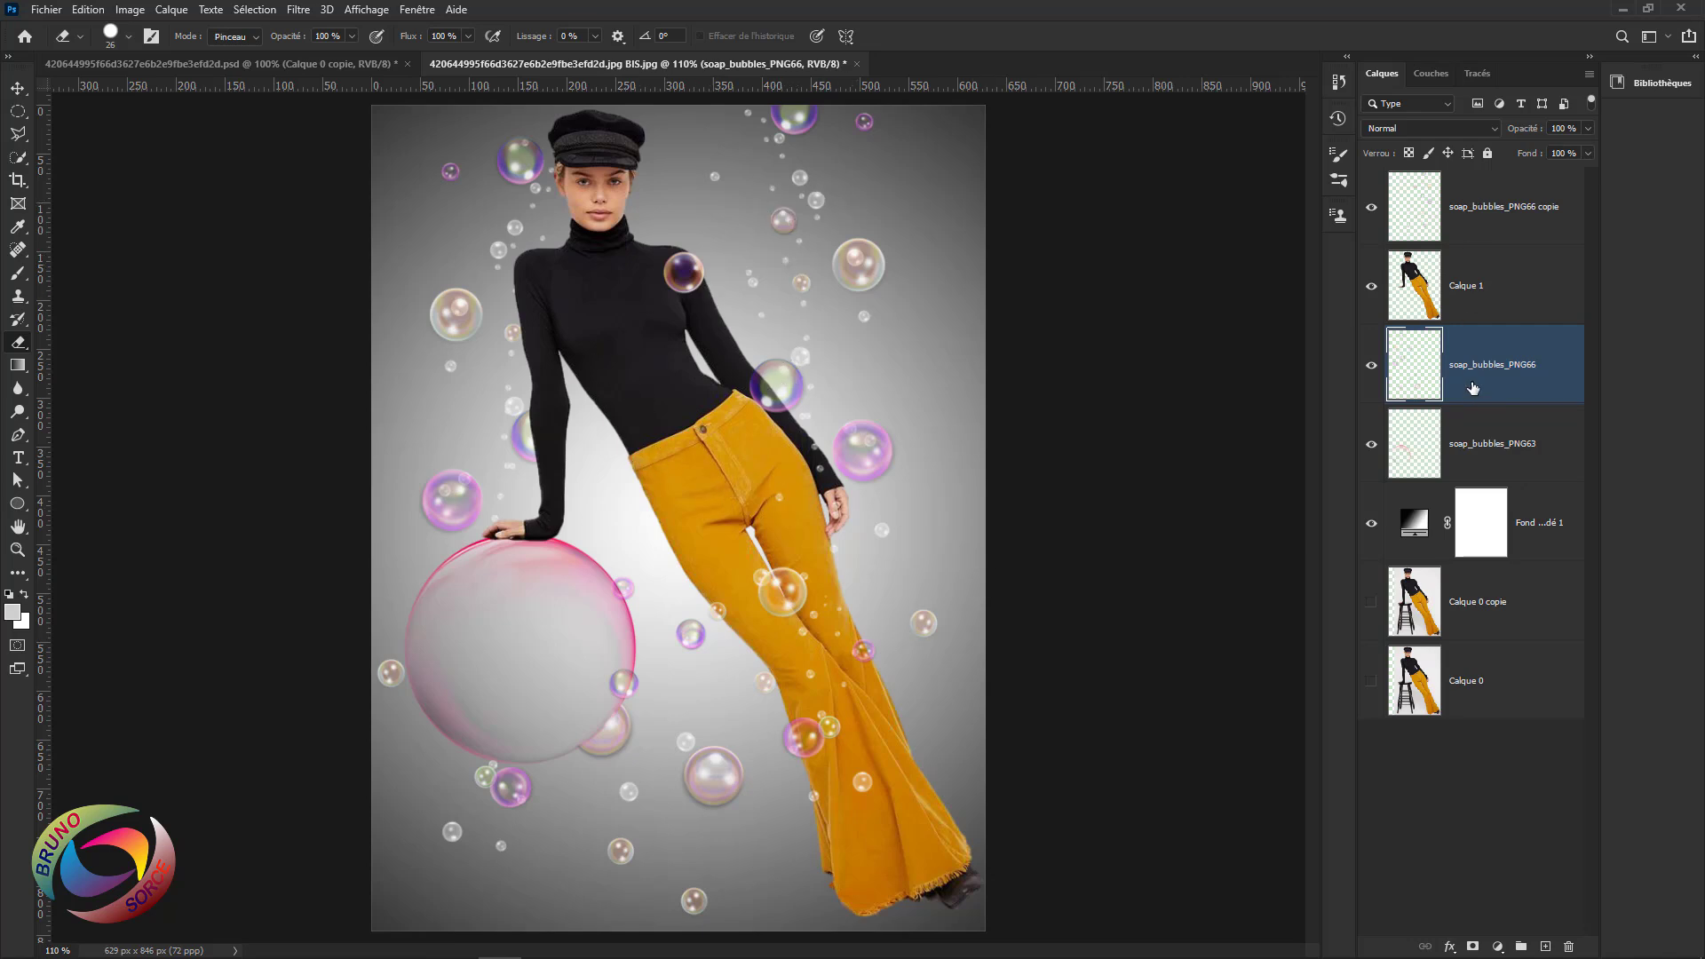
pyautogui.click(1500, 203)
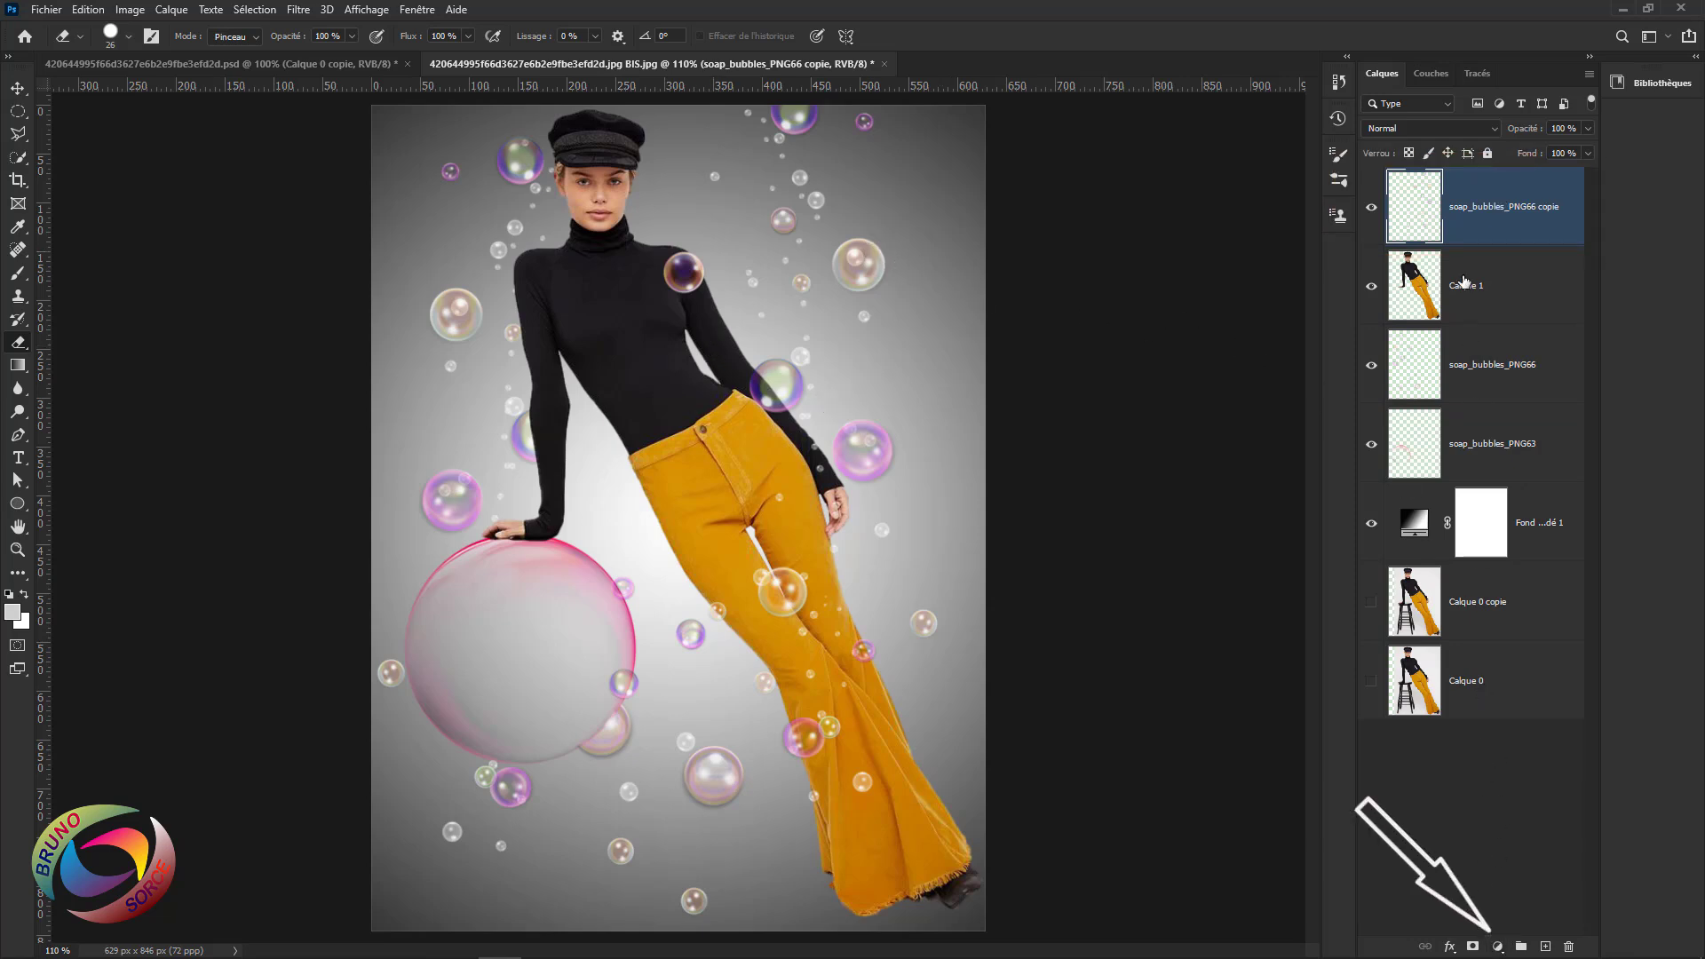
# Add a Hue/Saturation adjustment clipped to soap_bubbles_PNG66 copie, with hue -143 and saturation +24.
pyautogui.click(1497, 947)
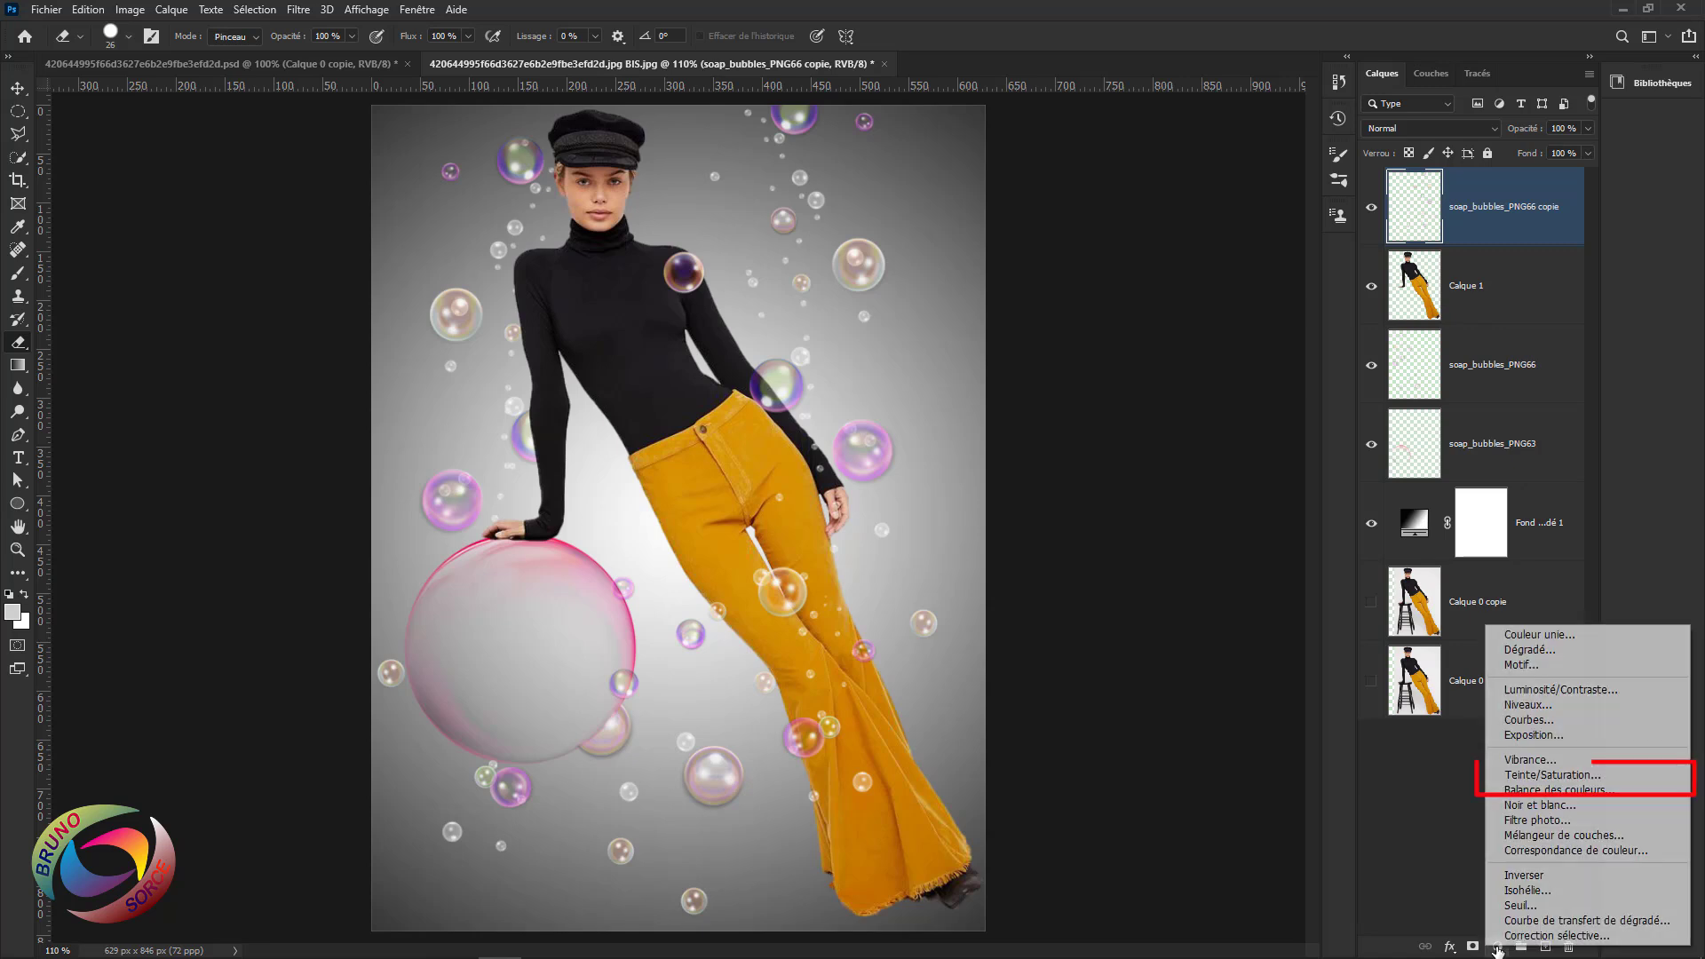
pyautogui.click(1519, 777)
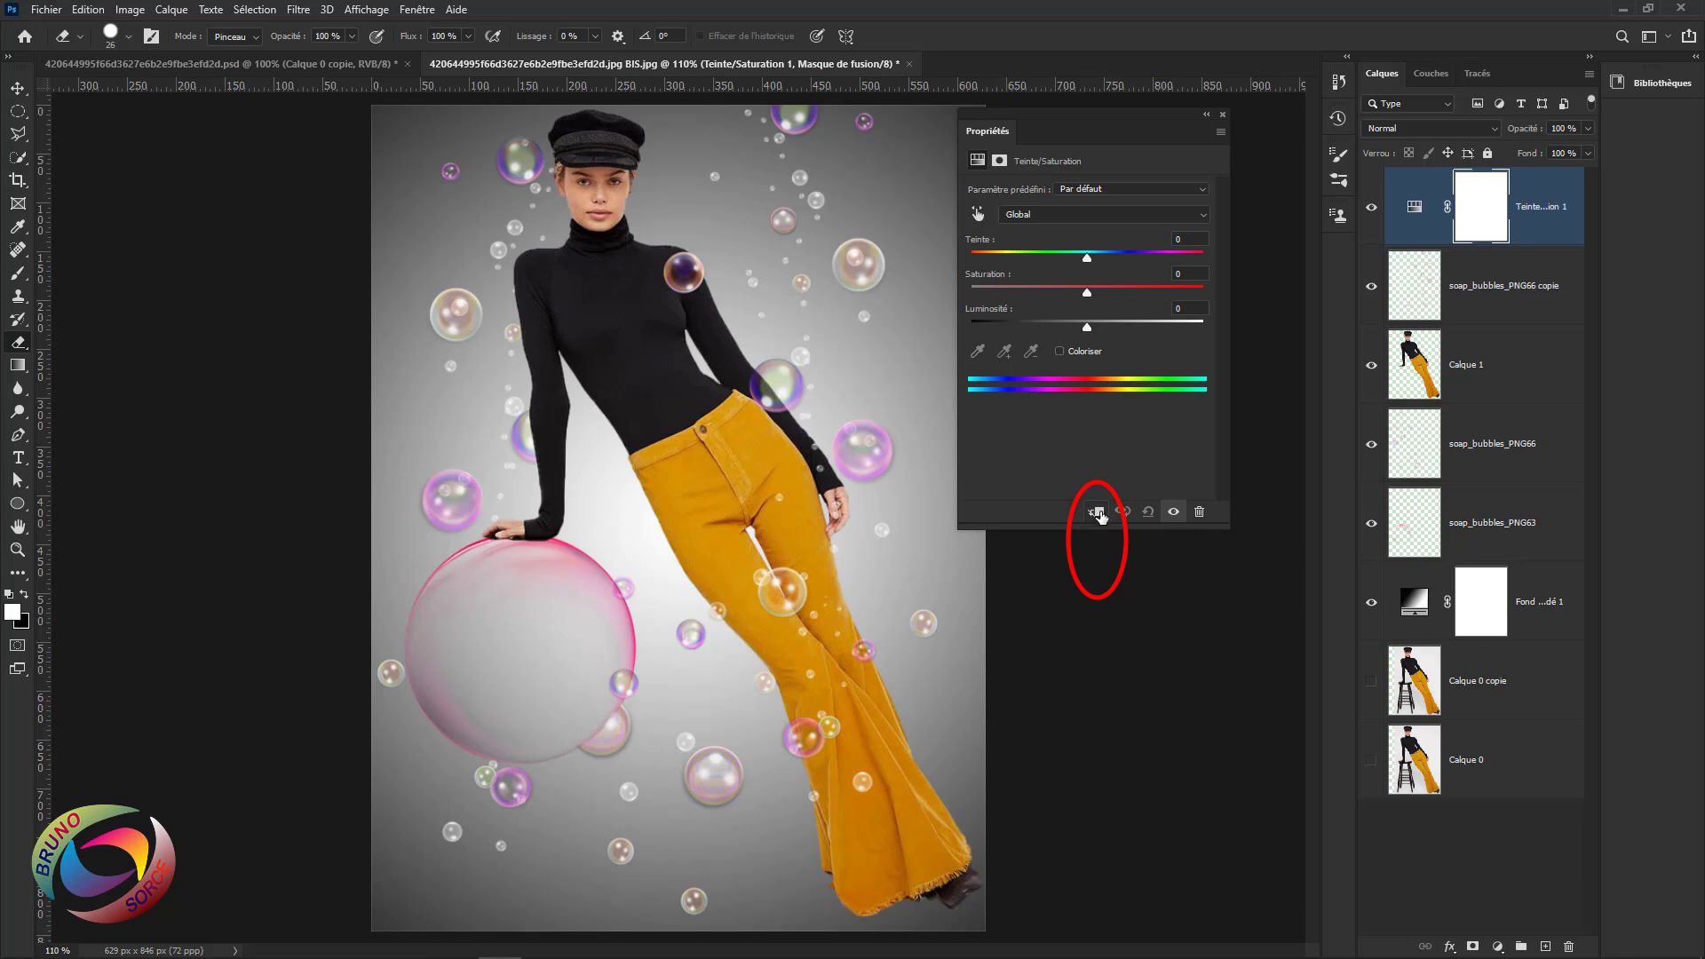
pyautogui.click(1099, 513)
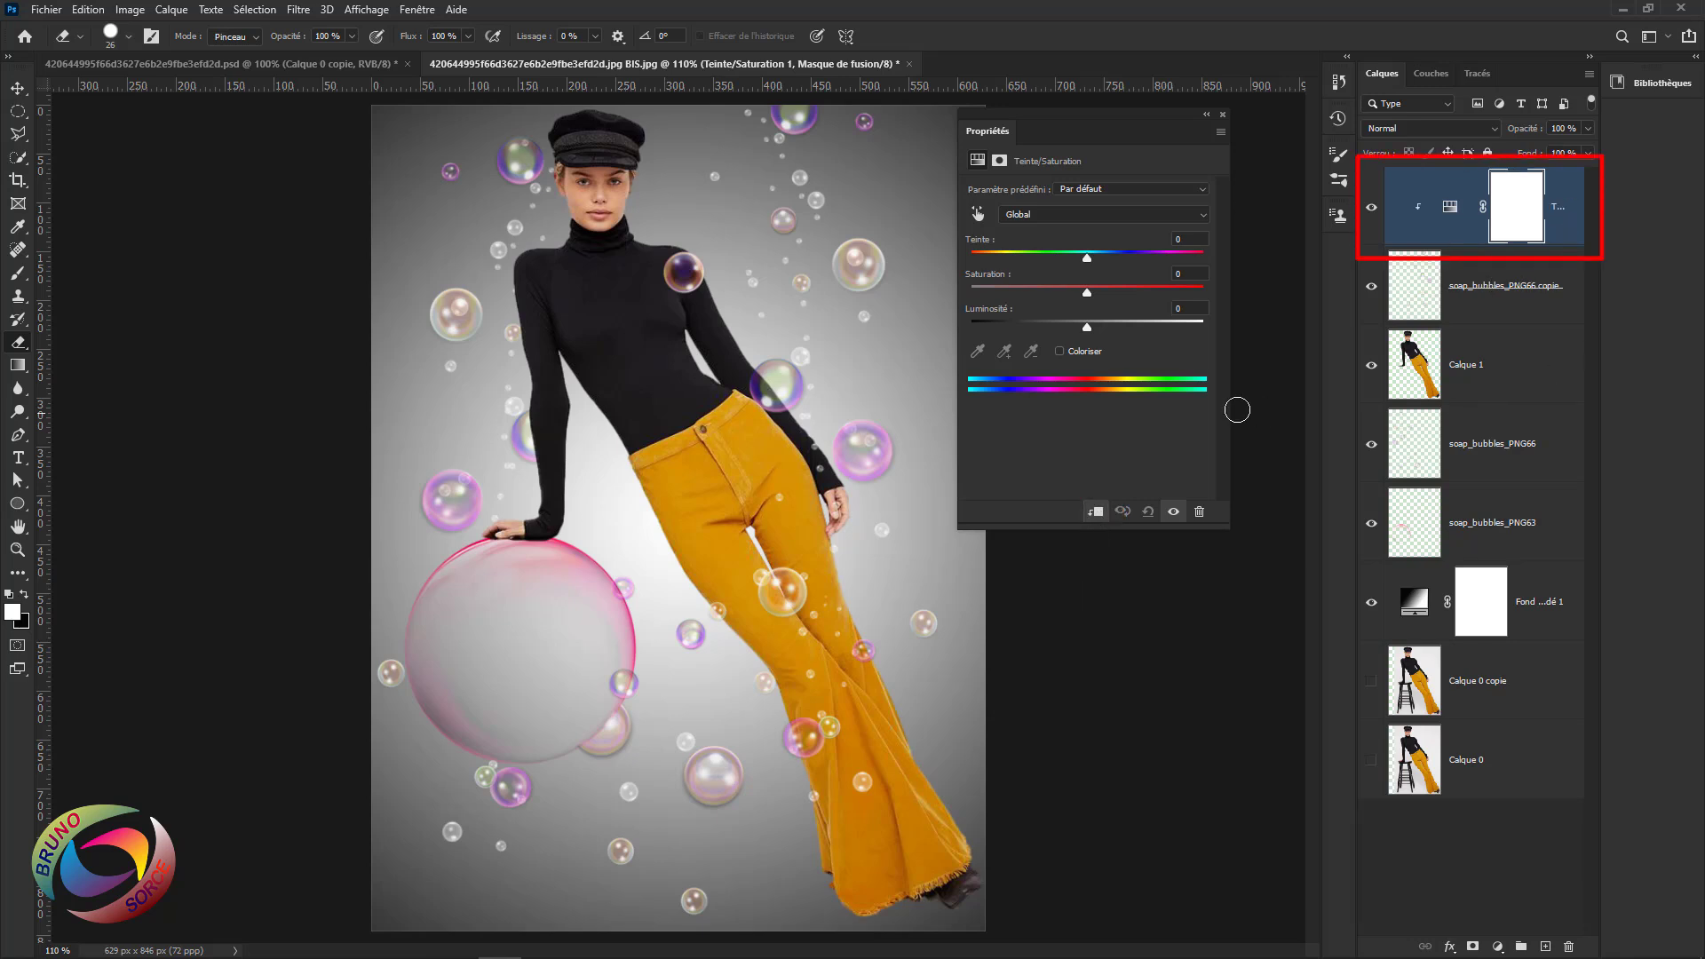
pyautogui.moveTo(1089, 257); pyautogui.dragTo(989, 257)
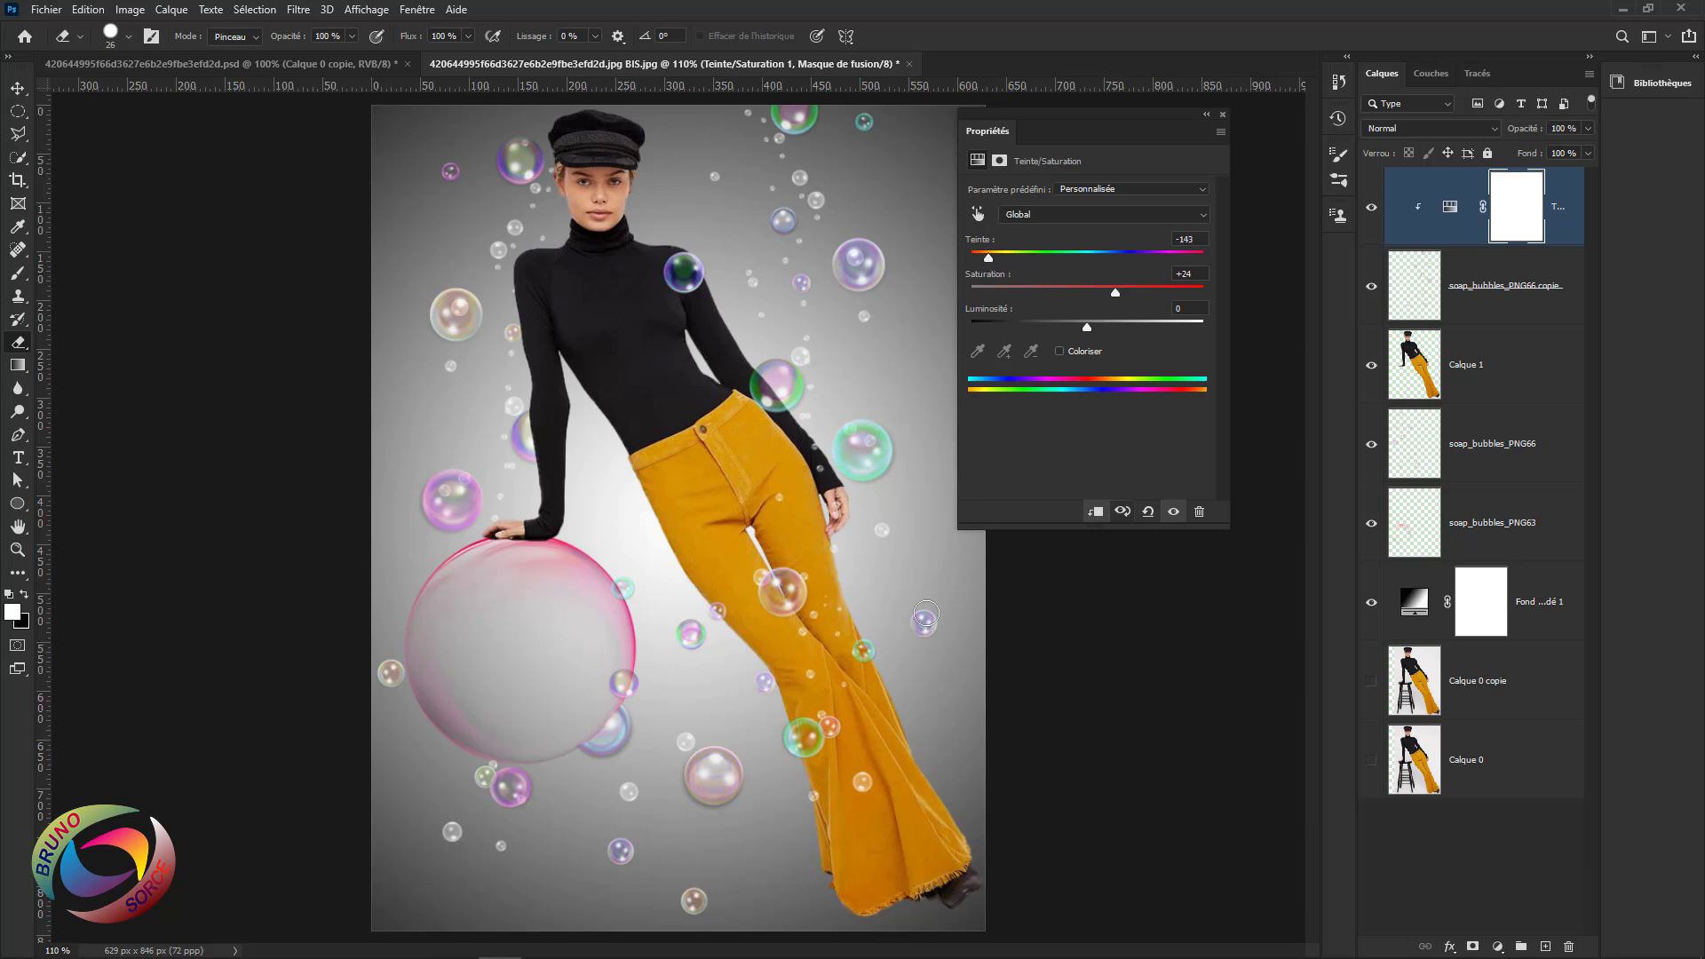
pyautogui.click(1222, 115)
pyautogui.press('v')
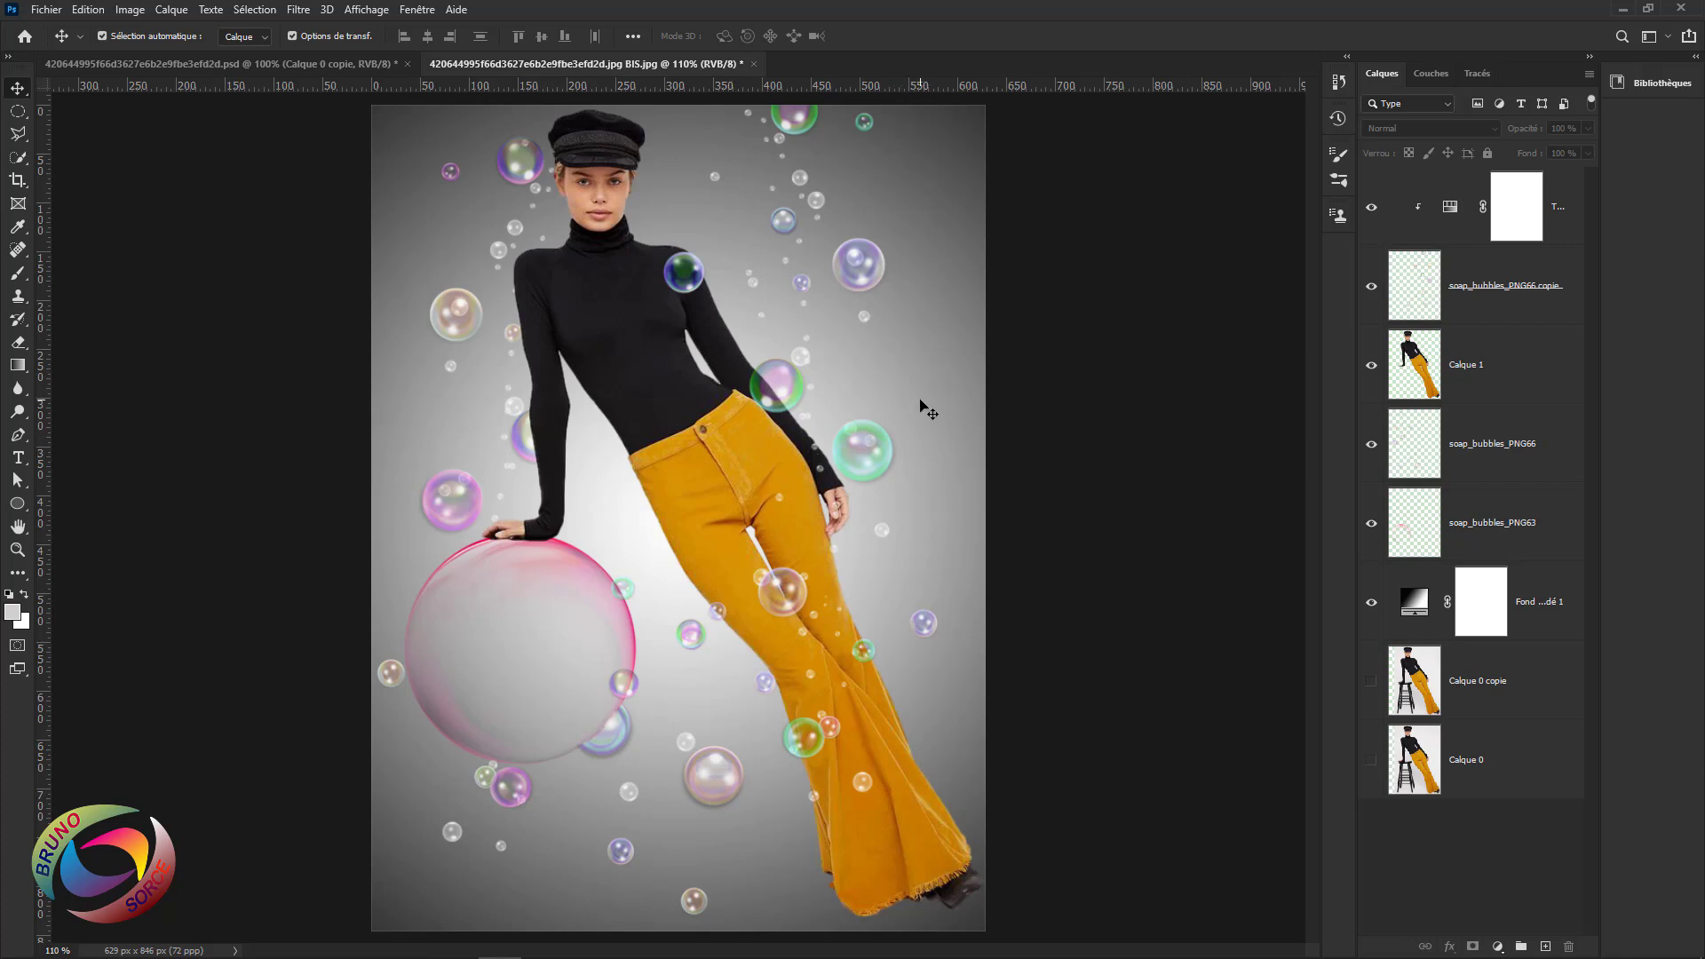
# Hide the gradient fill layer, embed the CIEL FEU image directly above Calque 0 copie, and enlarge it to cover the whole canvas.
pyautogui.click(1372, 603)
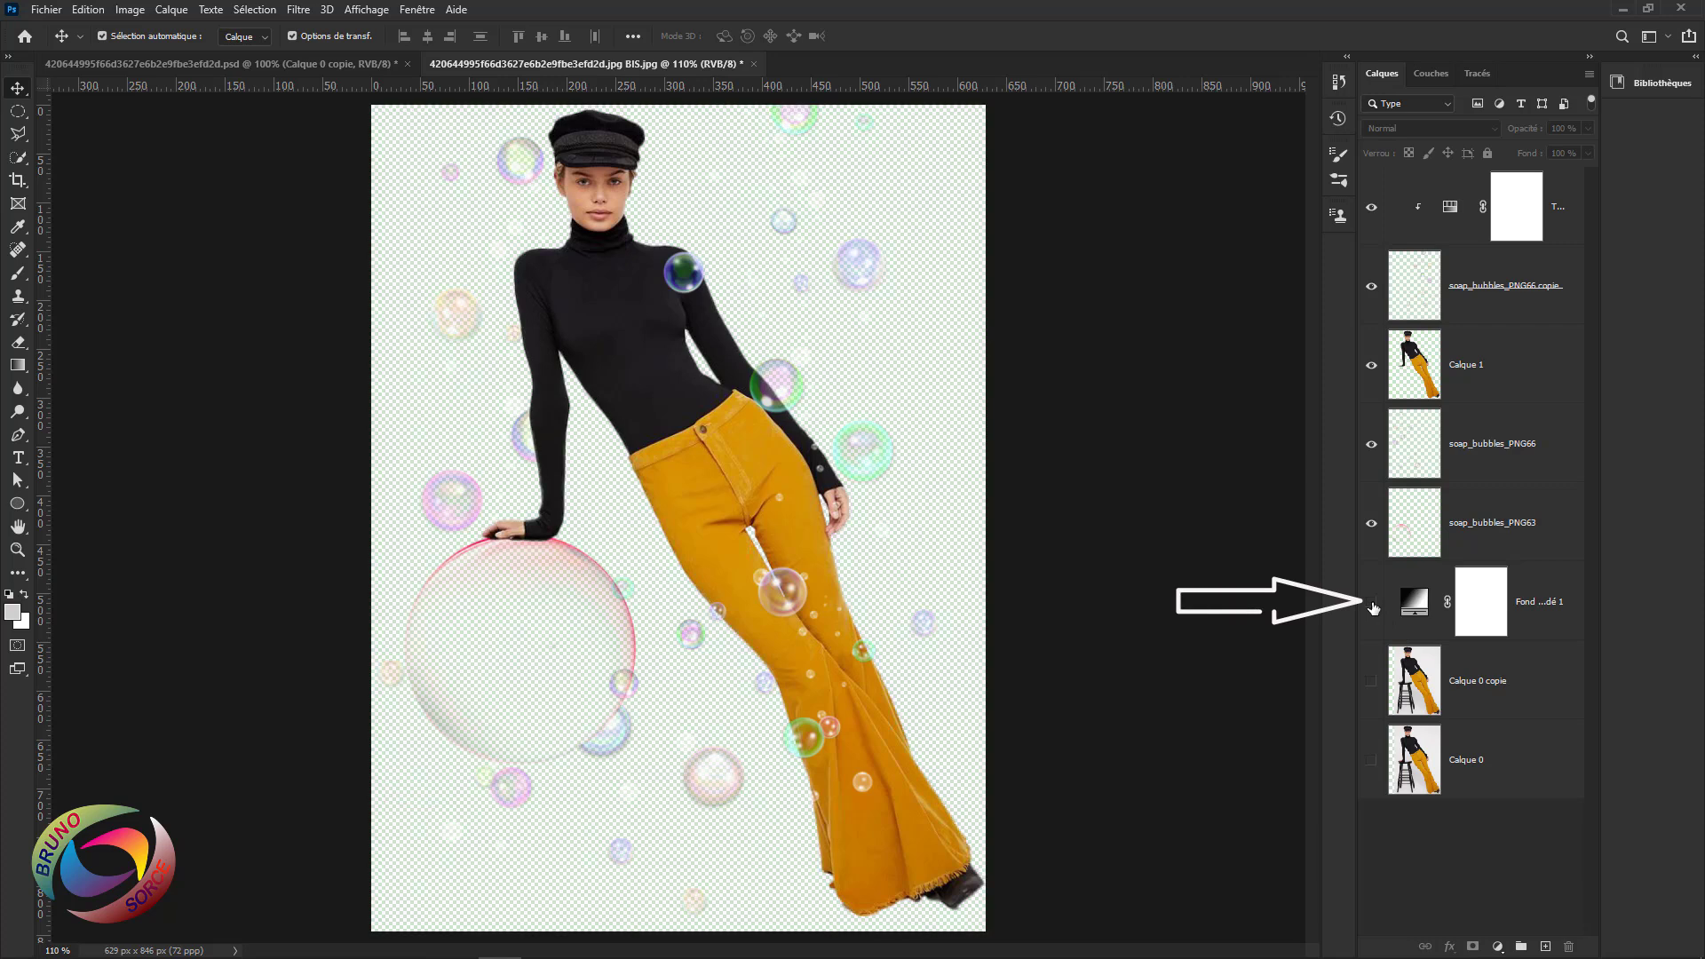
pyautogui.click(1537, 687)
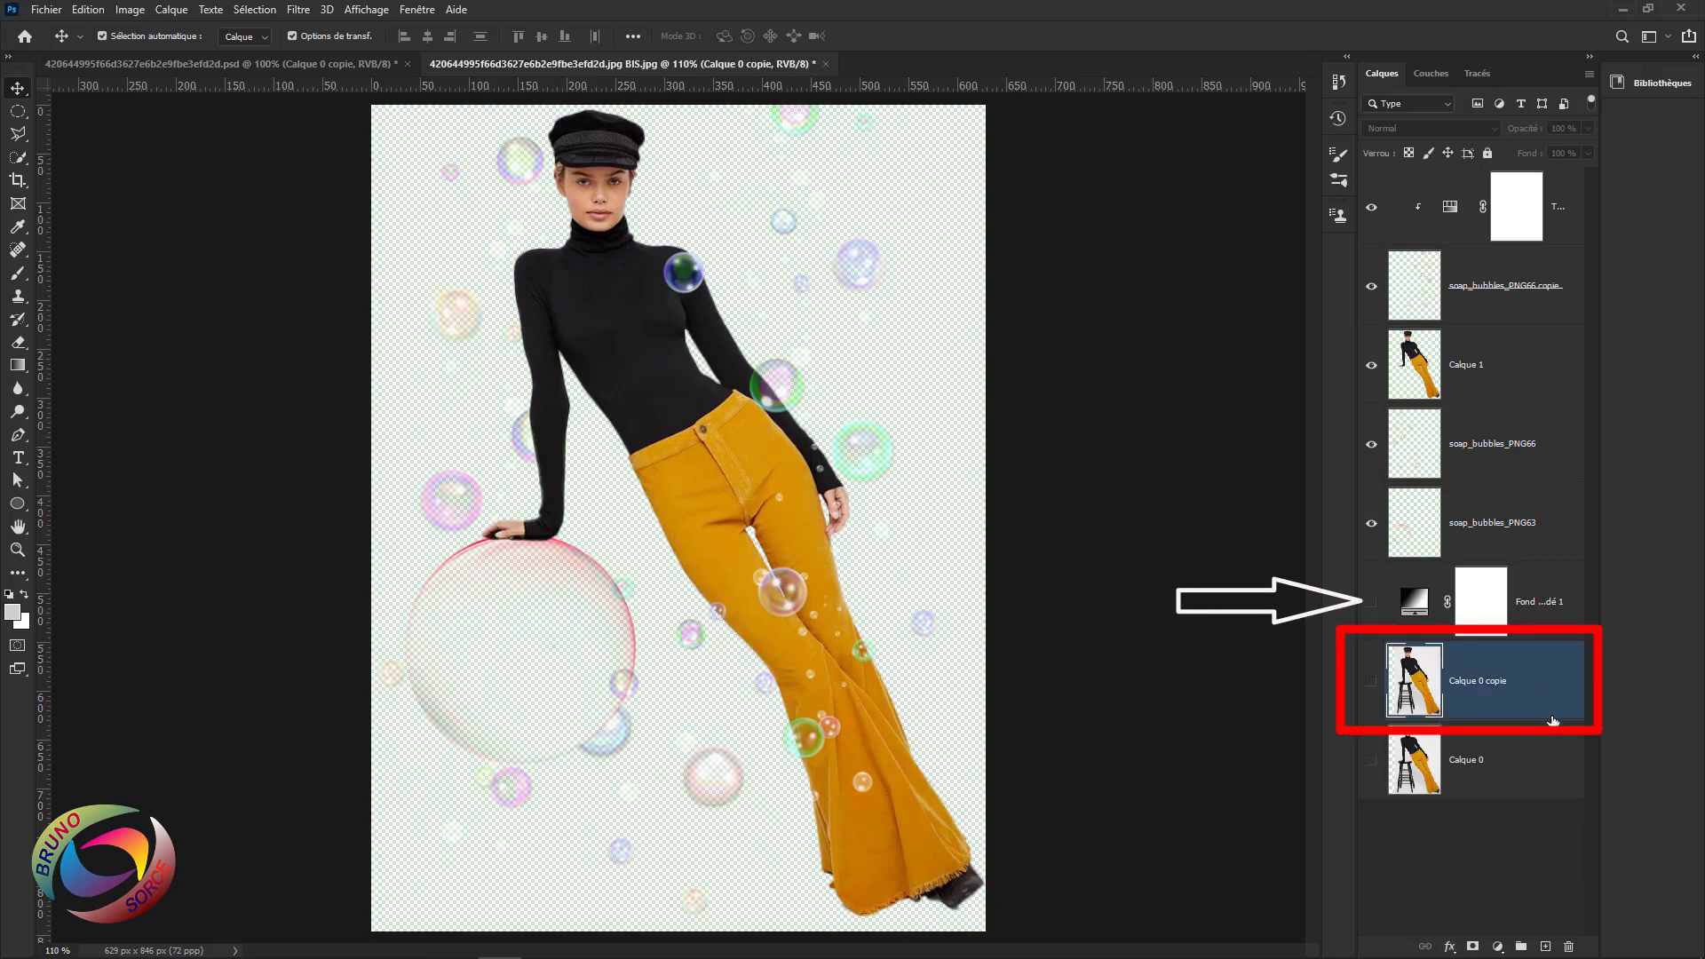
pyautogui.click(45, 10)
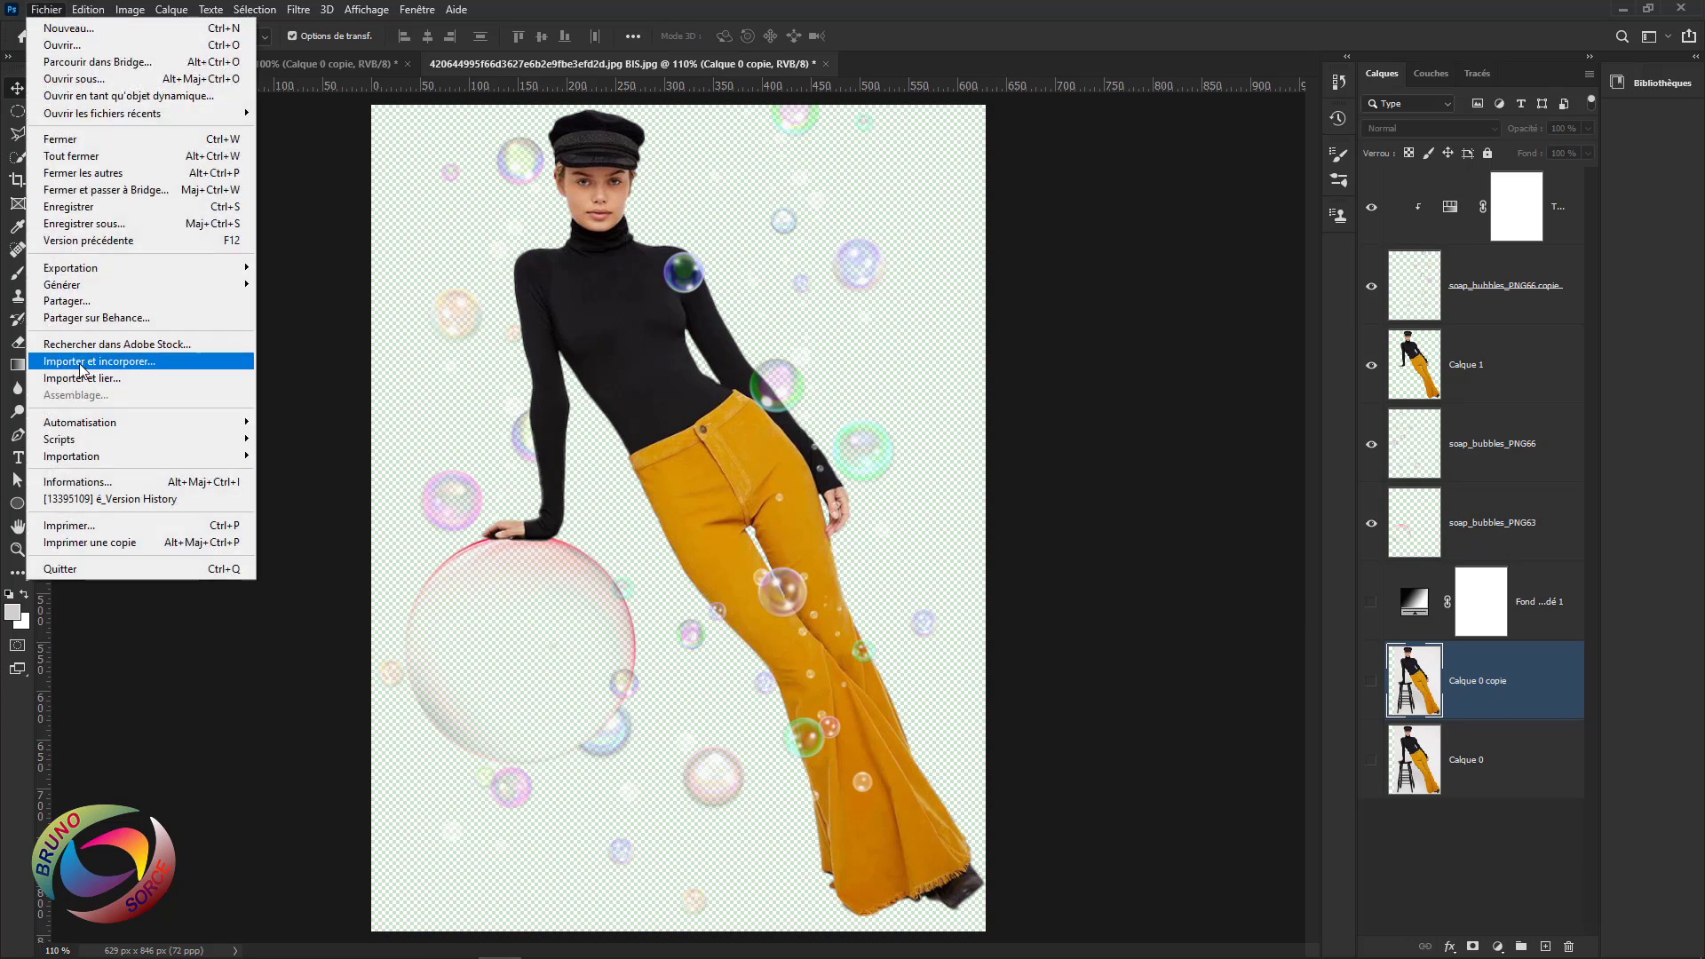
pyautogui.click(81, 362)
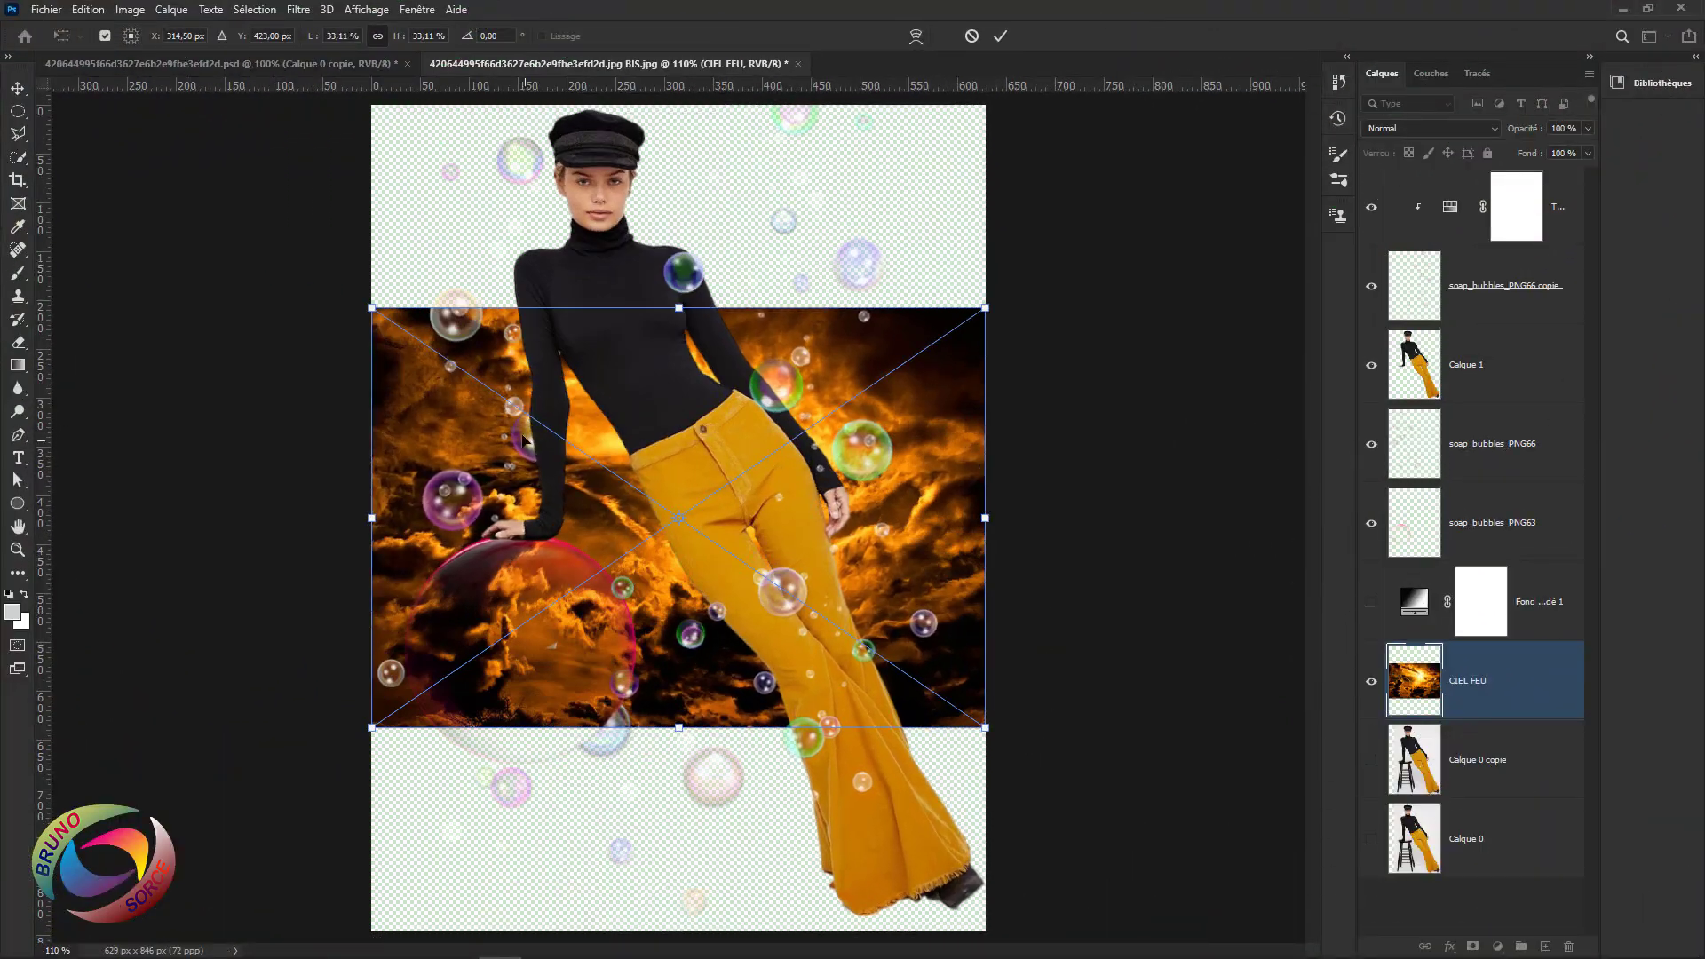
pyautogui.moveTo(364, 306); pyautogui.dragTo(67, 101)
pyautogui.moveTo(986, 729); pyautogui.dragTo(1290, 940)
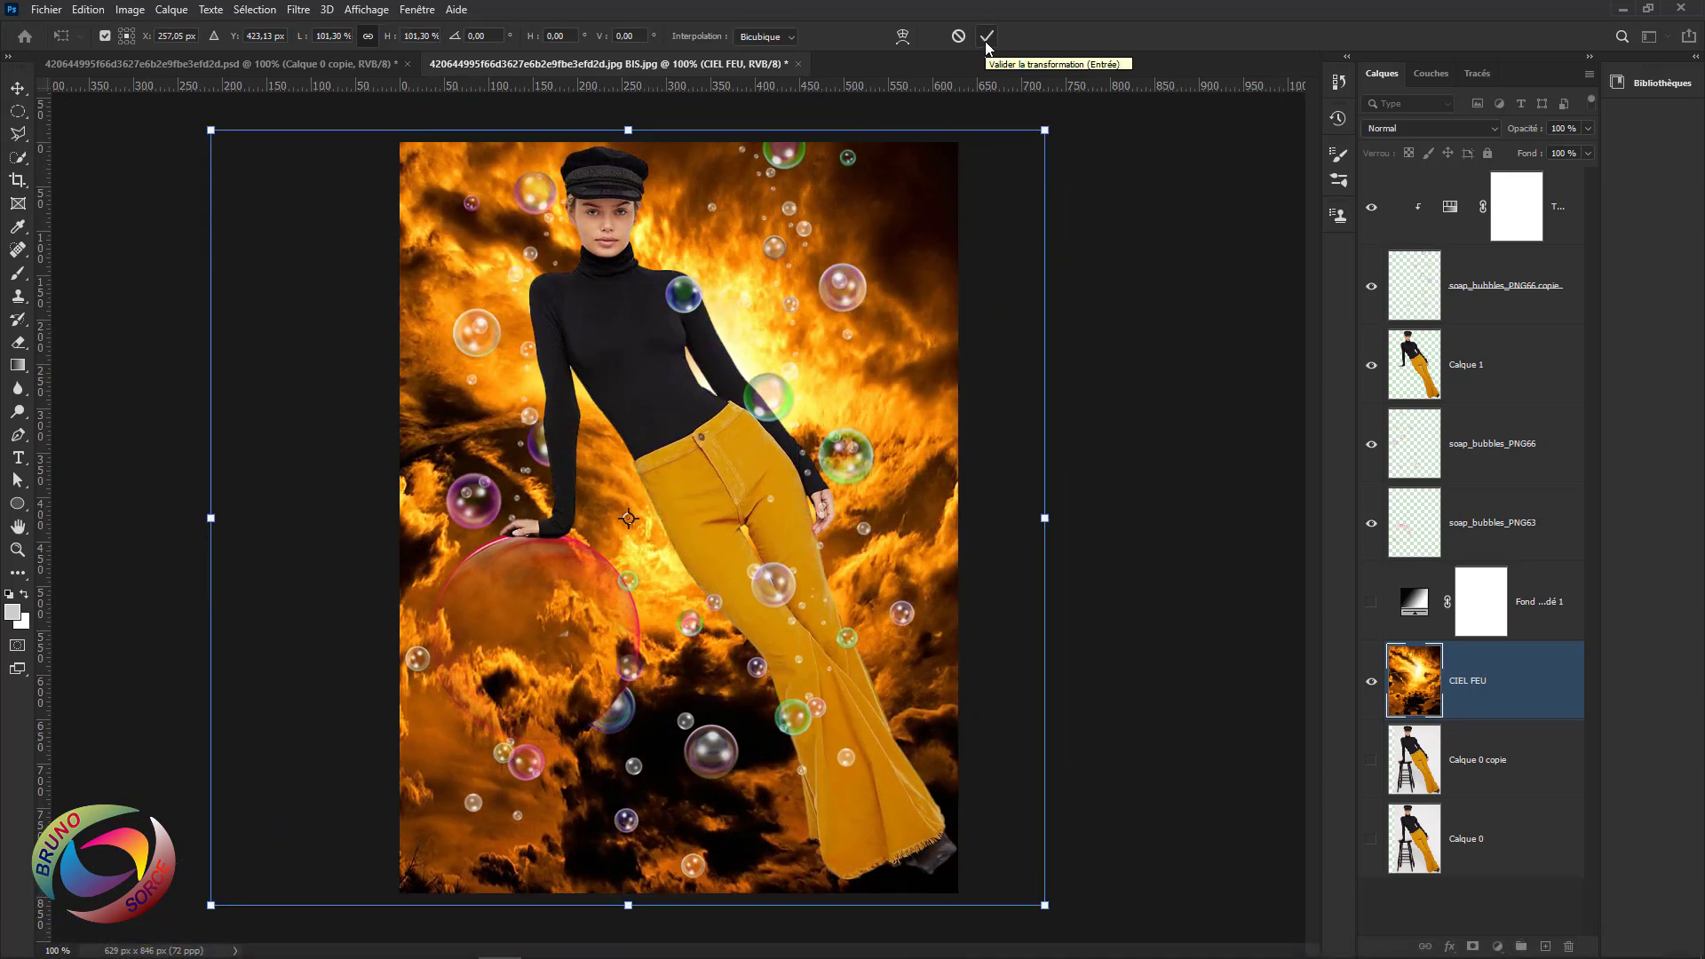
pyautogui.click(986, 37)
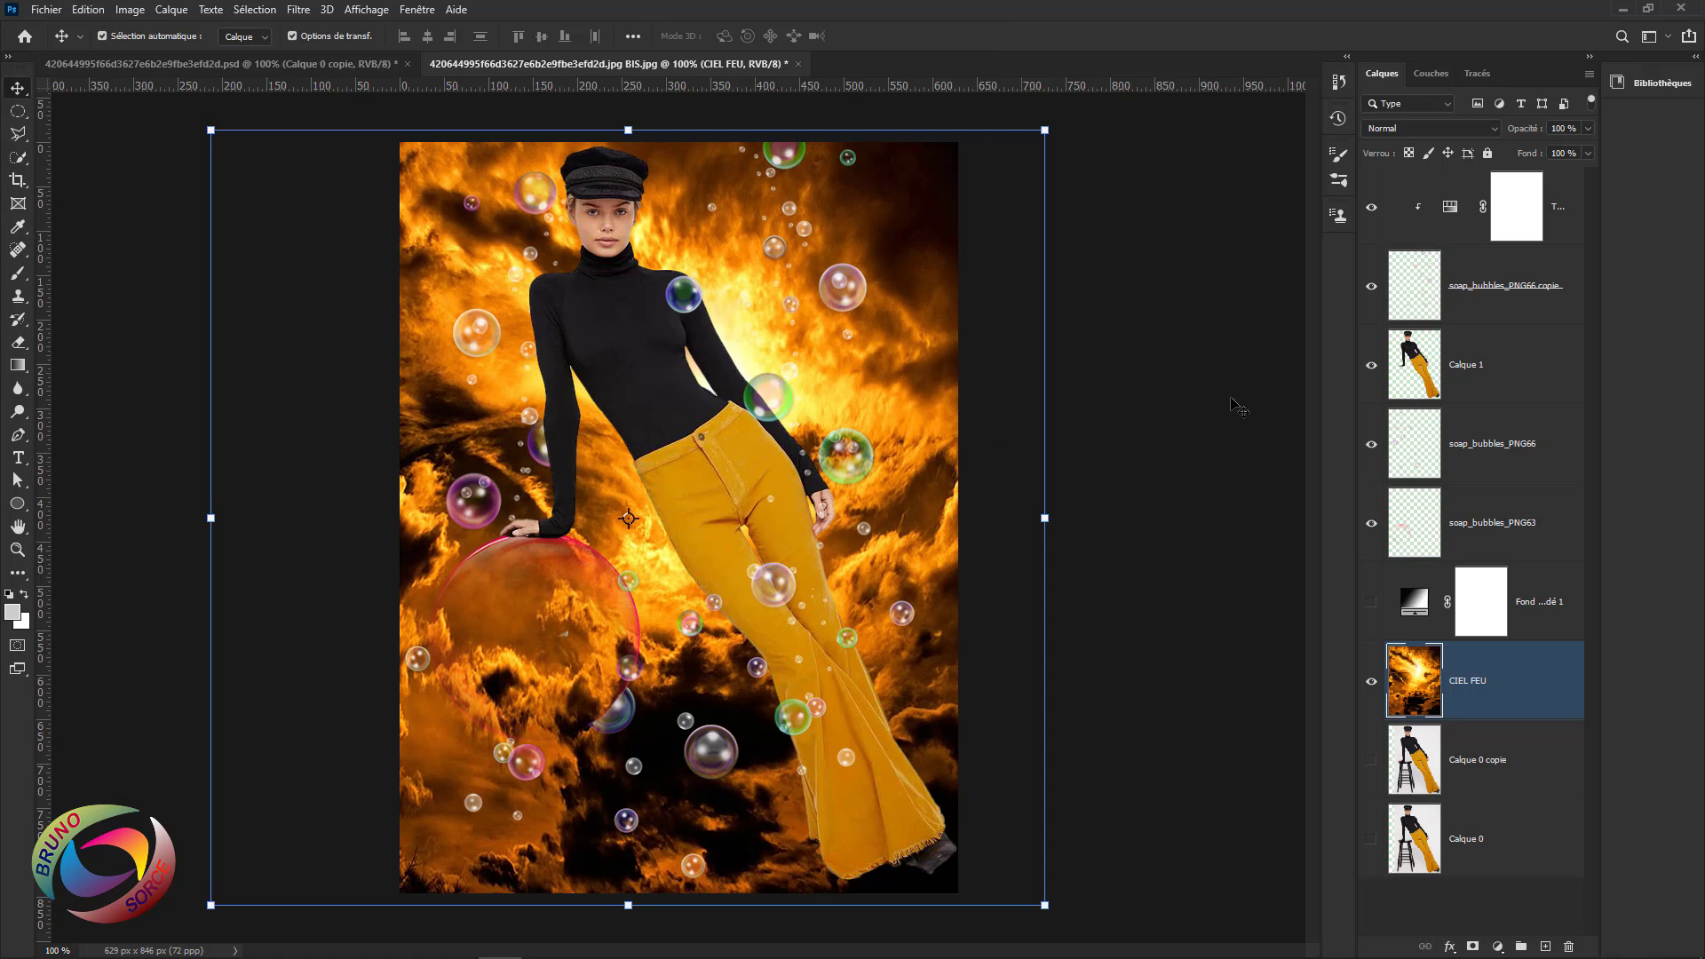
pyautogui.click(1181, 406)
# Toggle the gradient fill layer to compare it with the CIEL FEU background, leaving the gradient shown.
pyautogui.click(1371, 601)
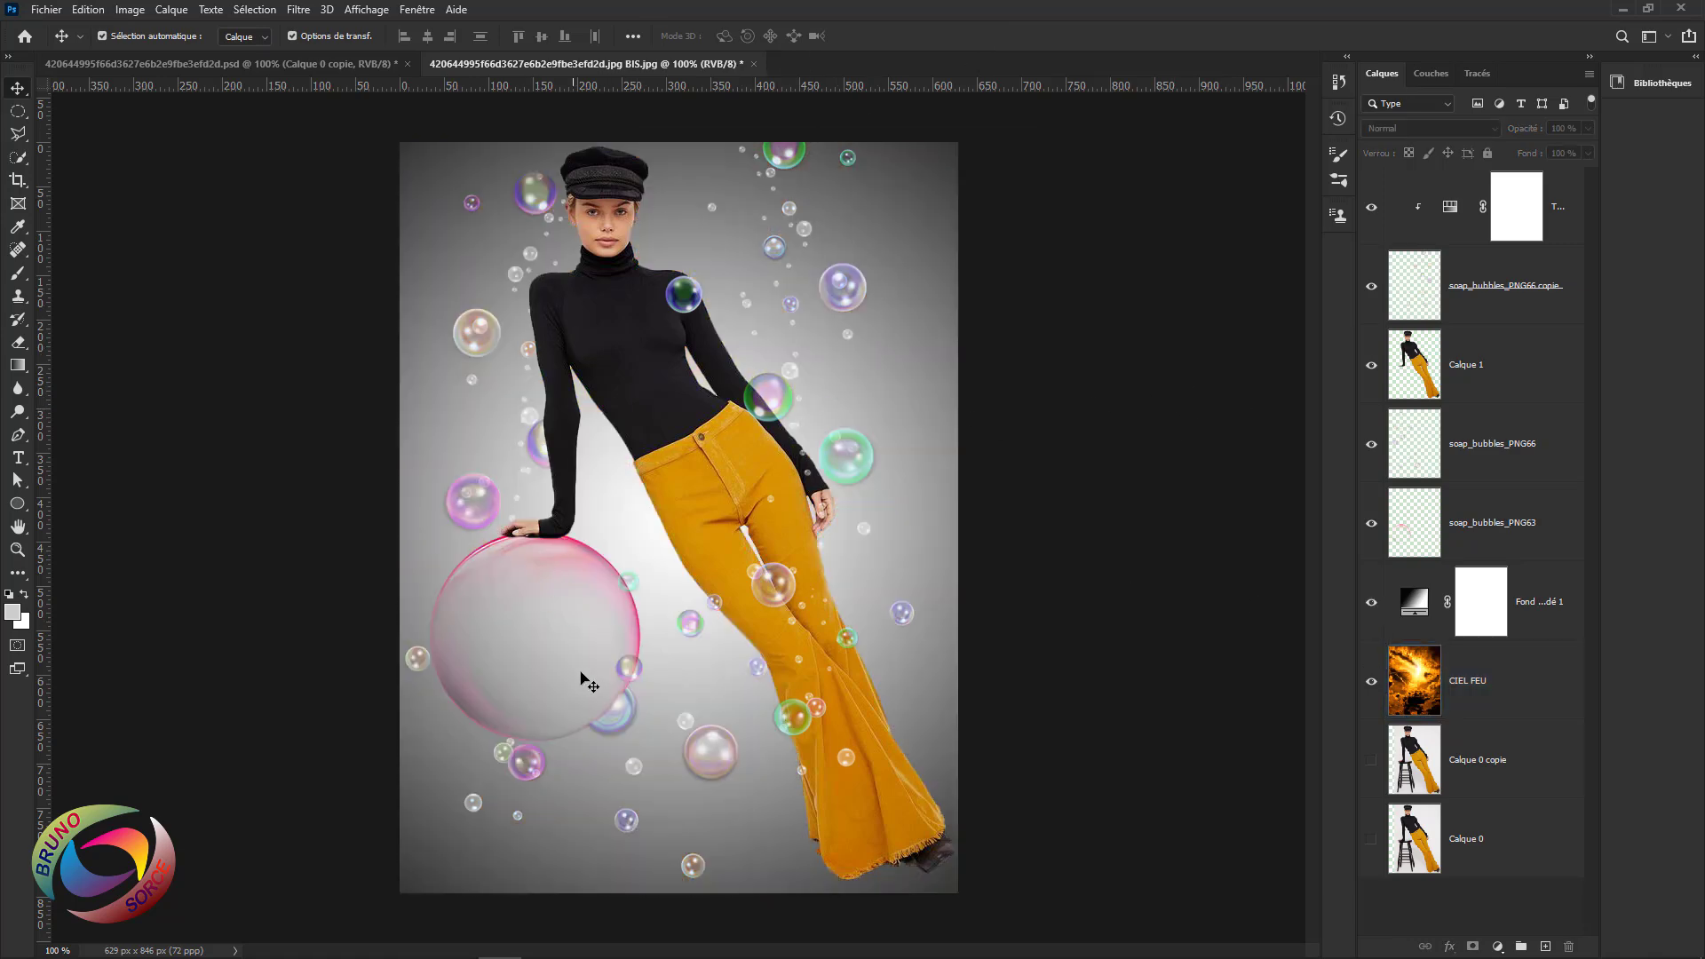
pyautogui.click(1372, 601)
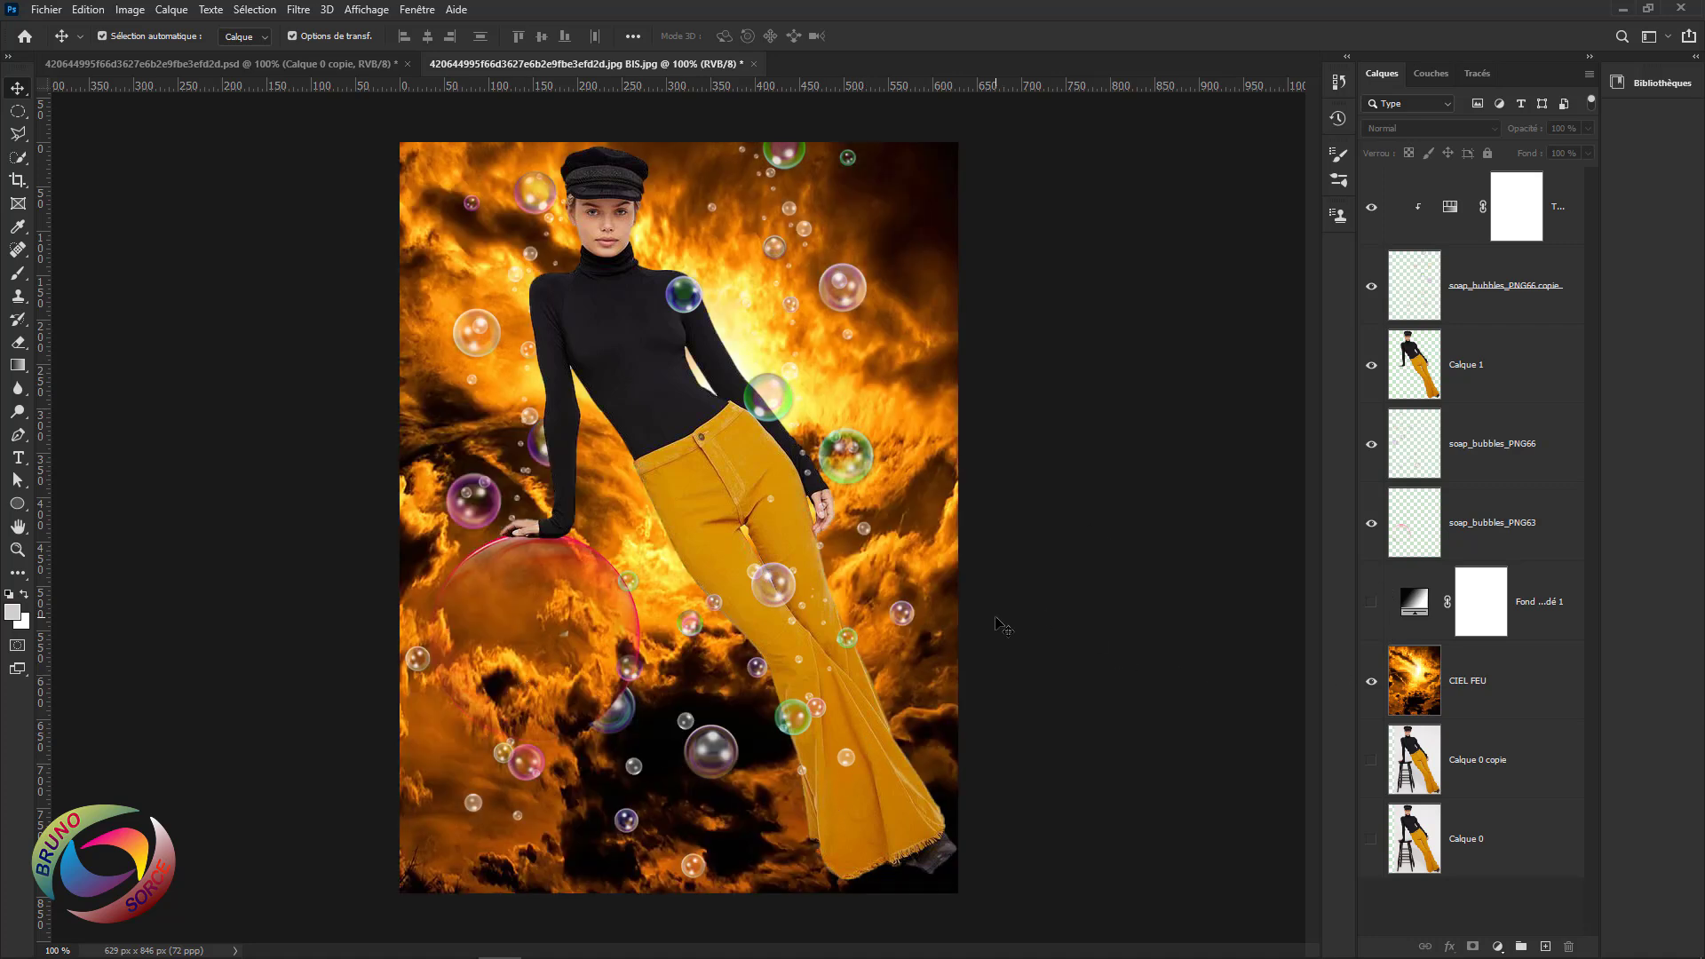
pyautogui.click(1372, 602)
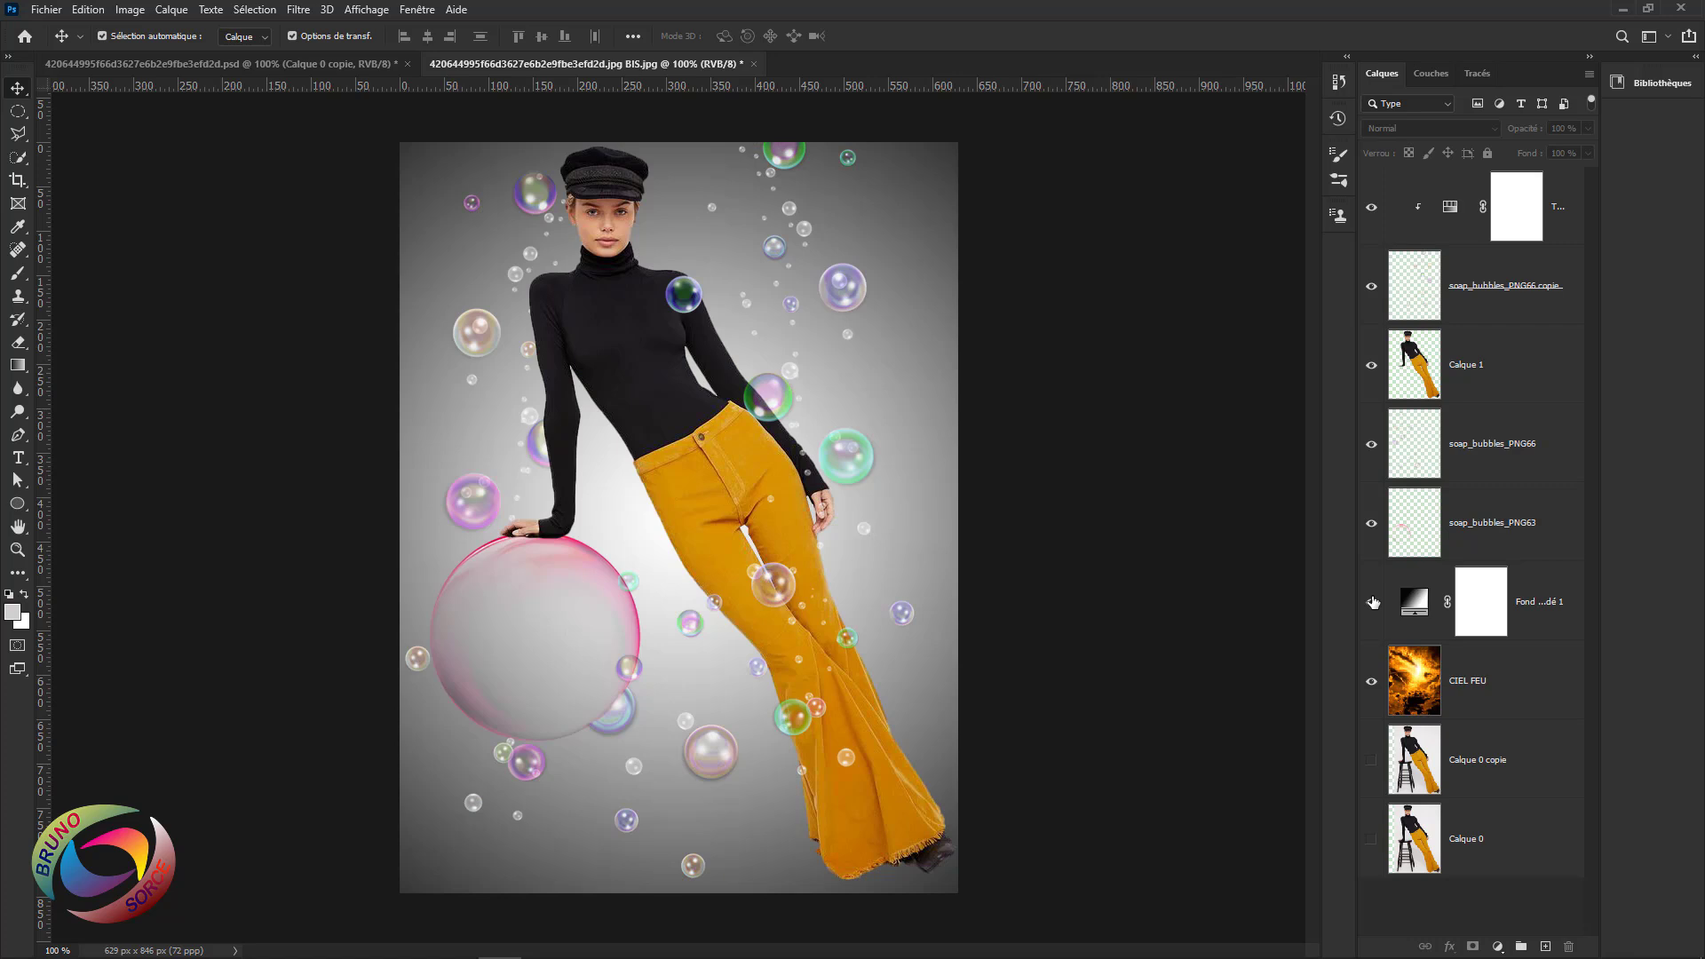